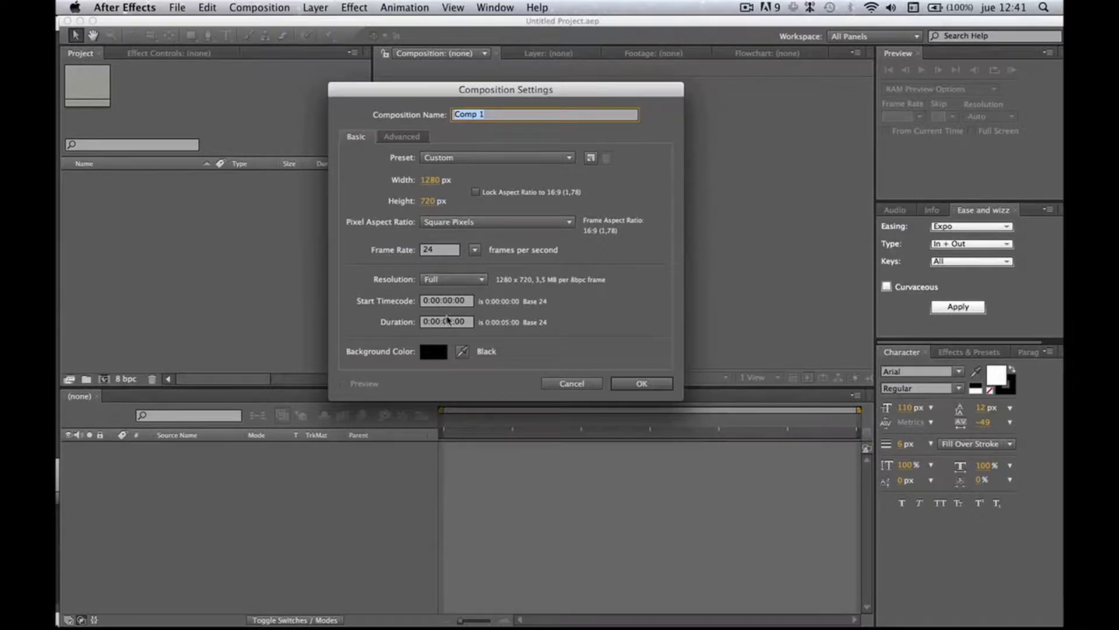
- Create the composition Comp 1 at 1280 × 720 px and 24 frames per second, with a duration of five seconds
{"action": "left_click", "coordinate": [449, 322]}
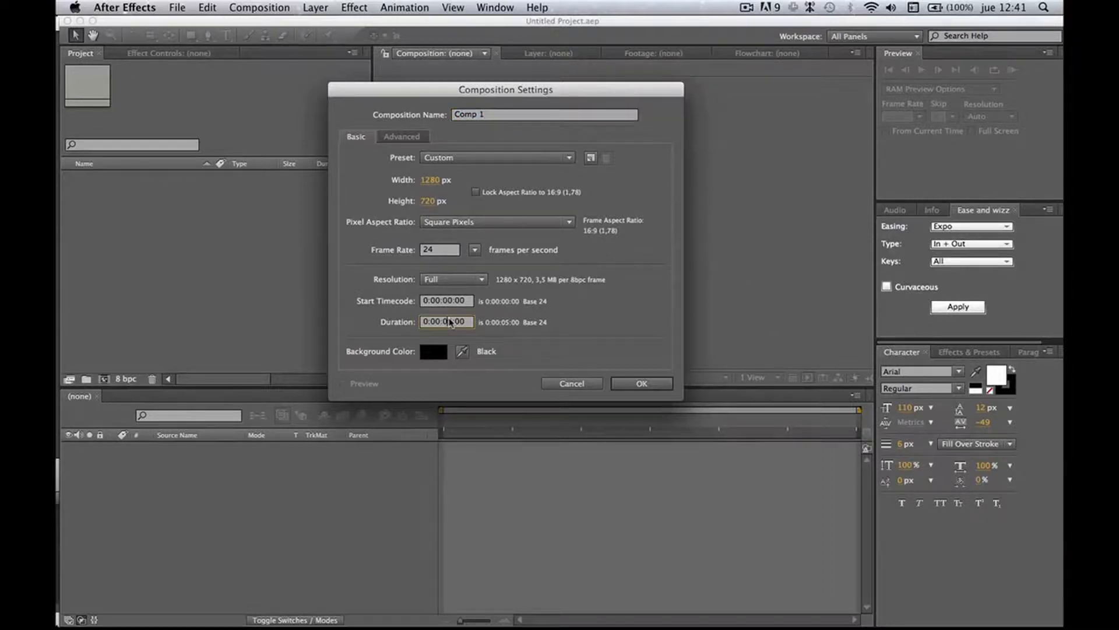
{"action": "left_click", "coordinate": [513, 120]}
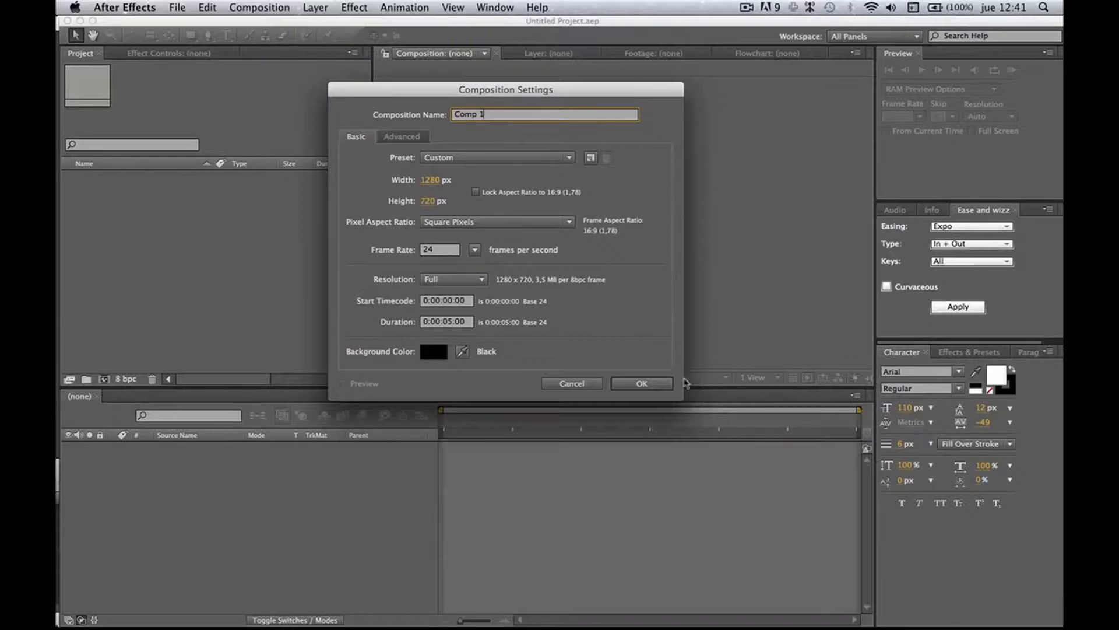
{"action": "left_click", "coordinate": [651, 385]}
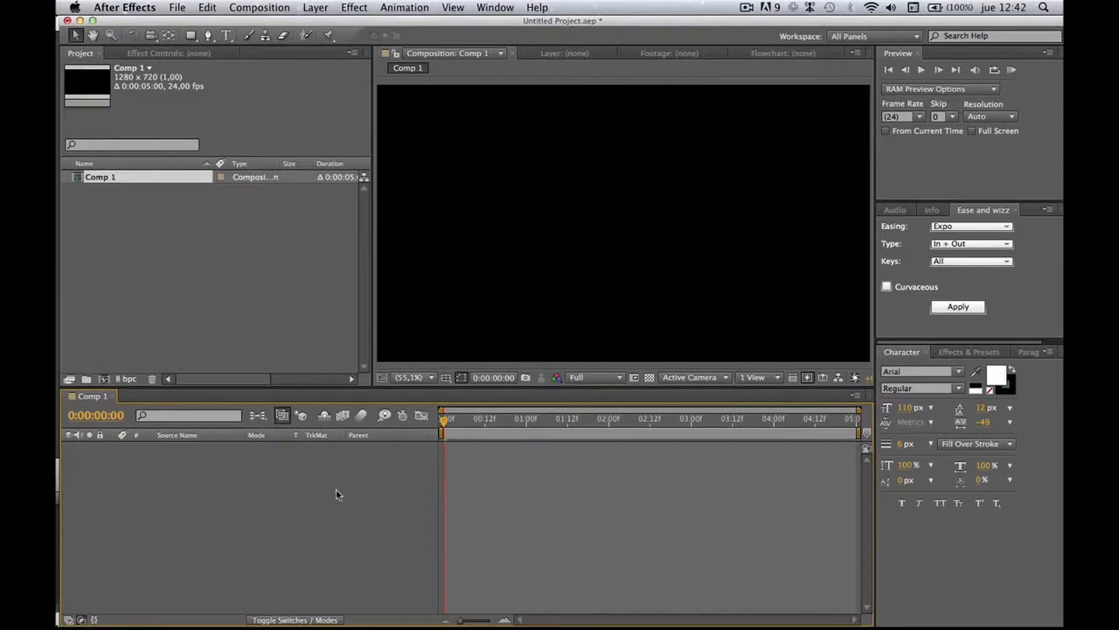
- Draw a small cyan rectangle with fill 00D8FF near the upper-left corner of the composition
{"action": "left_click", "coordinate": [191, 35]}
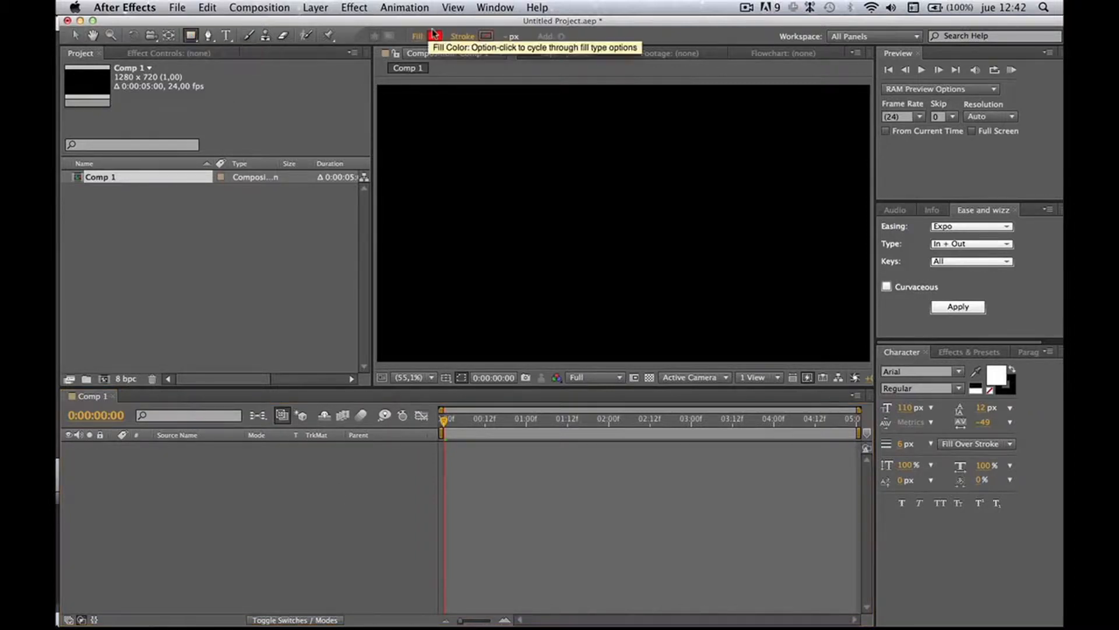
{"action": "left_click", "coordinate": [435, 35]}
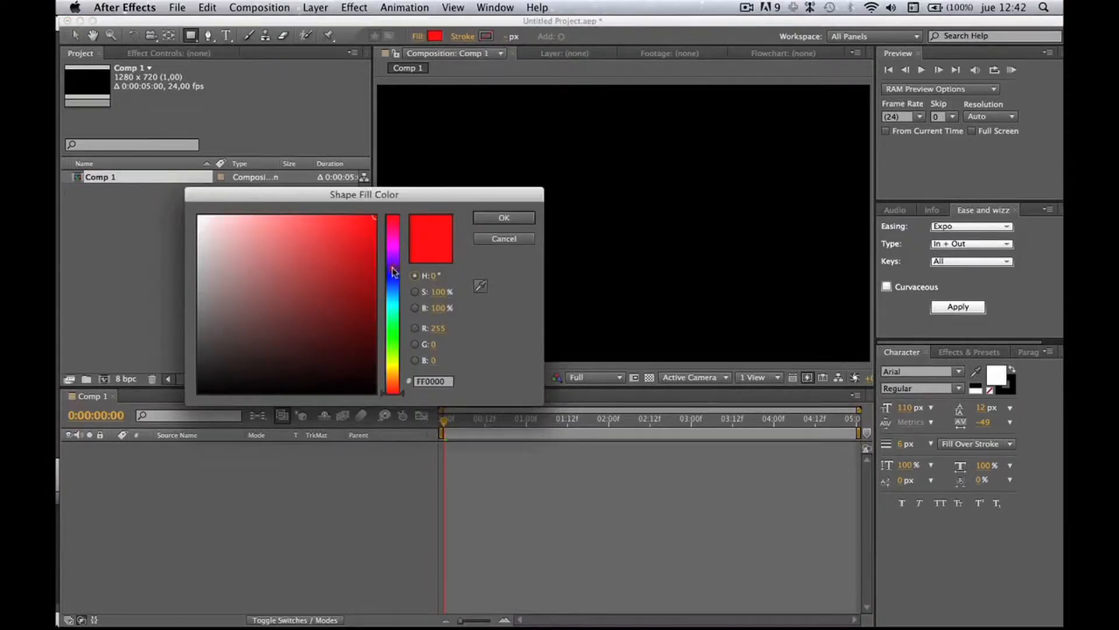
{"action": "left_click_drag", "start_coordinate": [393, 271], "coordinate": [393, 299]}
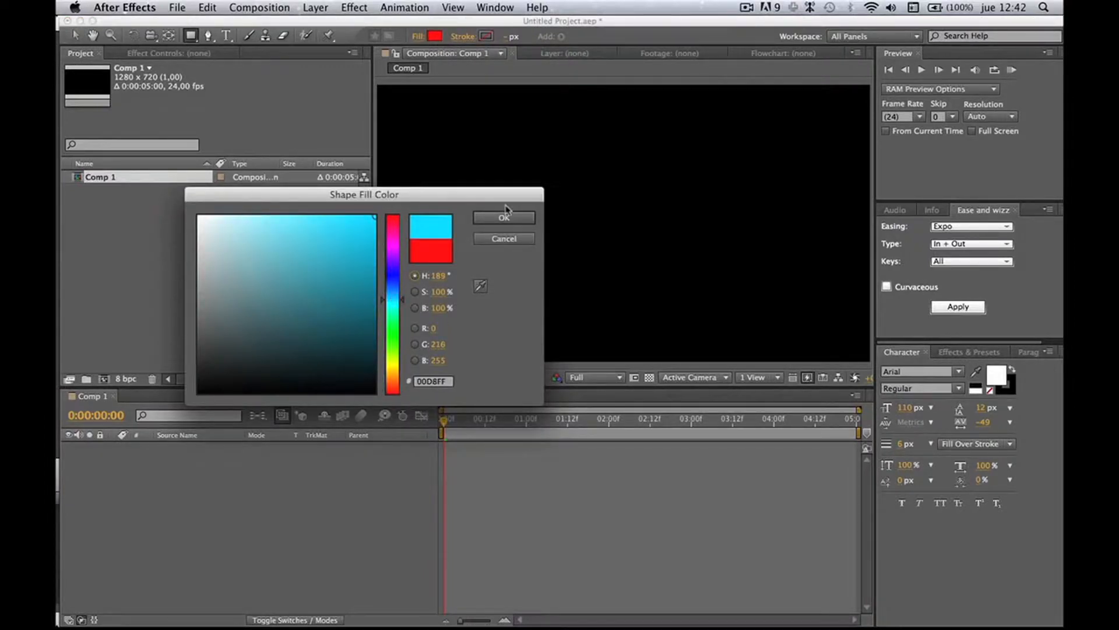
{"action": "left_click", "coordinate": [505, 215]}
{"action": "left_click_drag", "start_coordinate": [399, 102], "coordinate": [455, 148]}
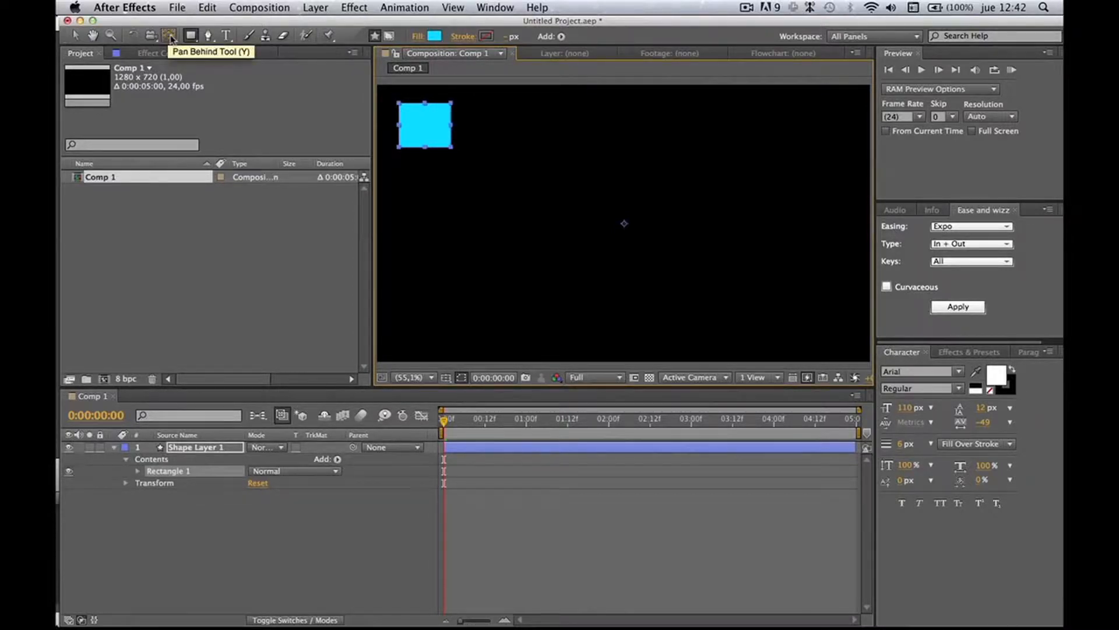
- Move the anchor point of Shape Layer 1 to the centre of the cyan rectangle
{"action": "left_click", "coordinate": [170, 37]}
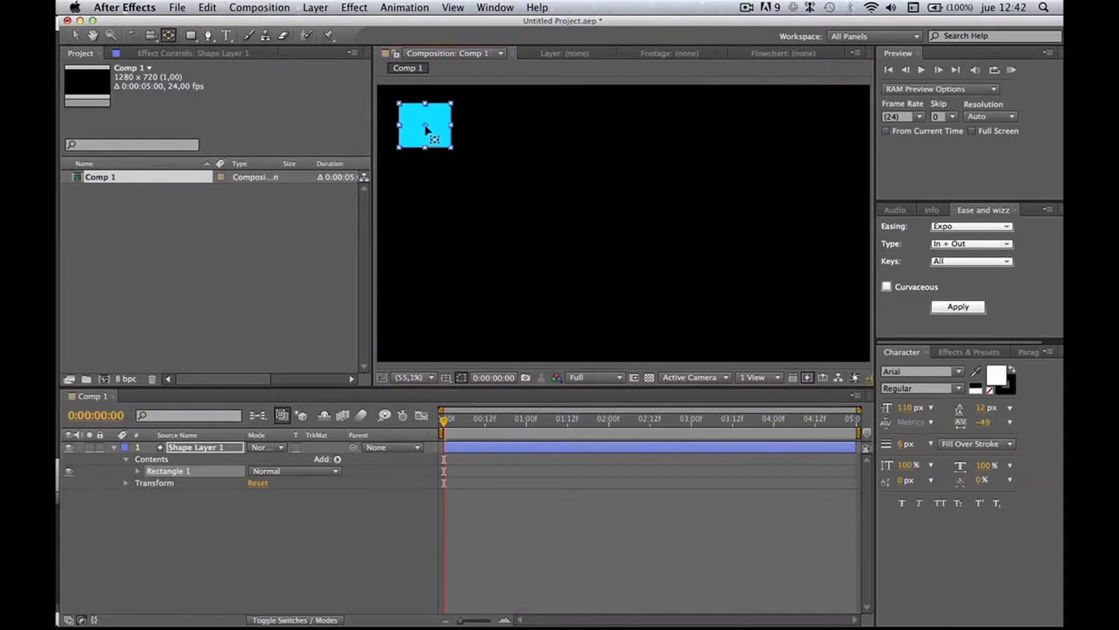
{"action": "left_click", "coordinate": [195, 447]}
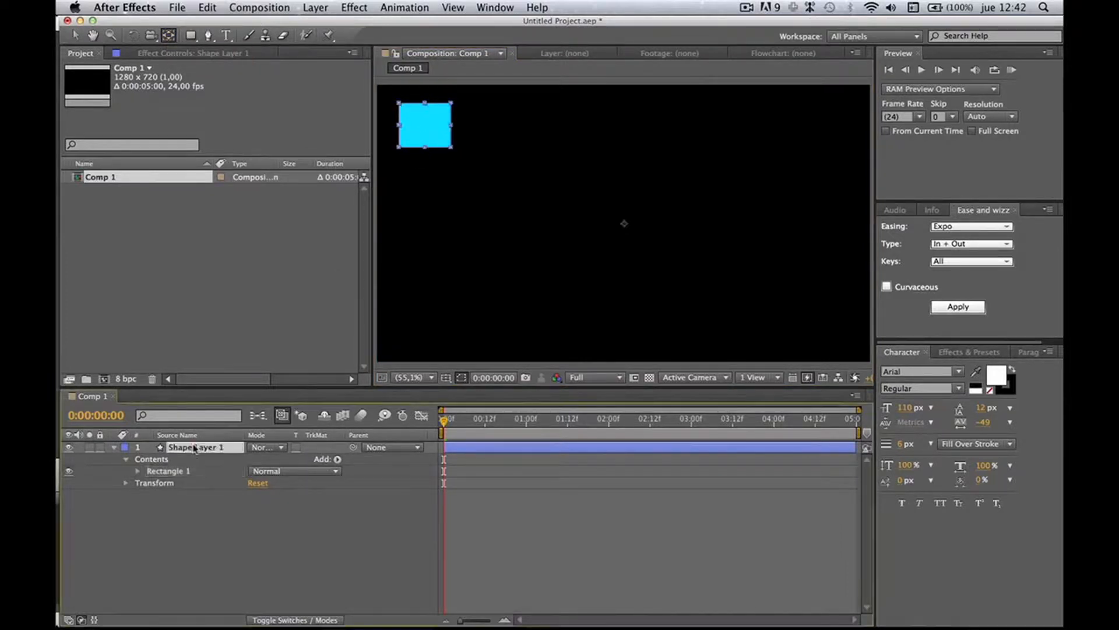
{"action": "left_click_drag", "start_coordinate": [624, 224], "coordinate": [425, 125]}
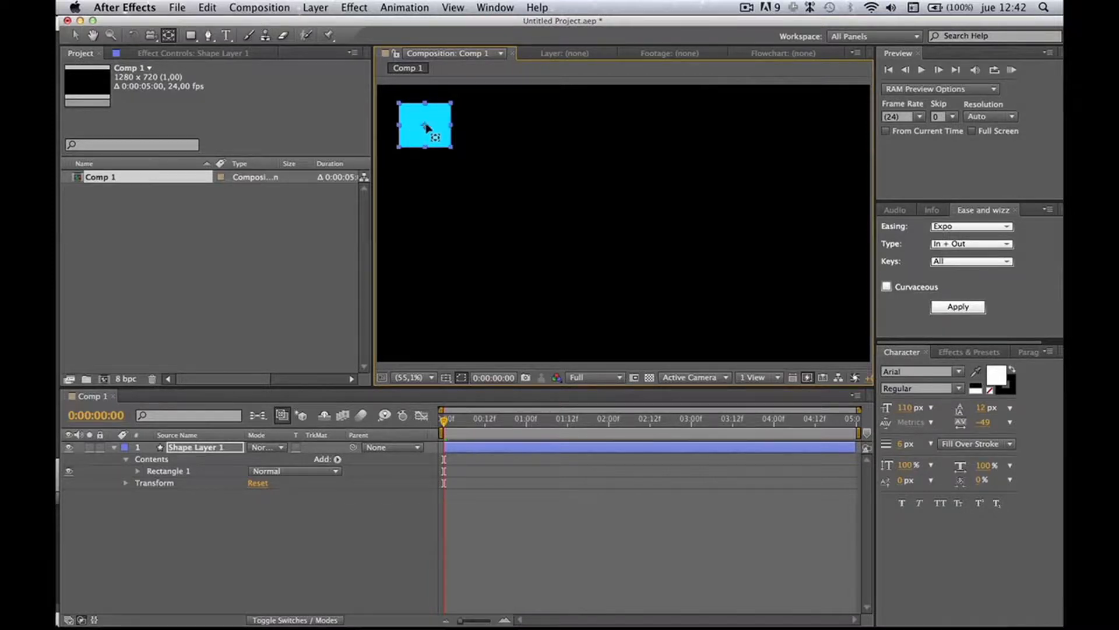
{"action": "left_click", "coordinate": [74, 35]}
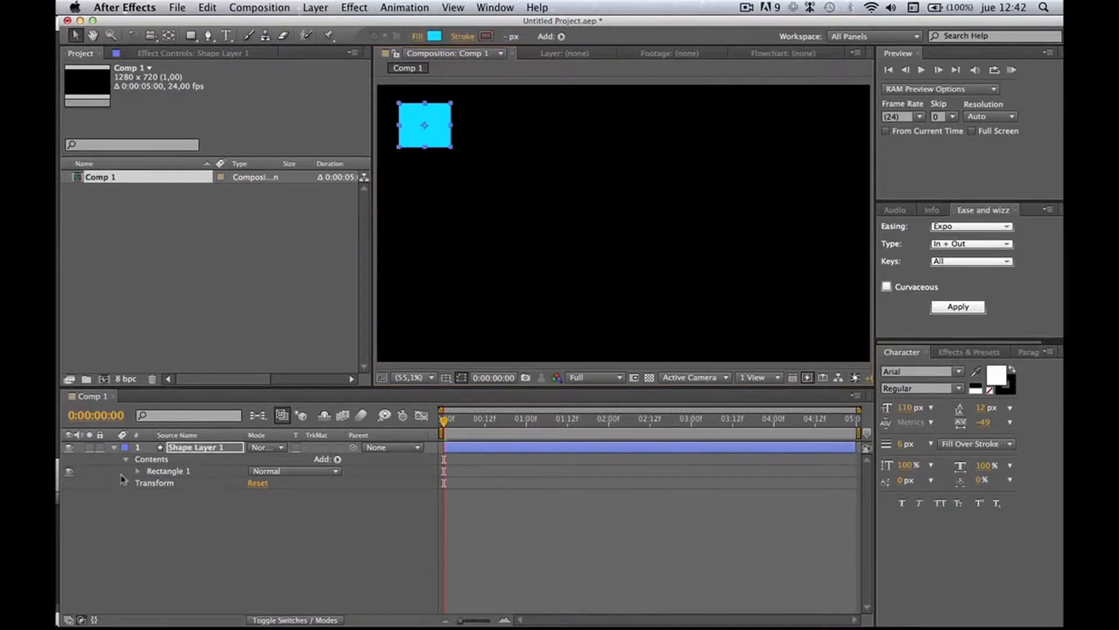
- Collapse Shape Layer 1 and duplicate it twice
{"action": "left_click", "coordinate": [112, 448]}
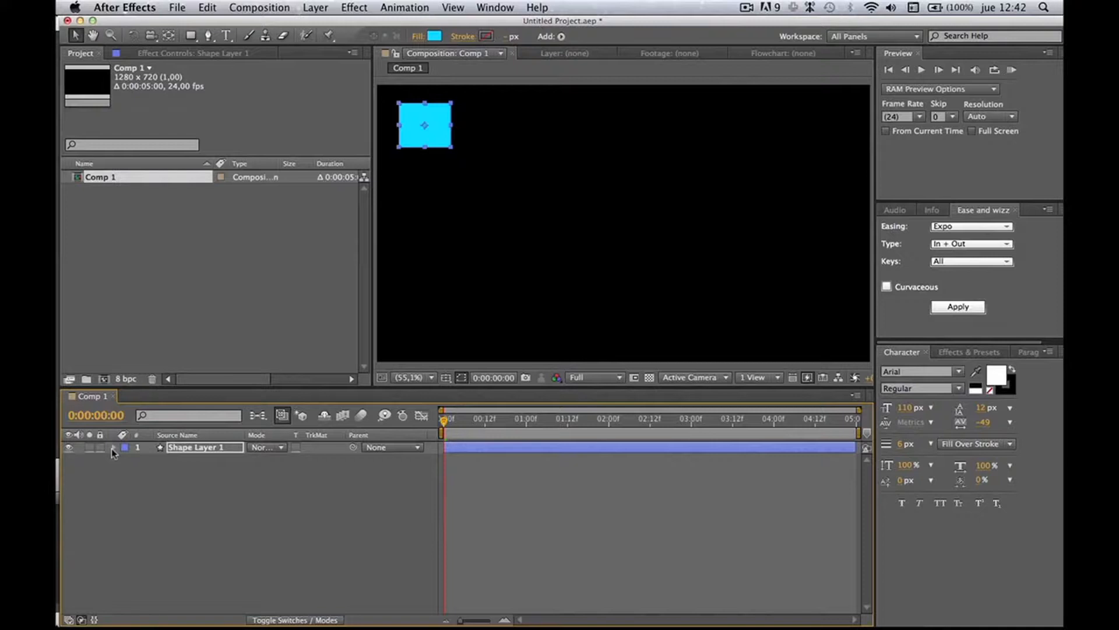
{"action": "left_click", "coordinate": [179, 450]}
{"action": "key", "text": "super+d"}
{"action": "key", "text": "super+d"}
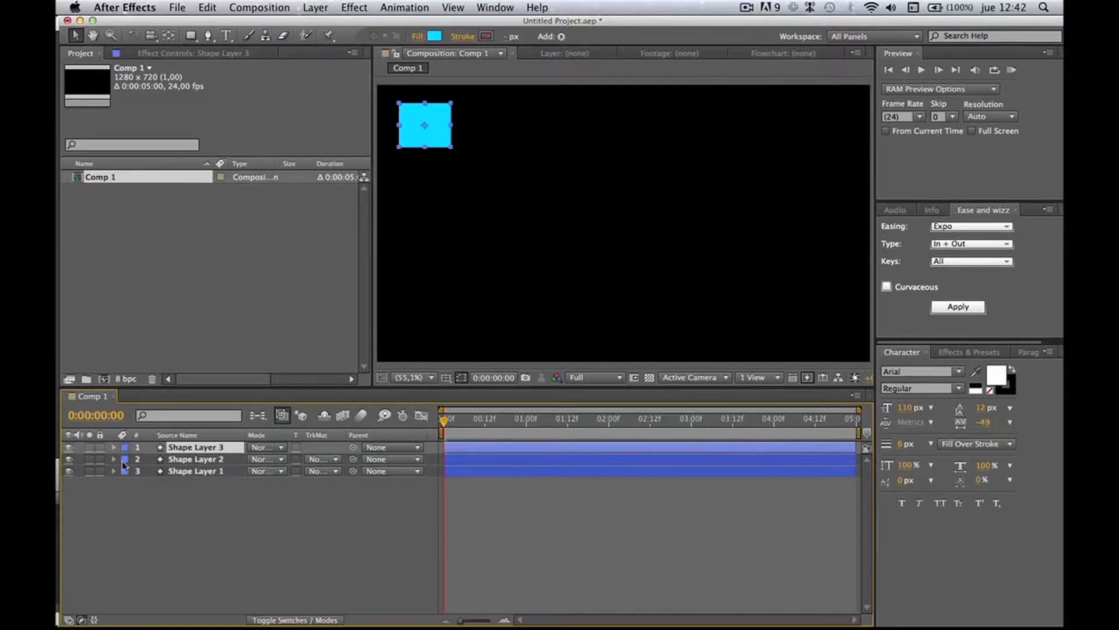
- Show Position for all three shape layers and set the Y position of Shape Layer 2 to 271 and Shape Layer 1 to 438
{"action": "left_click", "coordinate": [209, 462], "text": "shift"}
{"action": "left_click", "coordinate": [207, 470], "text": "shift"}
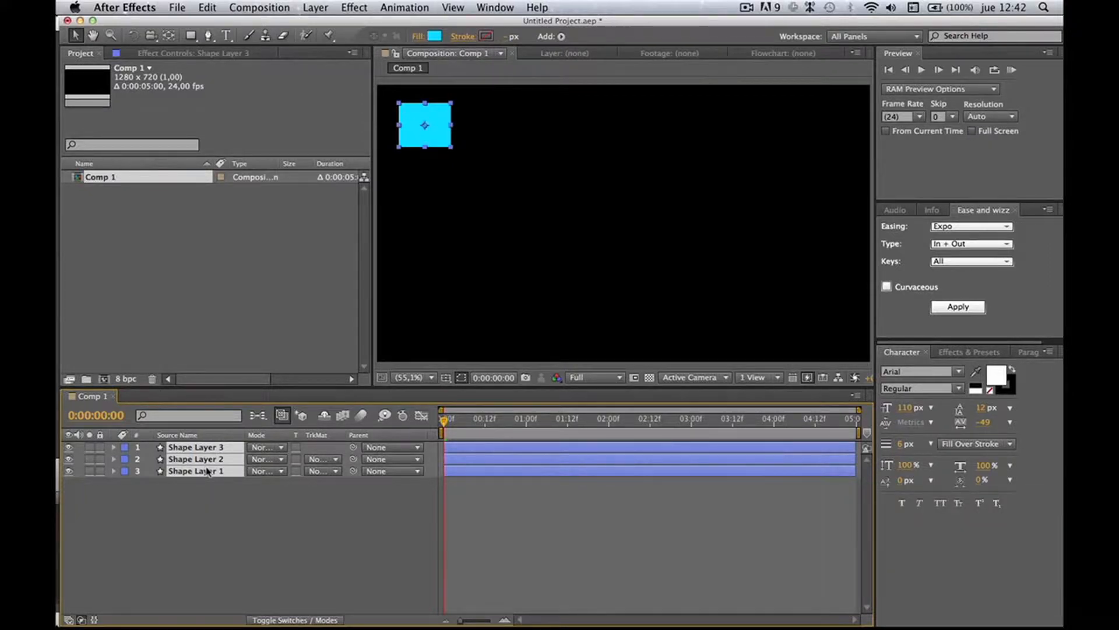
{"action": "key", "text": "p"}
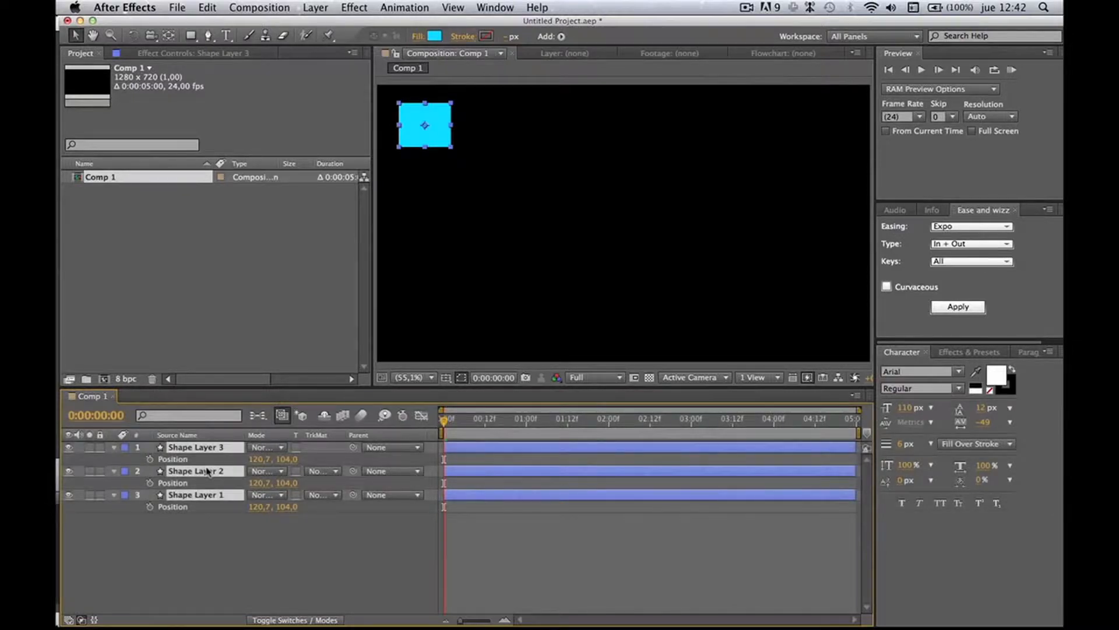
{"action": "left_click", "coordinate": [317, 529]}
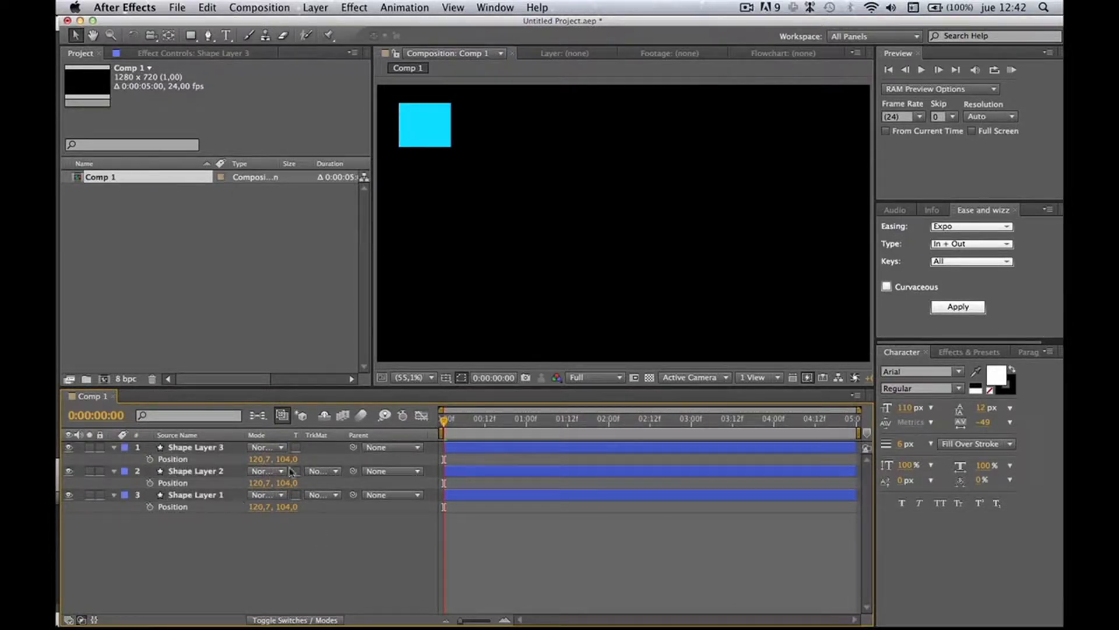
{"action": "left_click_drag", "start_coordinate": [286, 483], "coordinate": [502, 524]}
{"action": "left_click", "coordinate": [283, 550]}
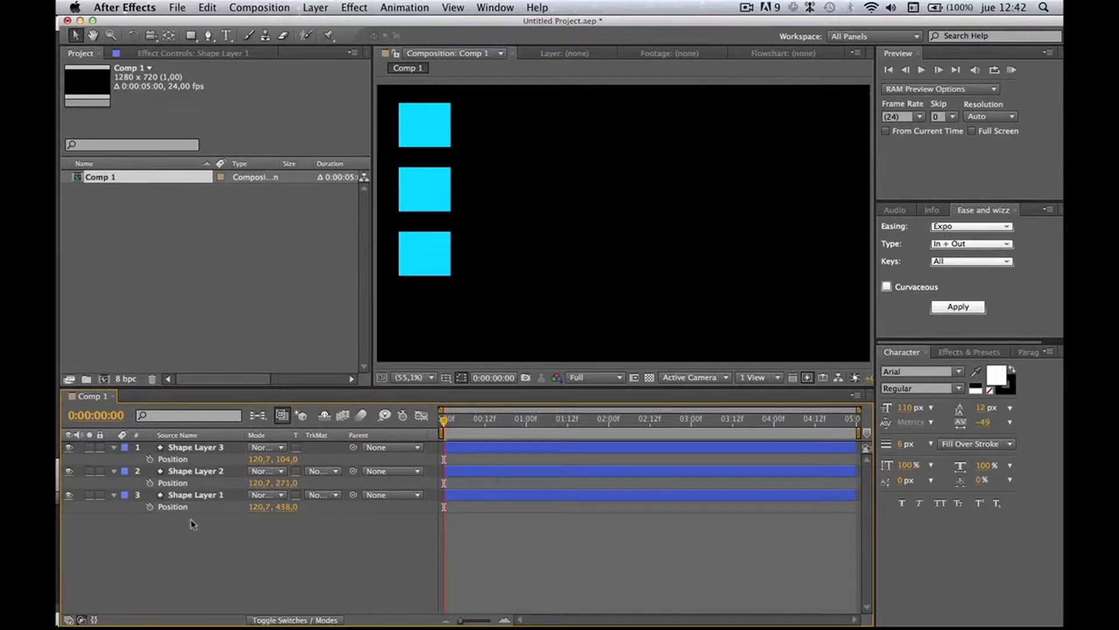
- Set a starting Position keyframe at 0:00:00:00 on all three shape layers
{"action": "left_click", "coordinate": [184, 509]}
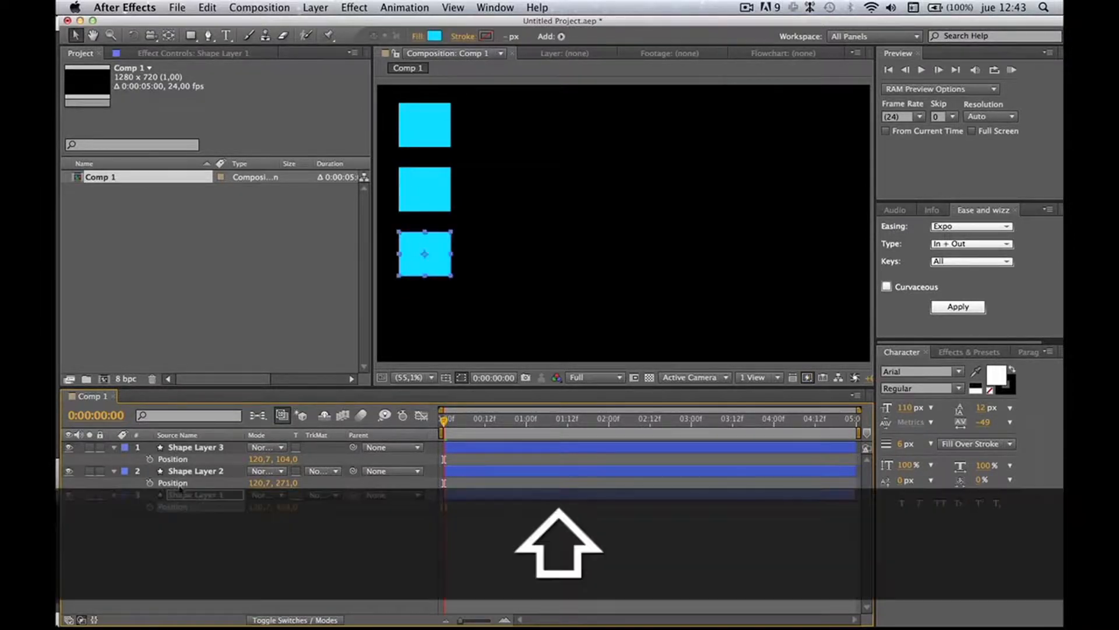
{"action": "left_click", "coordinate": [179, 484], "text": "shift"}
{"action": "left_click", "coordinate": [189, 460], "text": "shift"}
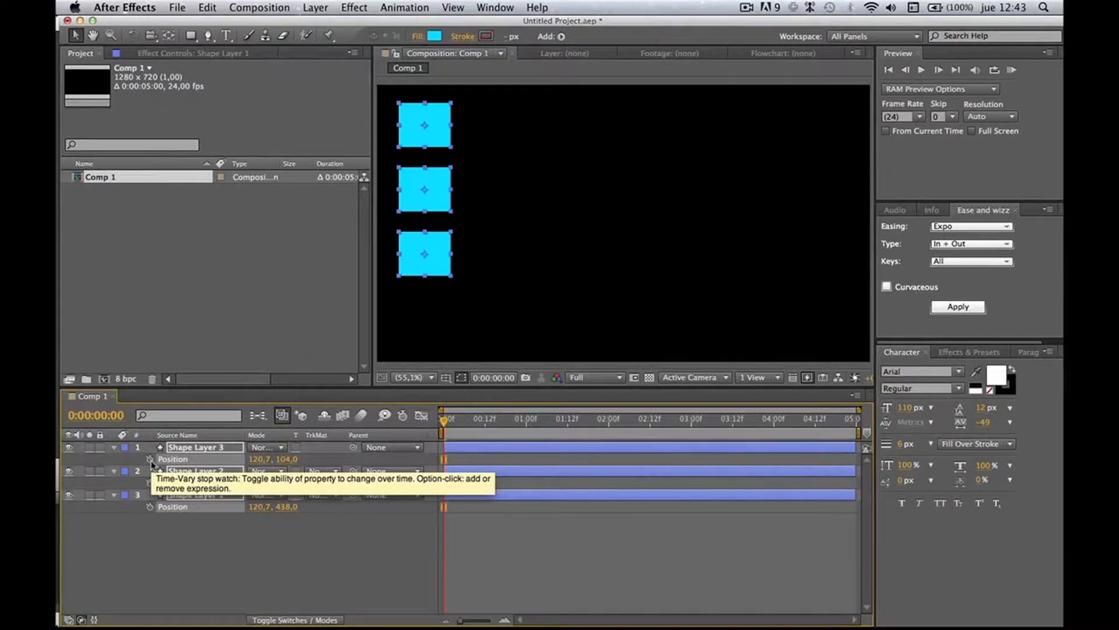
{"action": "left_click", "coordinate": [150, 460]}
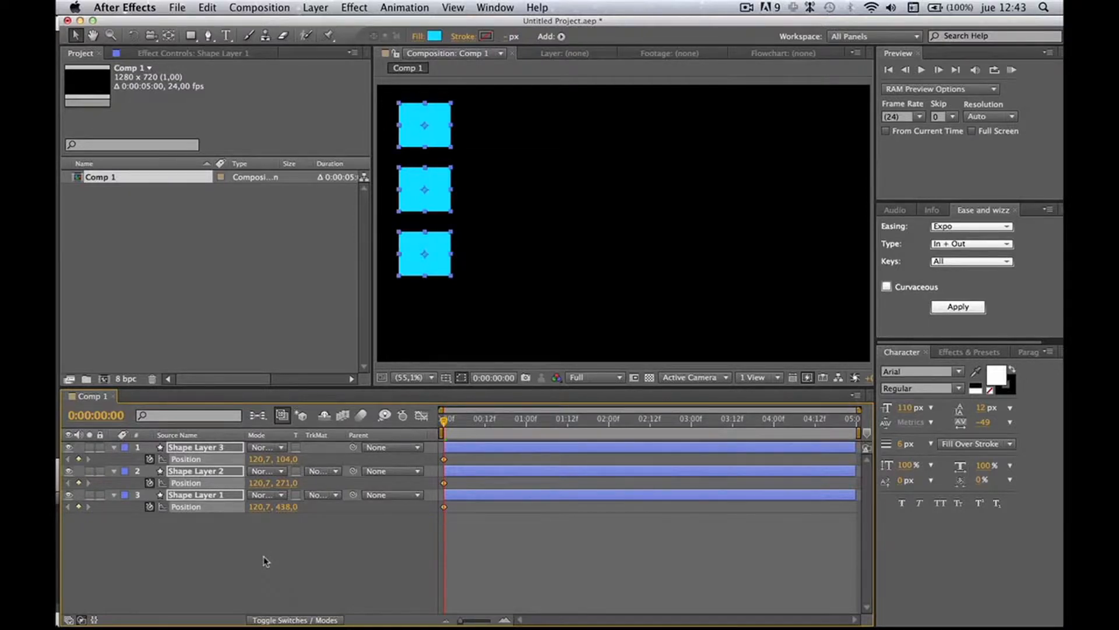
- Add a Position keyframe at 0:00:01:00 on all three shape layers
{"action": "left_click_drag", "start_coordinate": [479, 419], "coordinate": [526, 420]}
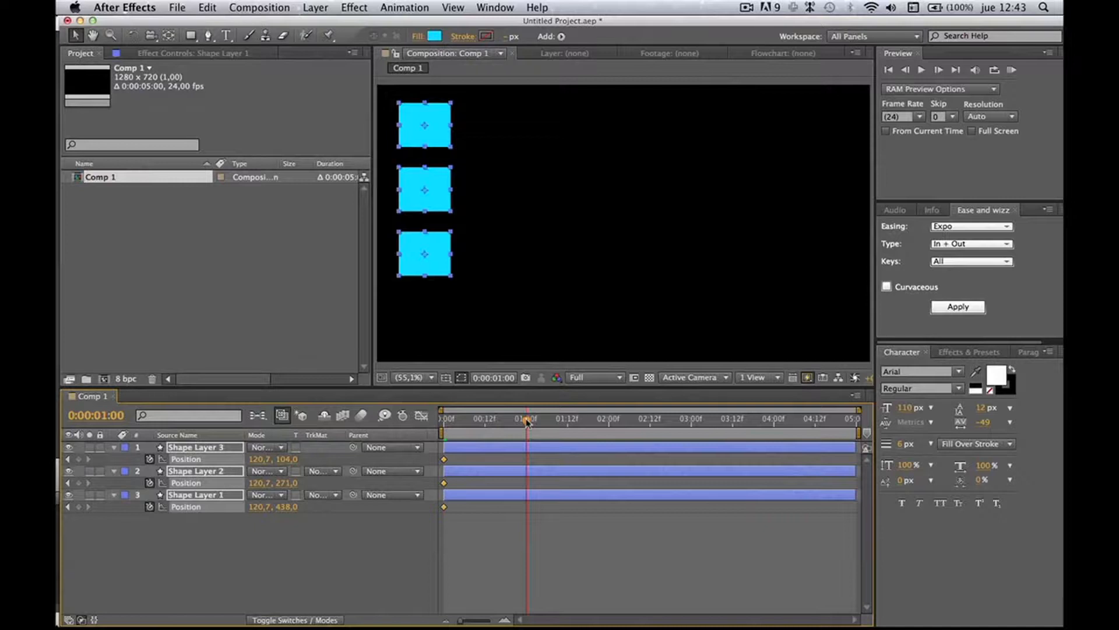
{"action": "left_click", "coordinate": [79, 460]}
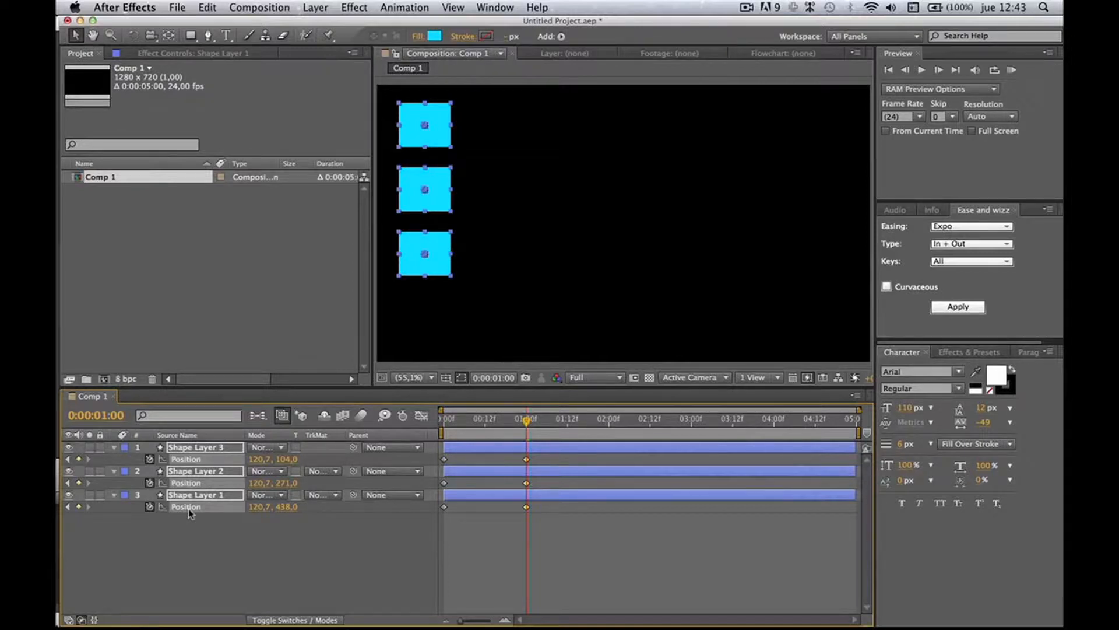
{"action": "left_click", "coordinate": [282, 537]}
{"action": "left_click", "coordinate": [507, 426]}
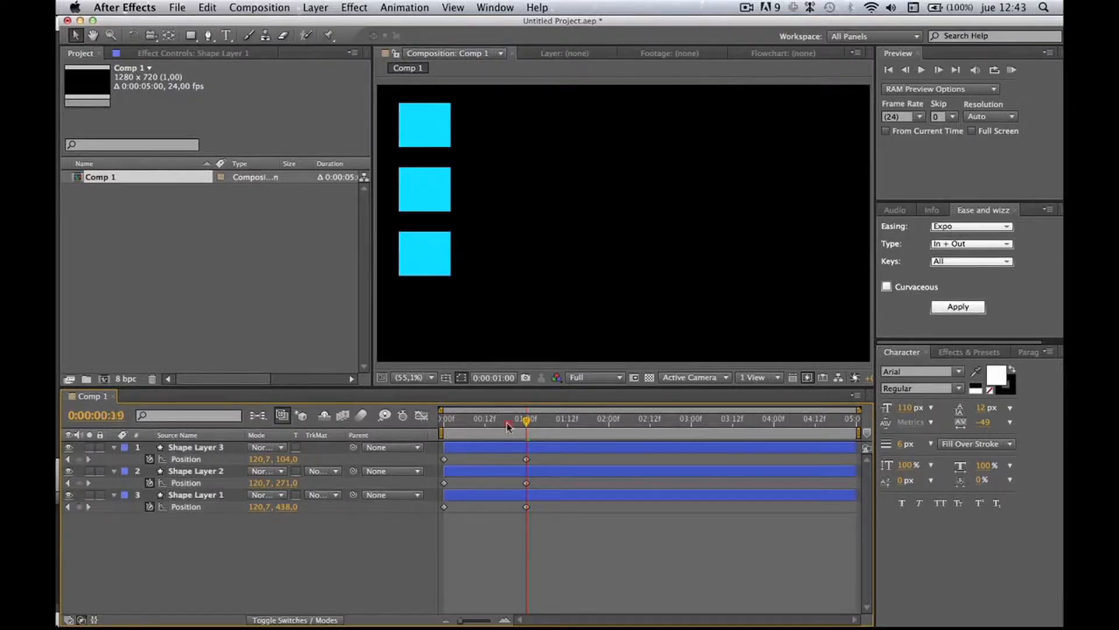
{"action": "mouse_move", "coordinate": [507, 426]}
{"action": "left_mouse_down"}
{"action": "mouse_move", "coordinate": [444, 423]}
{"action": "mouse_move", "coordinate": [526, 423]}
{"action": "left_mouse_up"}
- Try moving the three squares to X 687.7 with all their Position keyframes selected, and undo the move
{"action": "left_click", "coordinate": [212, 460]}
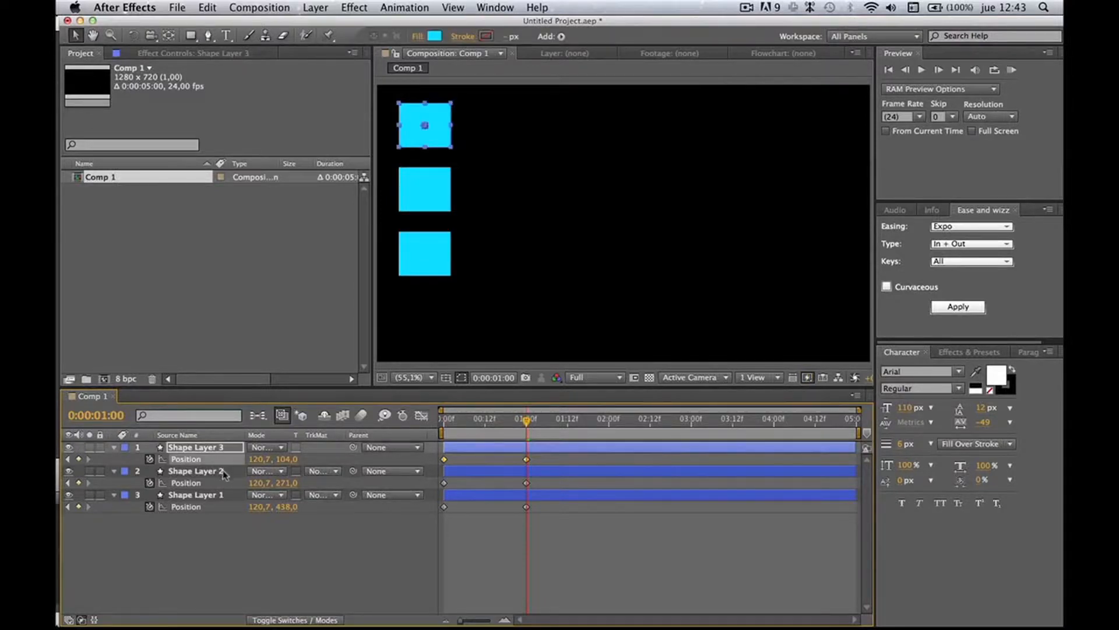
{"action": "left_click", "coordinate": [205, 483], "text": "shift"}
{"action": "left_click", "coordinate": [204, 507], "text": "shift"}
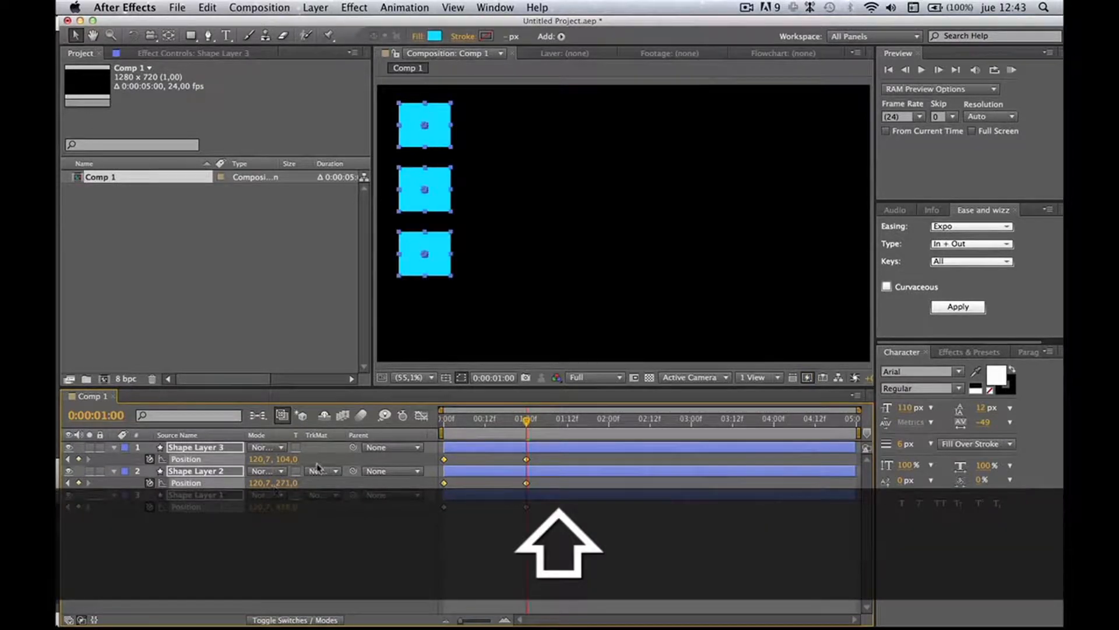
{"action": "left_click_drag", "start_coordinate": [263, 459], "coordinate": [664, 467]}
{"action": "key", "text": "super"}
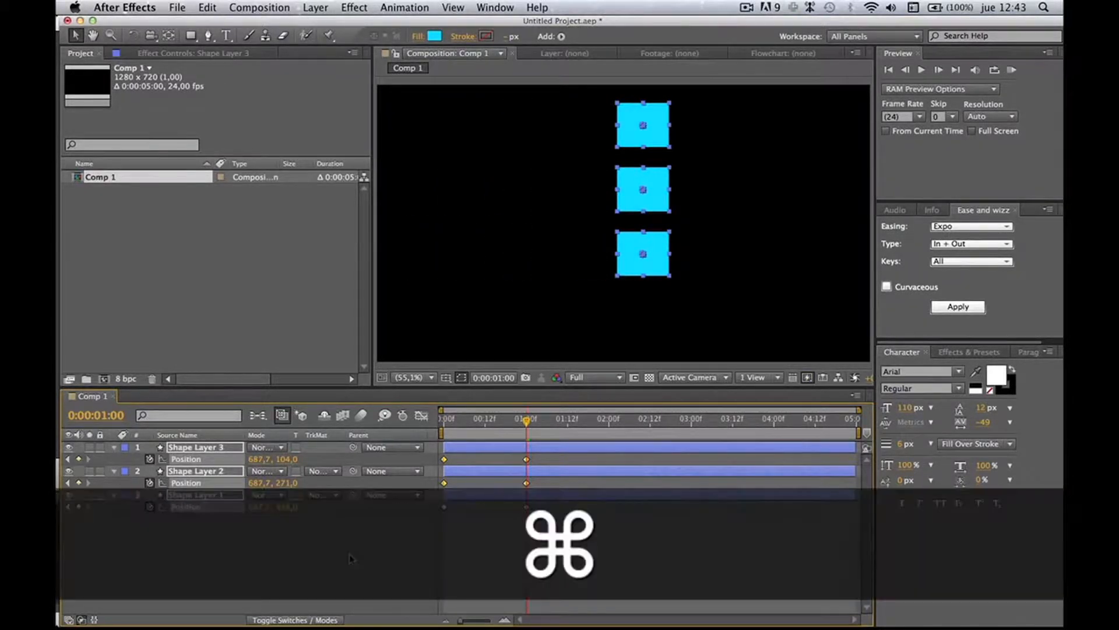
{"action": "left_click", "coordinate": [459, 420]}
{"action": "left_click_drag", "start_coordinate": [484, 428], "coordinate": [516, 425]}
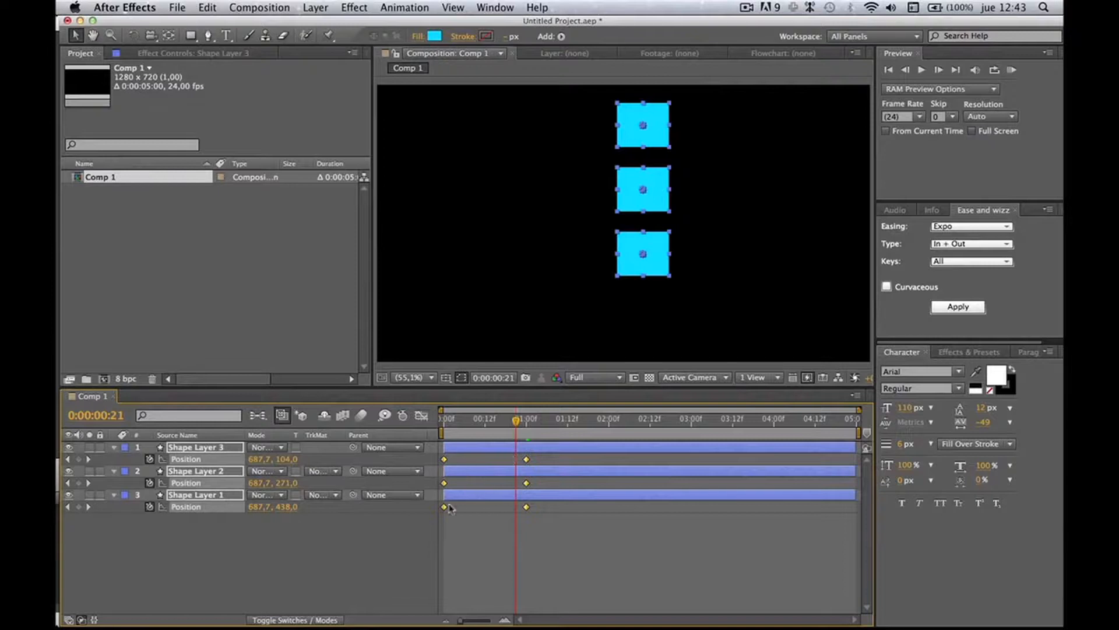
{"action": "key", "text": "super+z"}
{"action": "left_click", "coordinate": [477, 529]}
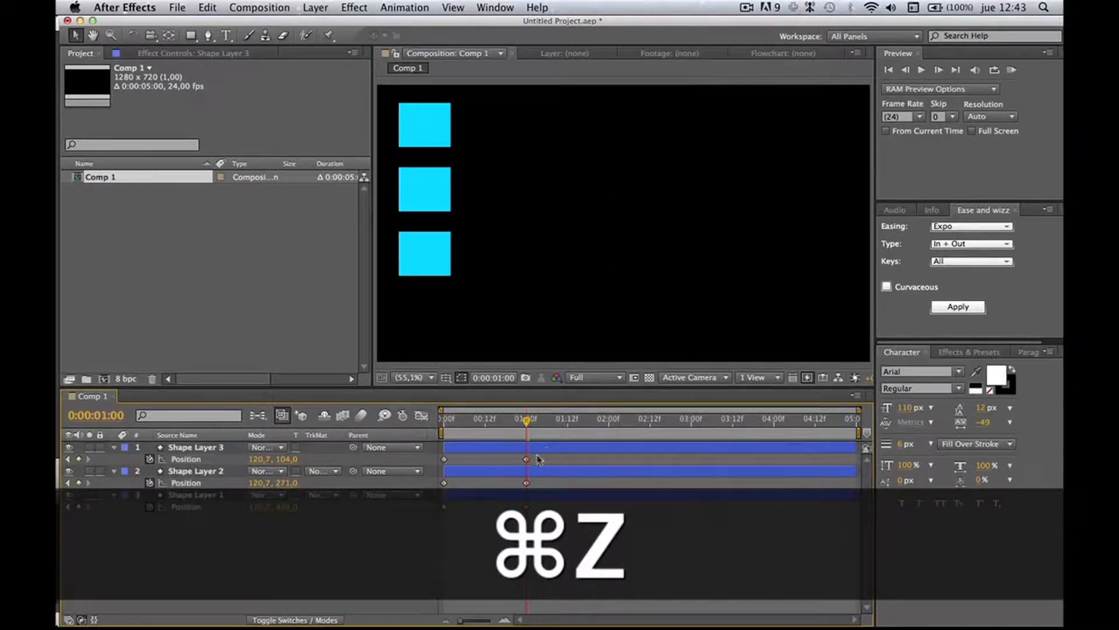
- Select only the three Position keyframes at 0:00:01:00 and set their X position to 883.7
{"action": "left_click_drag", "start_coordinate": [537, 455], "coordinate": [518, 513]}
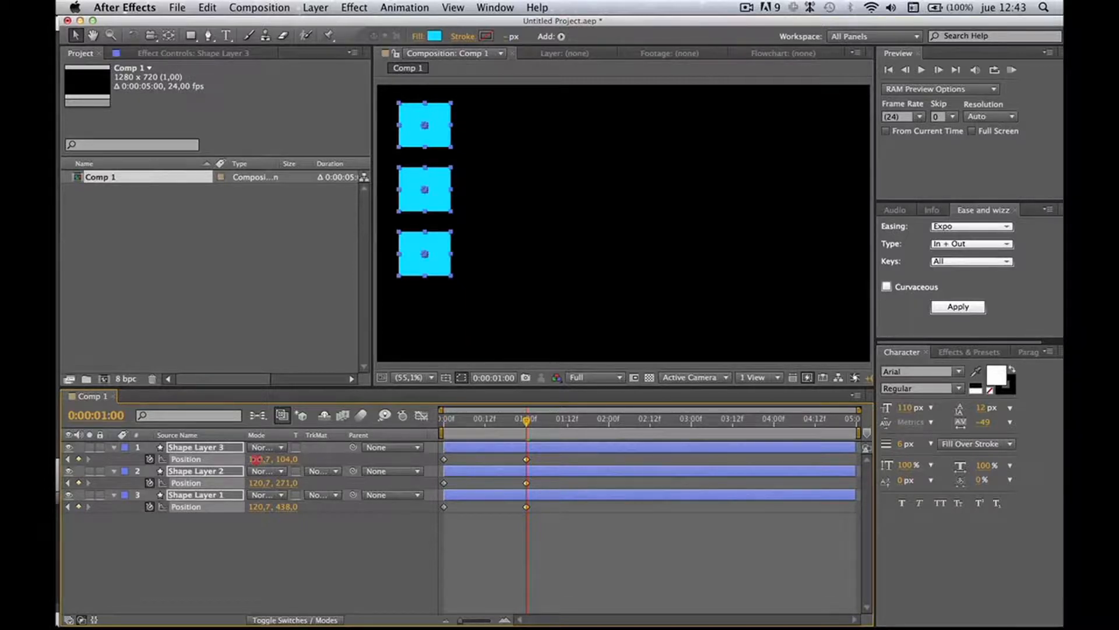
{"action": "left_click_drag", "start_coordinate": [260, 460], "coordinate": [790, 461]}
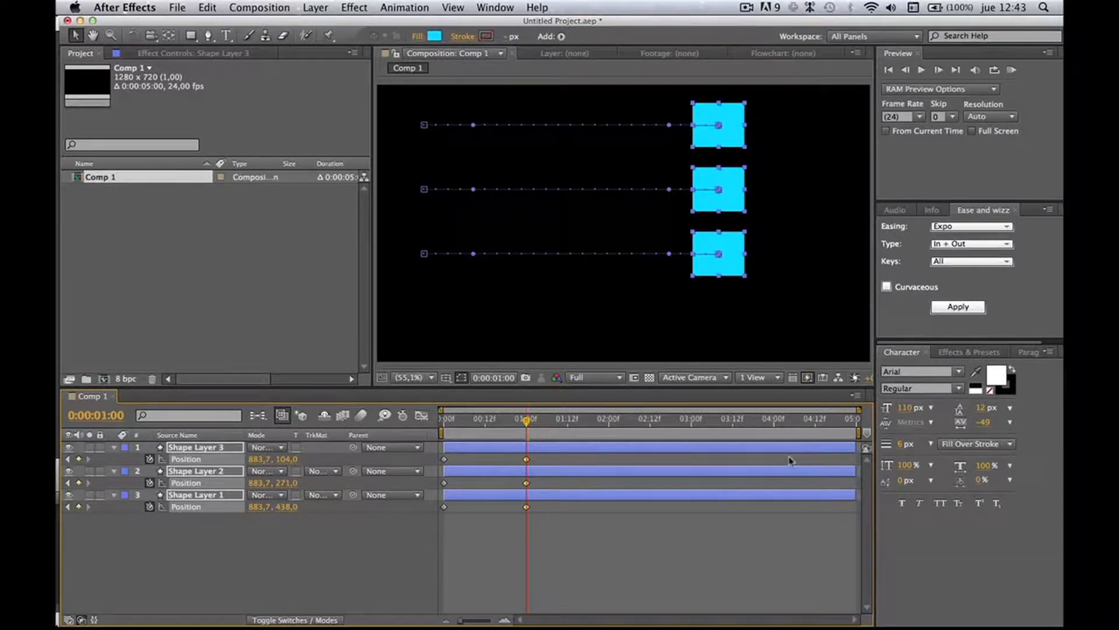
{"action": "left_click", "coordinate": [510, 551]}
- Shorten the work area to end just after one second, and preview the squares' movement from the start
{"action": "left_click_drag", "start_coordinate": [506, 421], "coordinate": [434, 423]}
{"action": "left_click_drag", "start_coordinate": [859, 432], "coordinate": [535, 441]}
{"action": "key", "text": "KP_0"}
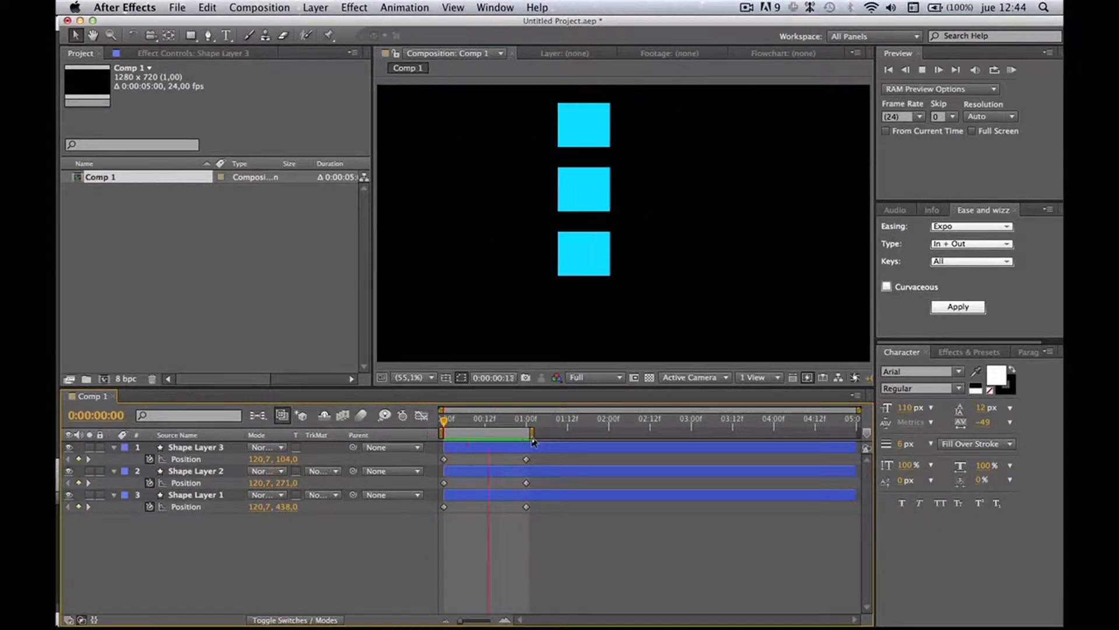
{"action": "left_click", "coordinate": [499, 417]}
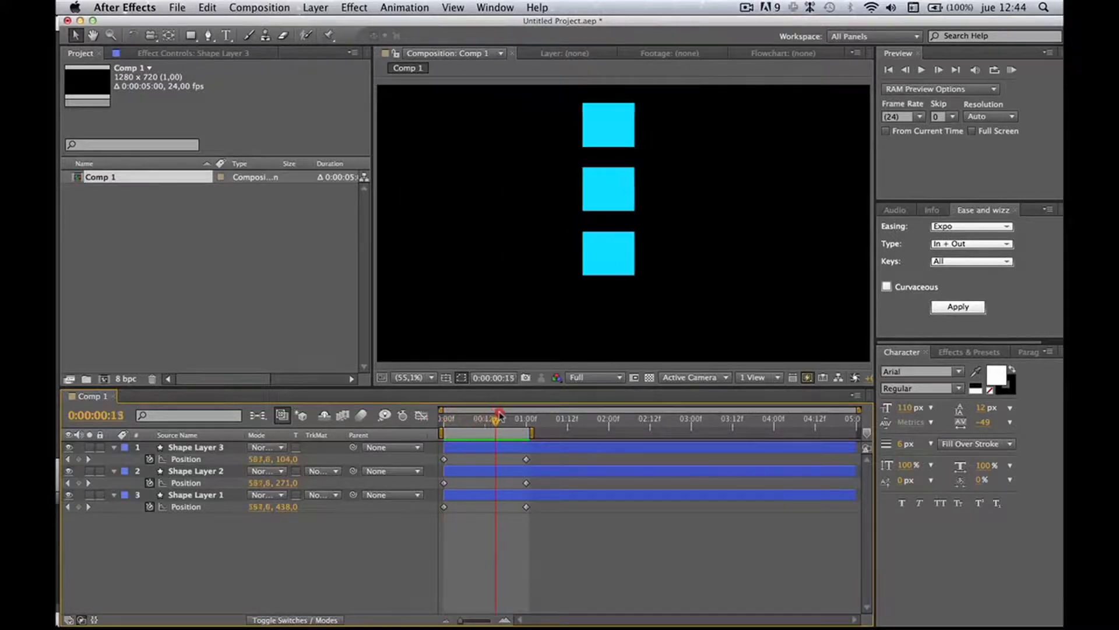
{"action": "left_click_drag", "start_coordinate": [499, 416], "coordinate": [429, 414]}
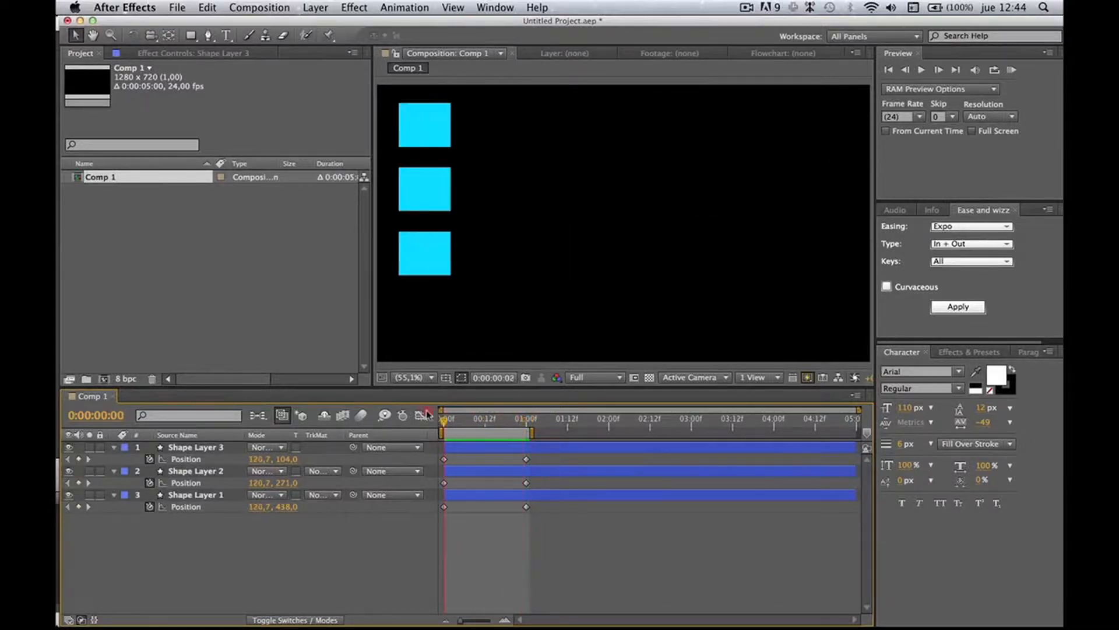
{"action": "left_click", "coordinate": [478, 417]}
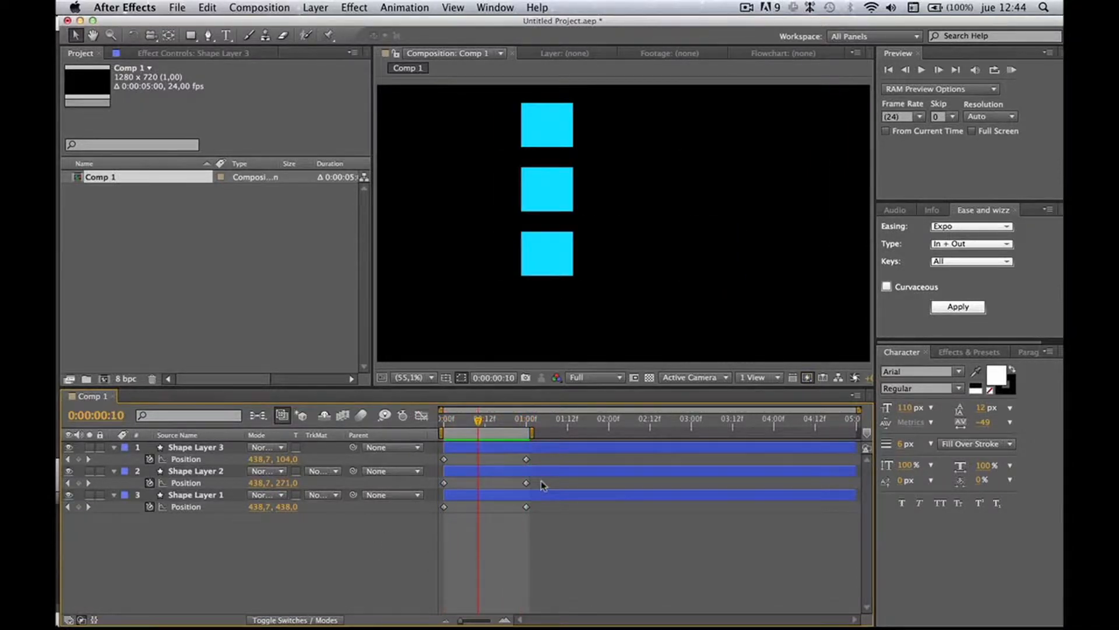
- Apply Easy Ease to both Position keyframes of Shape Layer 2
{"action": "left_click_drag", "start_coordinate": [542, 486], "coordinate": [438, 491]}
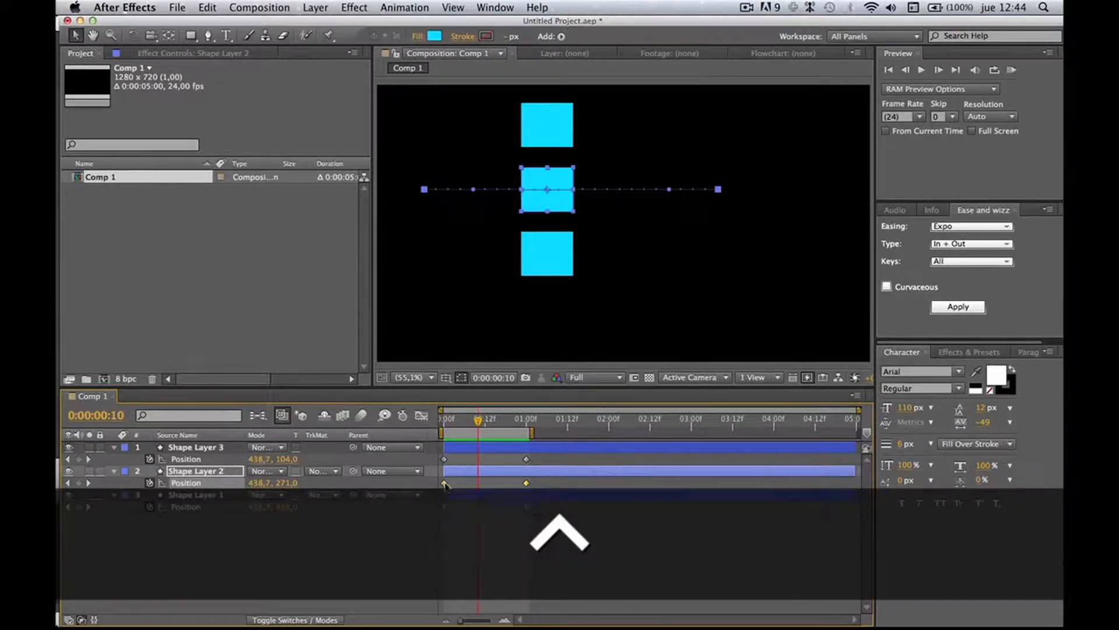
{"action": "left_click", "coordinate": [445, 483], "text": "ctrl"}
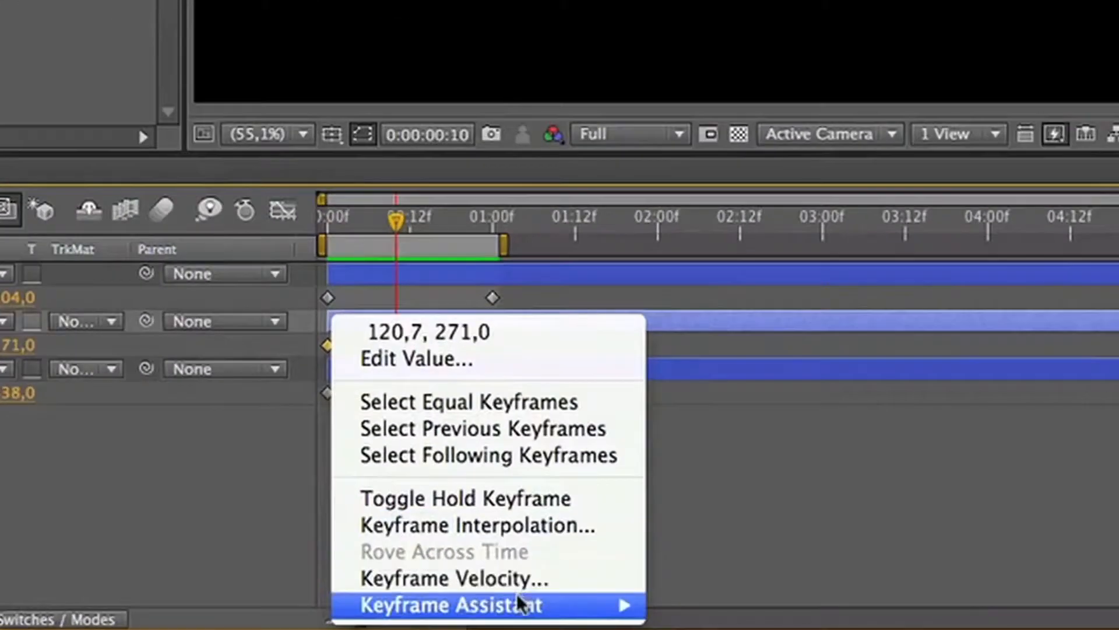
{"action": "mouse_move", "coordinate": [513, 603]}
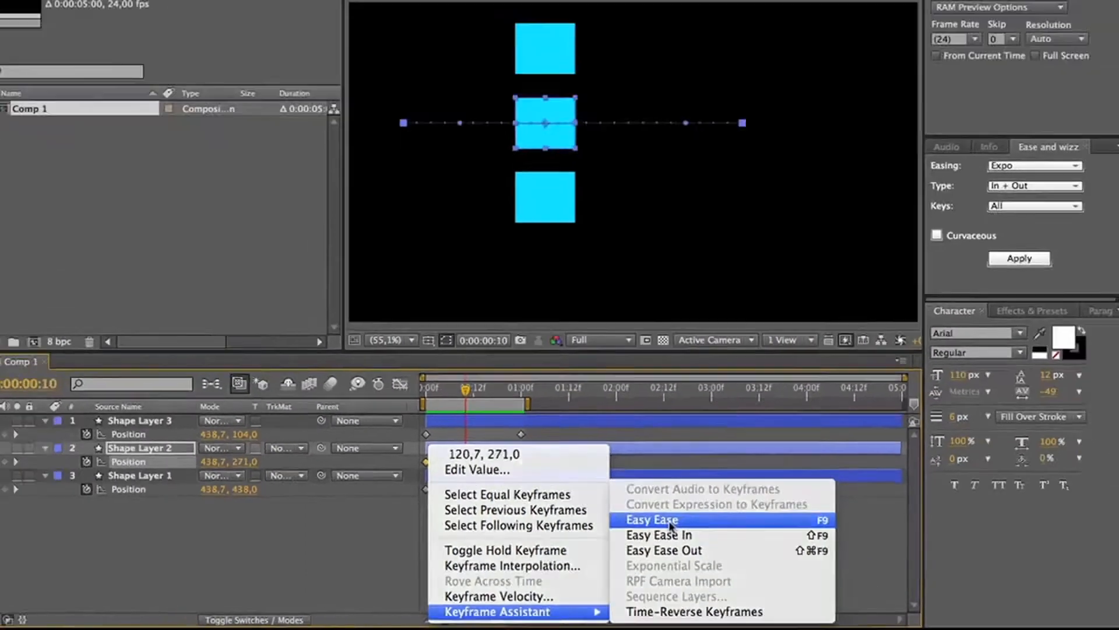
{"action": "left_click", "coordinate": [750, 448]}
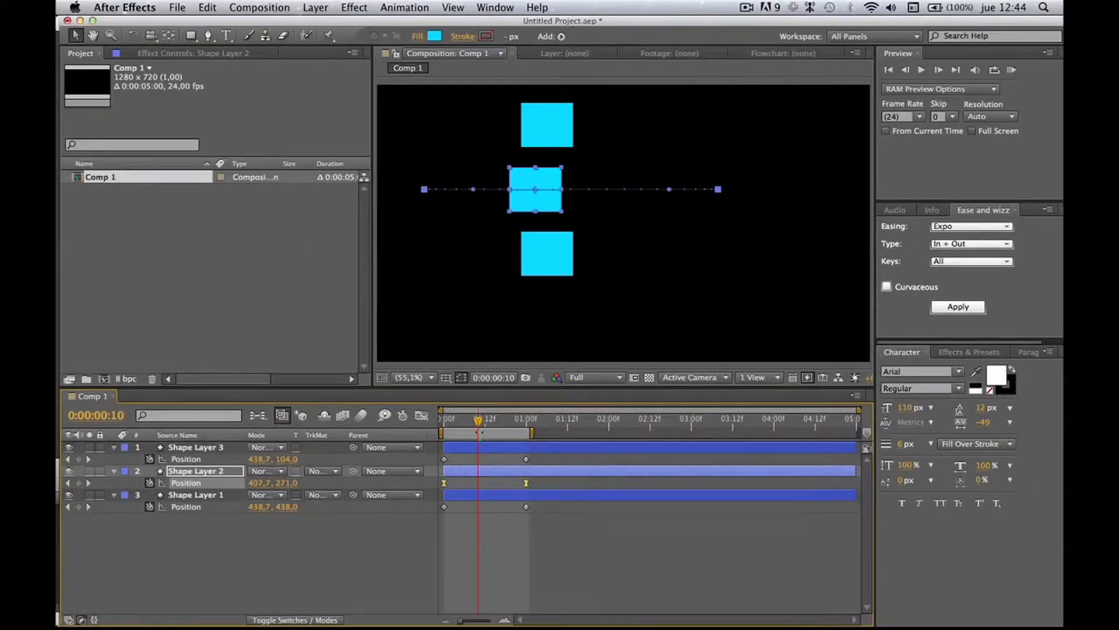
- Preview the middle square's eased motion from the start, temporarily hiding Shape Layer 1 to compare it with Shape Layer 3 only
{"action": "left_click_drag", "start_coordinate": [478, 422], "coordinate": [426, 413]}
{"action": "key", "text": "space"}
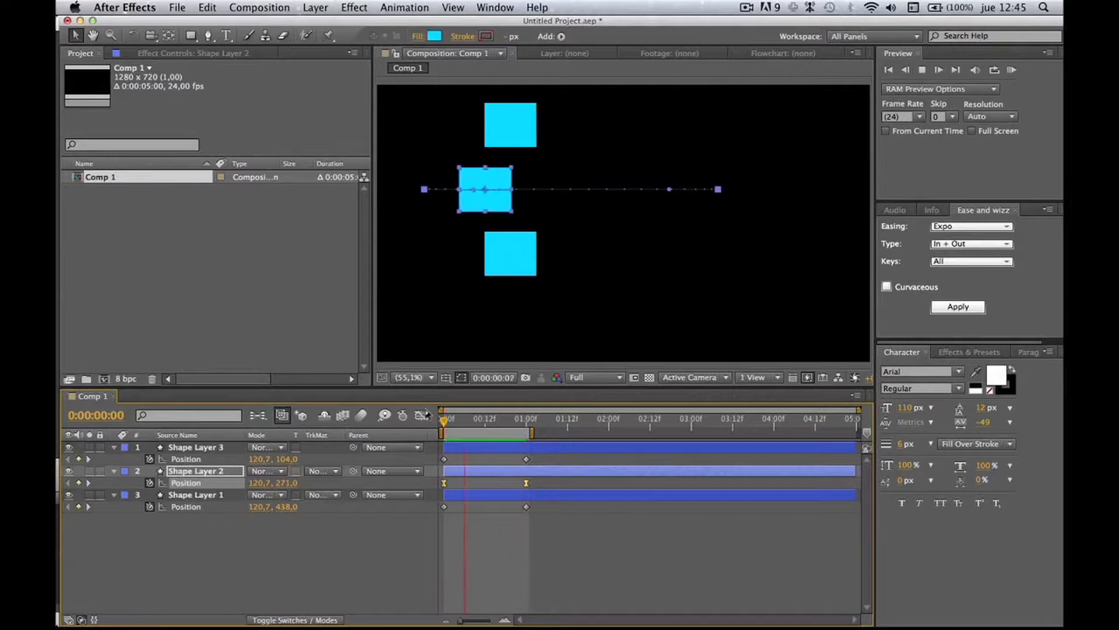
{"action": "left_click", "coordinate": [69, 496]}
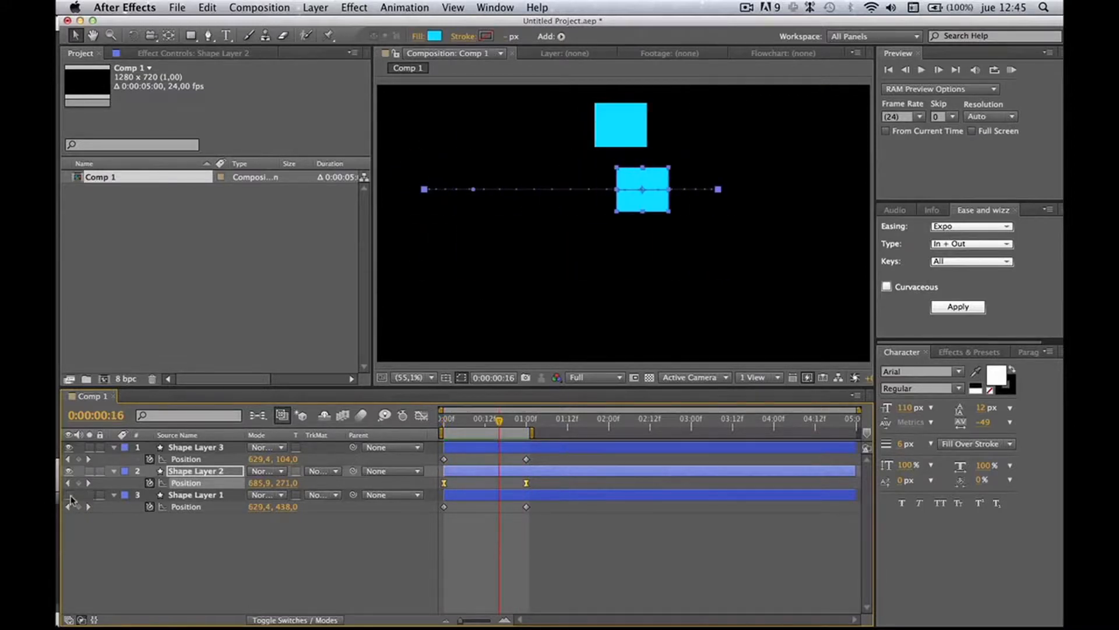
{"action": "key", "text": "space"}
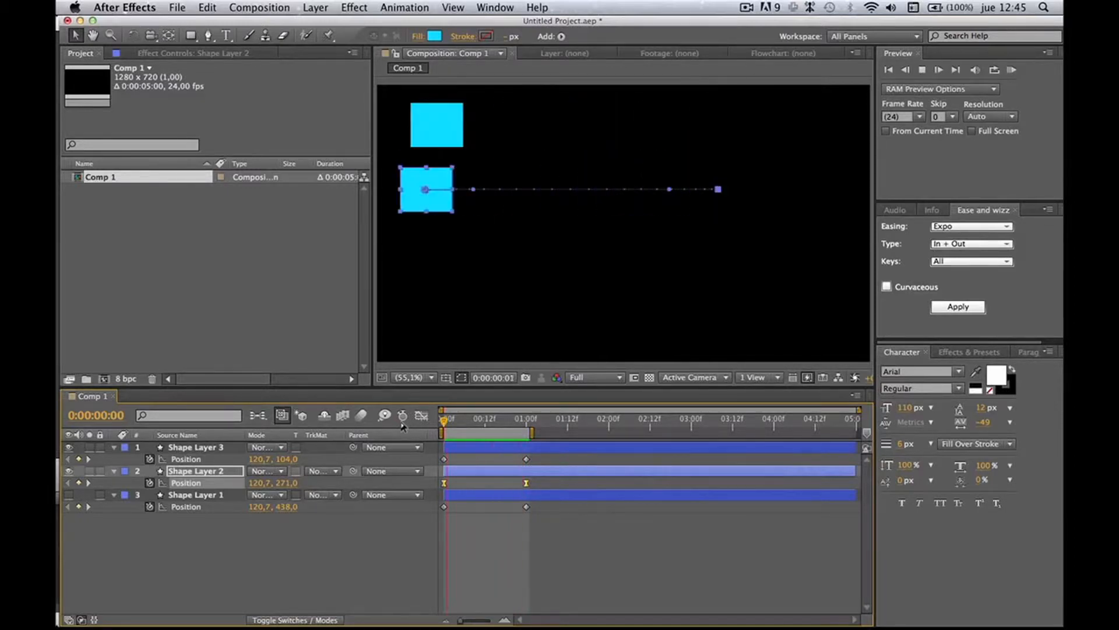
{"action": "key", "text": "space"}
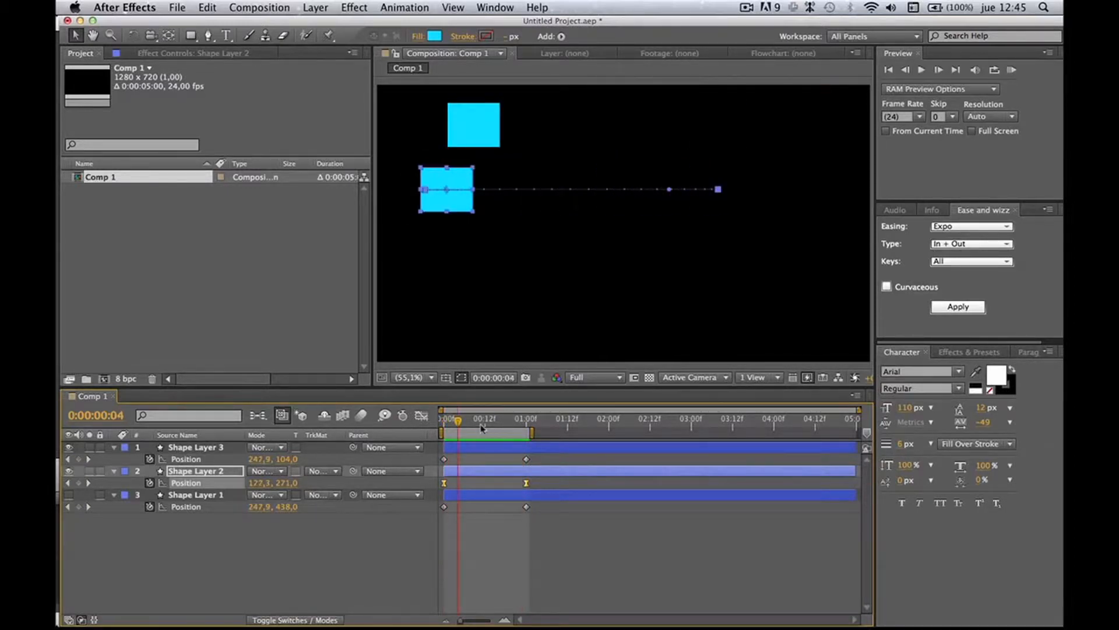
{"action": "mouse_move", "coordinate": [482, 426]}
{"action": "left_mouse_down"}
{"action": "mouse_move", "coordinate": [453, 426]}
{"action": "mouse_move", "coordinate": [528, 426]}
{"action": "mouse_move", "coordinate": [437, 424]}
{"action": "mouse_move", "coordinate": [488, 426]}
{"action": "left_mouse_up"}
{"action": "left_click", "coordinate": [68, 494]}
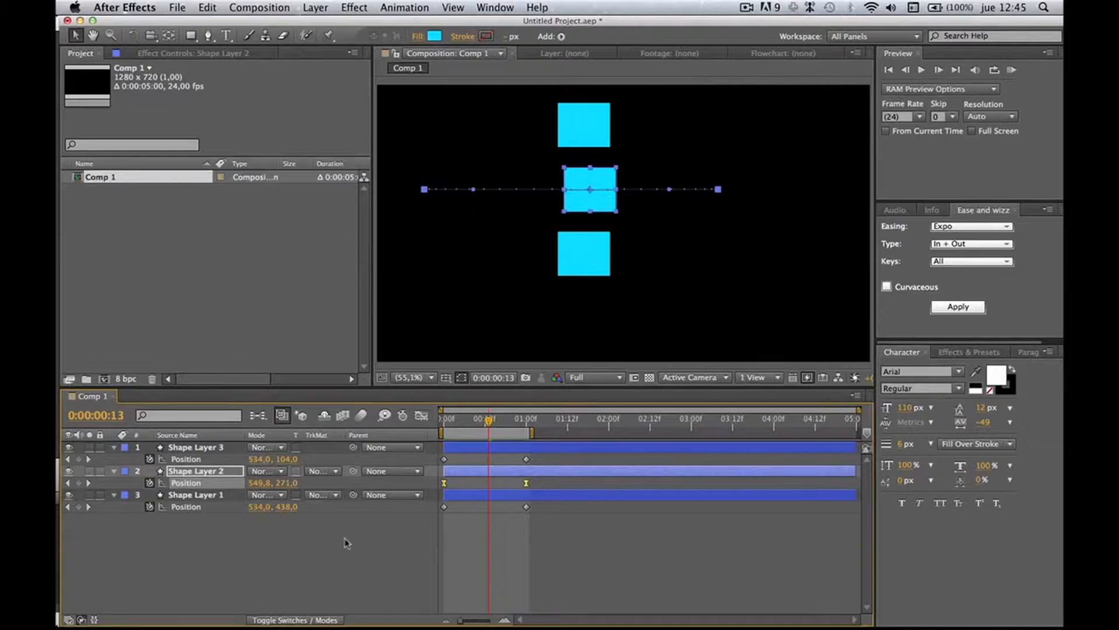
- Scrub through the first second to compare the middle square's pace with the other two at its beginning and end
{"action": "left_click_drag", "start_coordinate": [464, 425], "coordinate": [441, 426]}
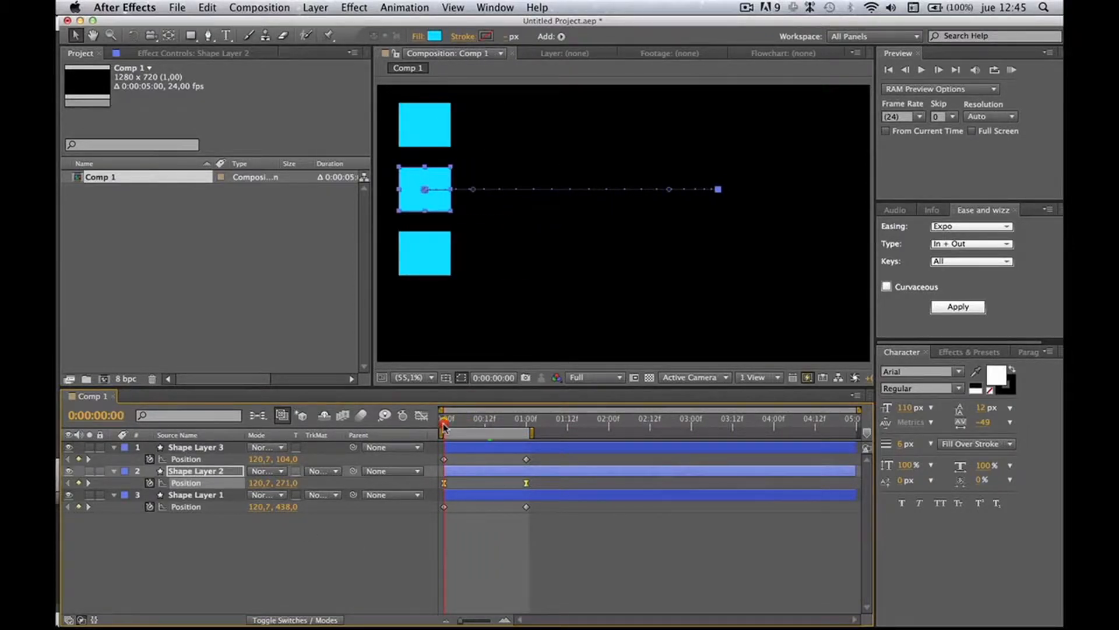
{"action": "left_click_drag", "start_coordinate": [445, 424], "coordinate": [523, 426]}
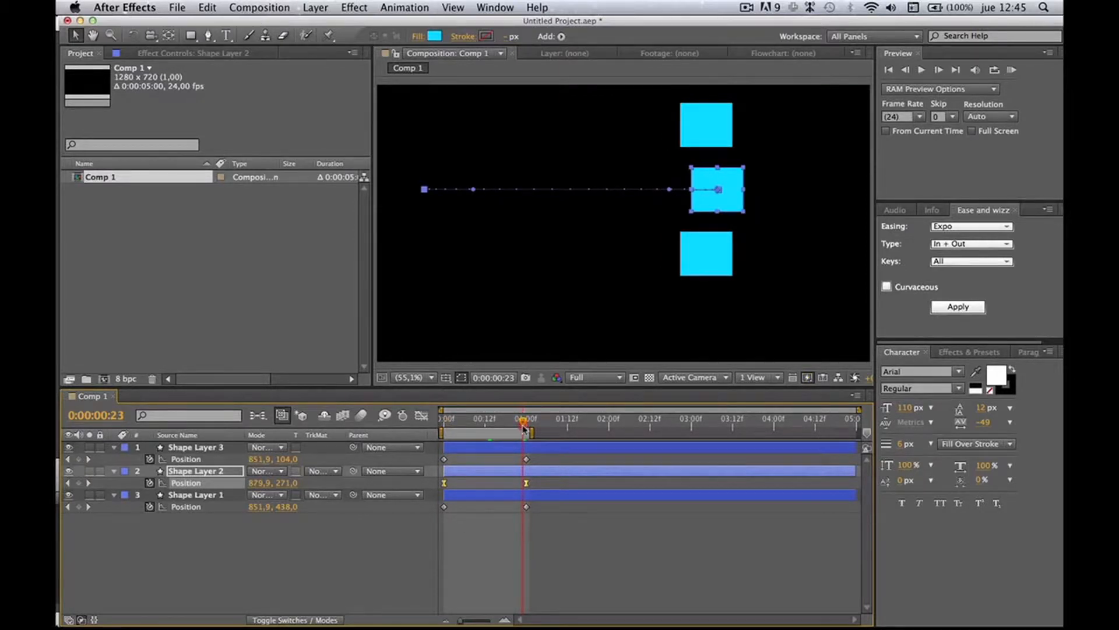
{"action": "mouse_move", "coordinate": [524, 427]}
{"action": "left_mouse_down"}
{"action": "mouse_move", "coordinate": [501, 429]}
{"action": "mouse_move", "coordinate": [512, 429]}
{"action": "left_mouse_up"}
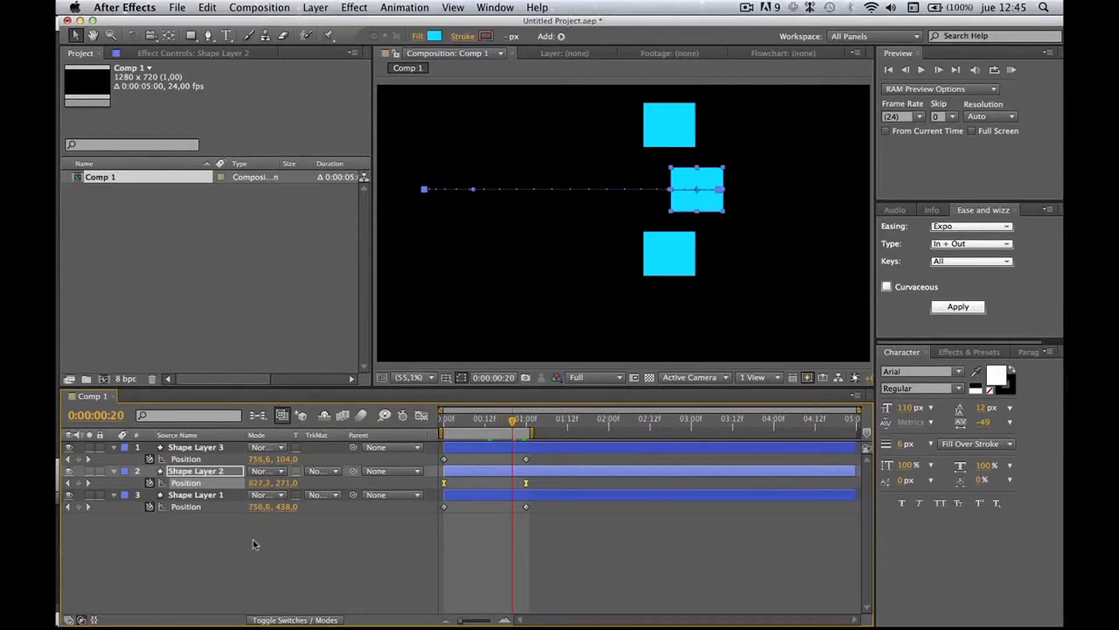
- Try an extra Position keyframe on Shape Layer 1 at 0:00:00:20, shift it earlier in time, and delete it
{"action": "left_click", "coordinate": [78, 506]}
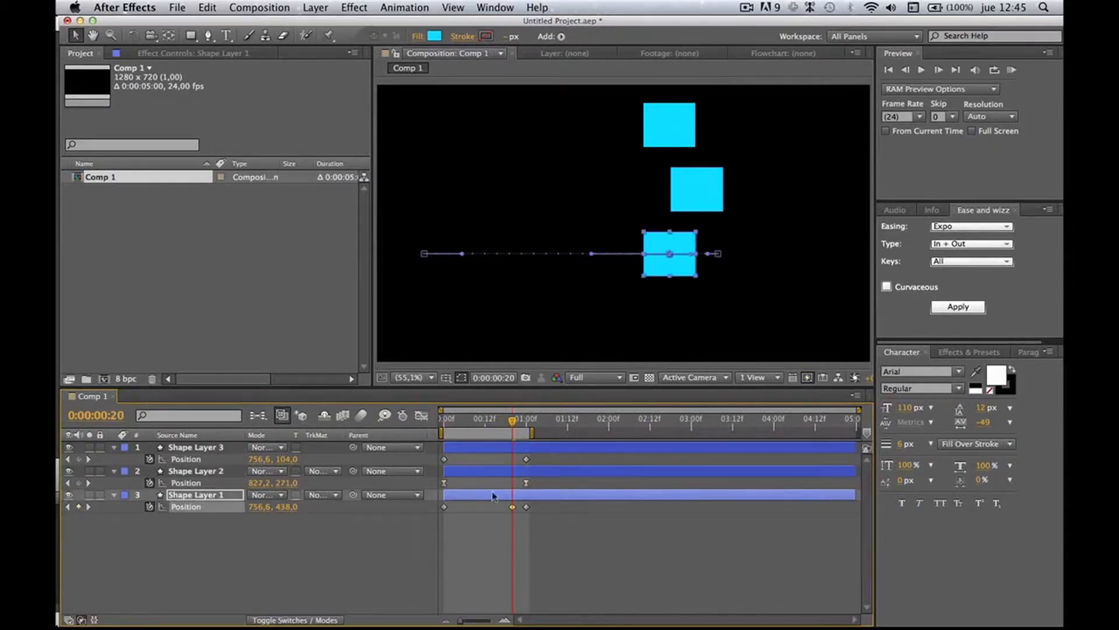
{"action": "left_click_drag", "start_coordinate": [513, 508], "coordinate": [495, 507]}
{"action": "mouse_move", "coordinate": [513, 421]}
{"action": "left_mouse_down"}
{"action": "mouse_move", "coordinate": [459, 424]}
{"action": "mouse_move", "coordinate": [525, 421]}
{"action": "left_mouse_up"}
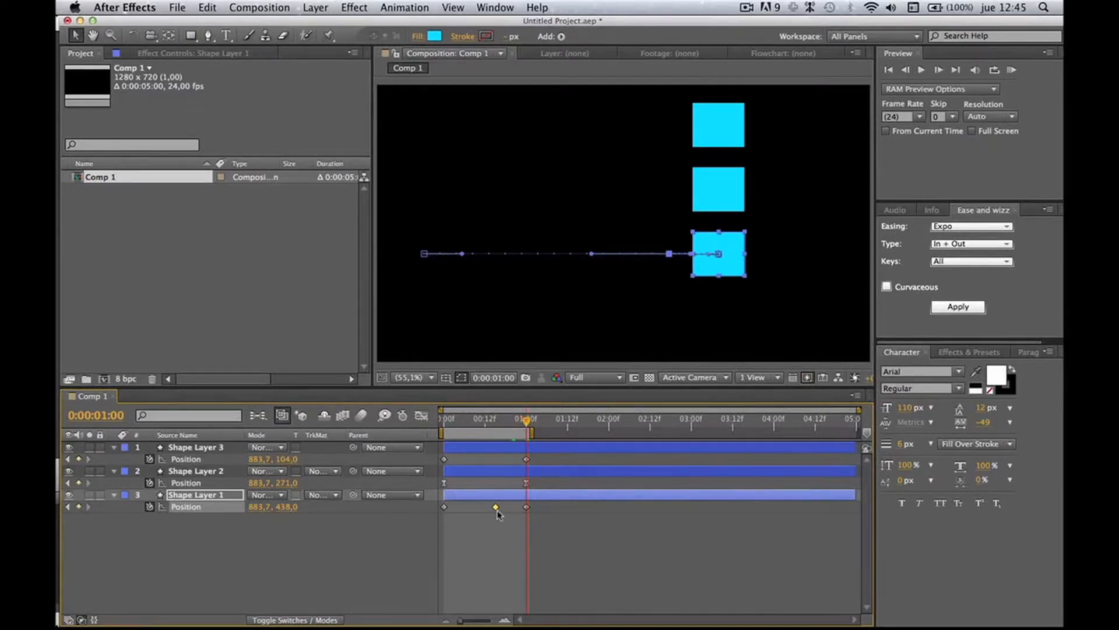
{"action": "key", "text": "Delete"}
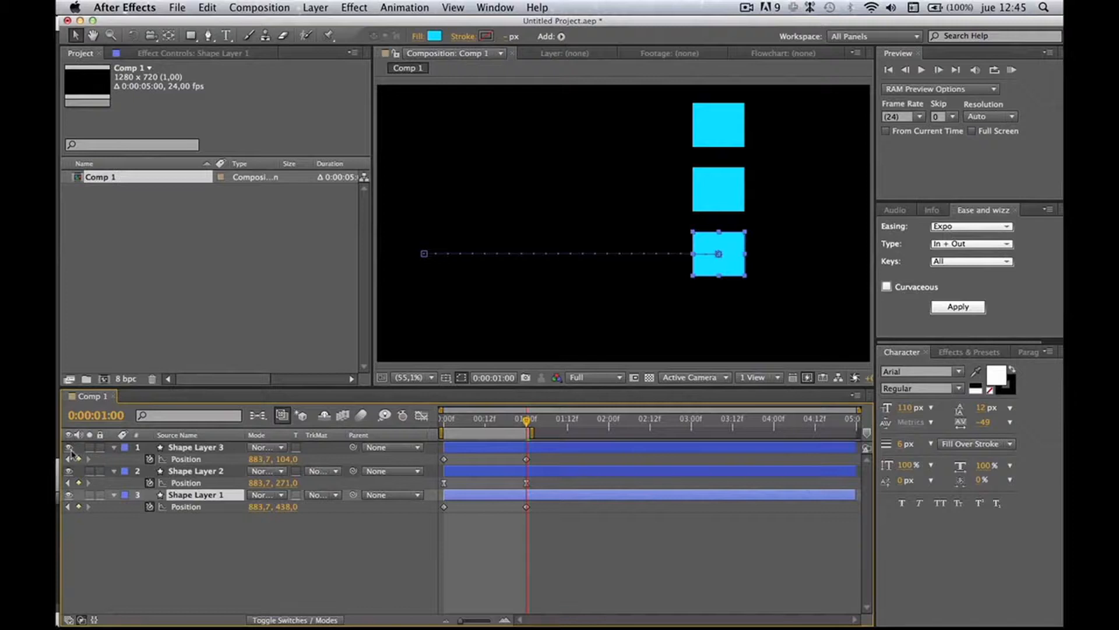
- Show Shape Layer 1's Position curve in the Graph Editor and separate its dimensions into X and Y Position
{"action": "left_click", "coordinate": [265, 527]}
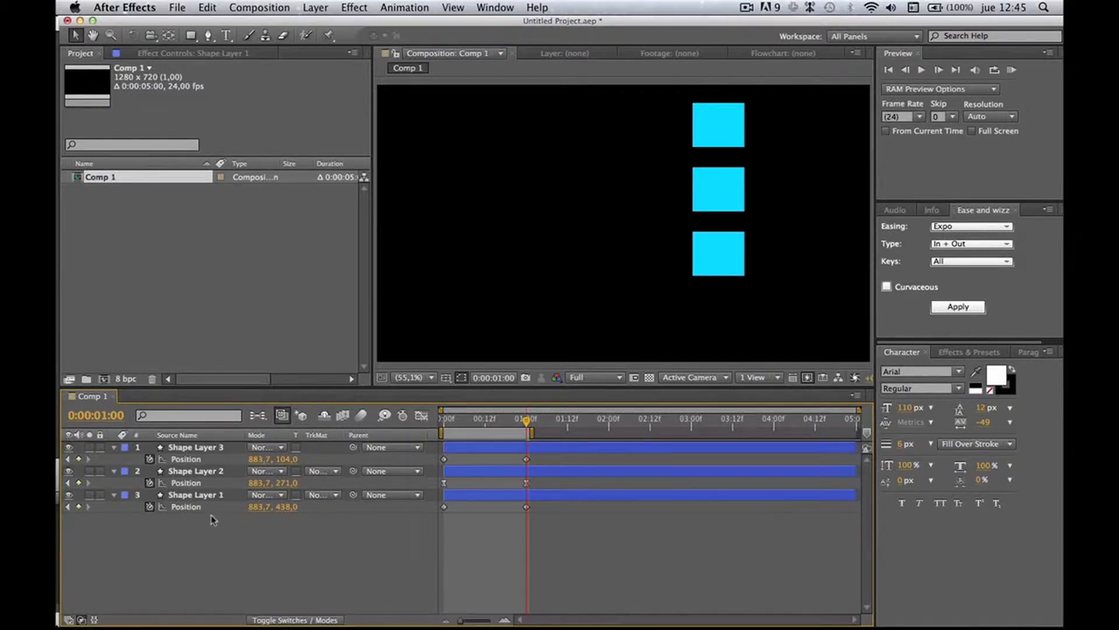
{"action": "left_click", "coordinate": [196, 507]}
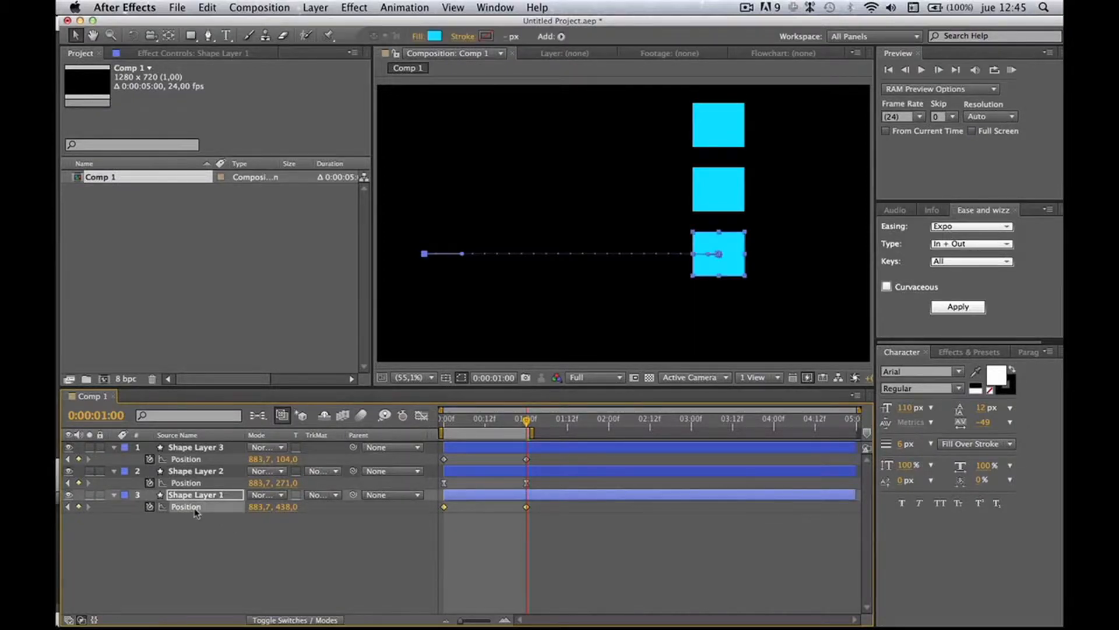
{"action": "left_click", "coordinate": [421, 415]}
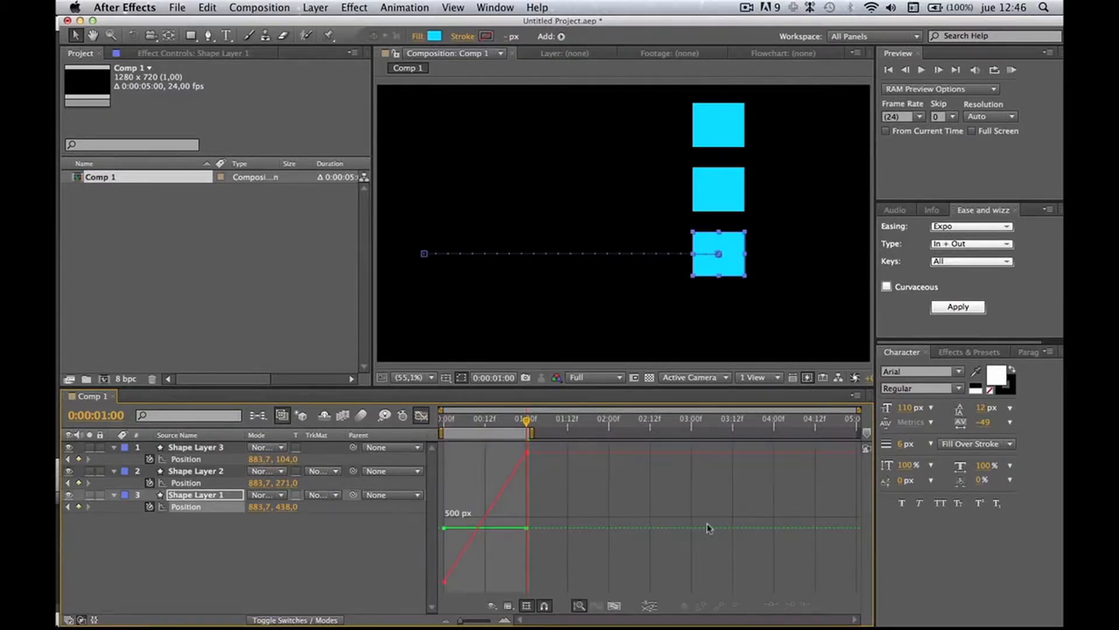
{"action": "mouse_move", "coordinate": [509, 421]}
{"action": "left_mouse_down"}
{"action": "mouse_move", "coordinate": [445, 421]}
{"action": "mouse_move", "coordinate": [530, 418]}
{"action": "mouse_move", "coordinate": [445, 419]}
{"action": "mouse_move", "coordinate": [524, 418]}
{"action": "left_mouse_up"}
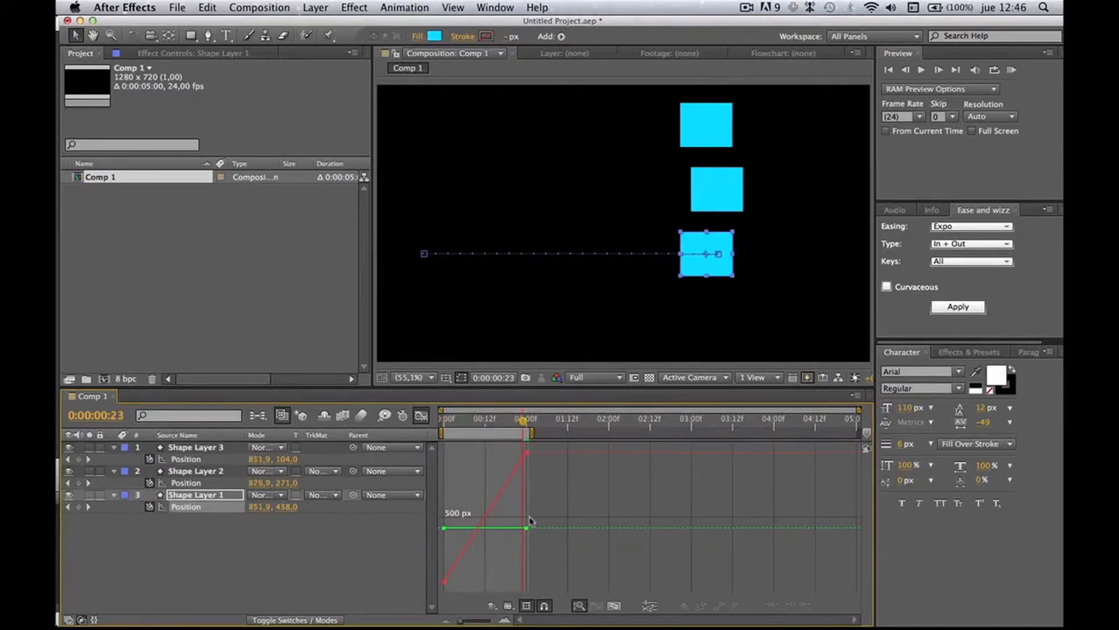
{"action": "mouse_move", "coordinate": [528, 529]}
{"action": "mouse_move", "coordinate": [506, 421]}
{"action": "left_mouse_down"}
{"action": "mouse_move", "coordinate": [438, 421]}
{"action": "mouse_move", "coordinate": [536, 420]}
{"action": "mouse_move", "coordinate": [453, 420]}
{"action": "mouse_move", "coordinate": [494, 427]}
{"action": "left_mouse_up"}
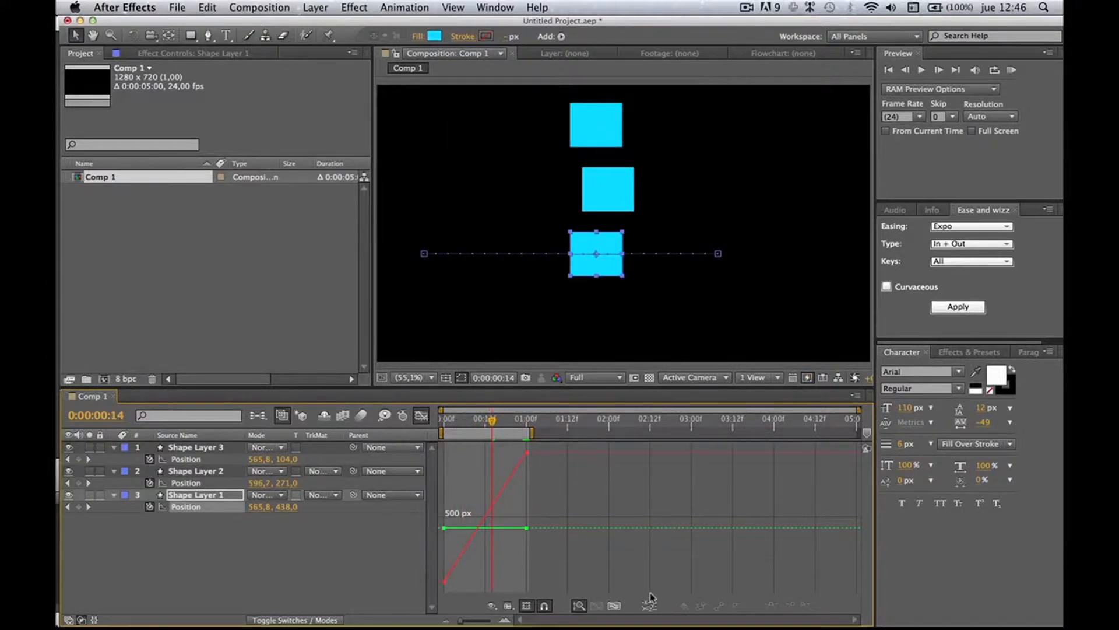
{"action": "mouse_move", "coordinate": [488, 425]}
{"action": "left_mouse_down"}
{"action": "mouse_move", "coordinate": [446, 420]}
{"action": "mouse_move", "coordinate": [503, 420]}
{"action": "left_mouse_up"}
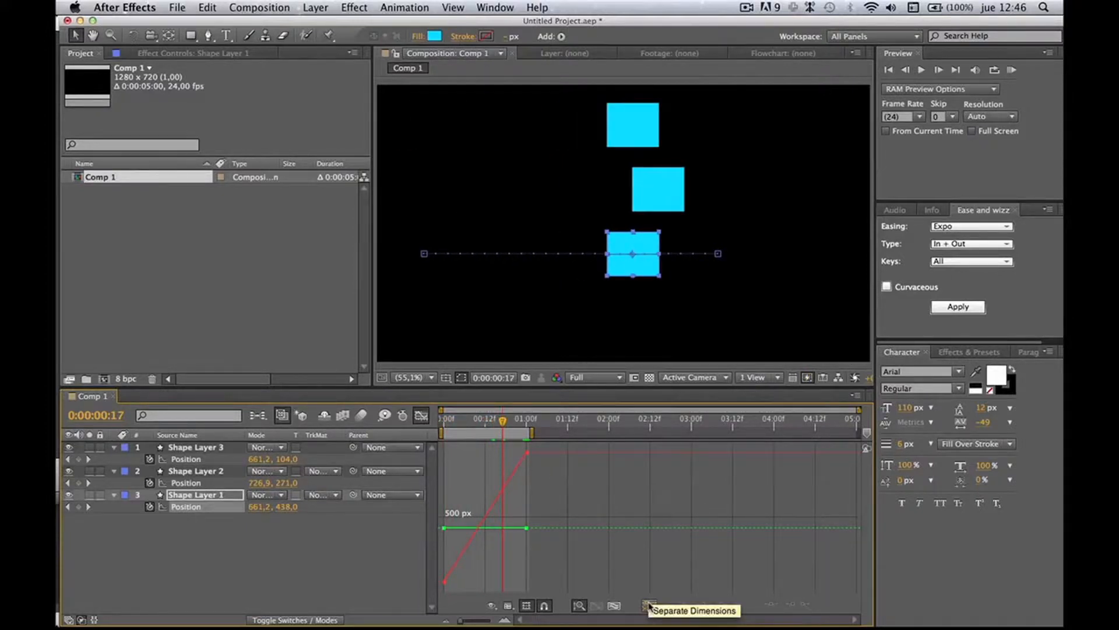
{"action": "left_click", "coordinate": [649, 606]}
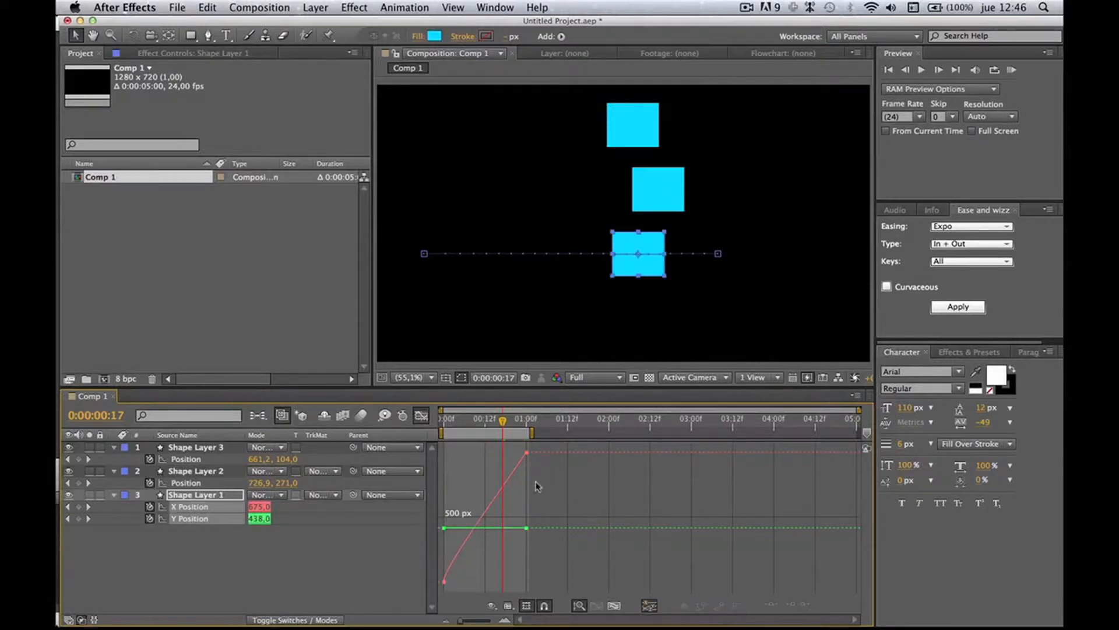
- Extend the handle of Shape Layer 1's X Position keyframe at 0:00:01:00 horizontally back to the start, and preview the decelerating motion
{"action": "mouse_move", "coordinate": [529, 457]}
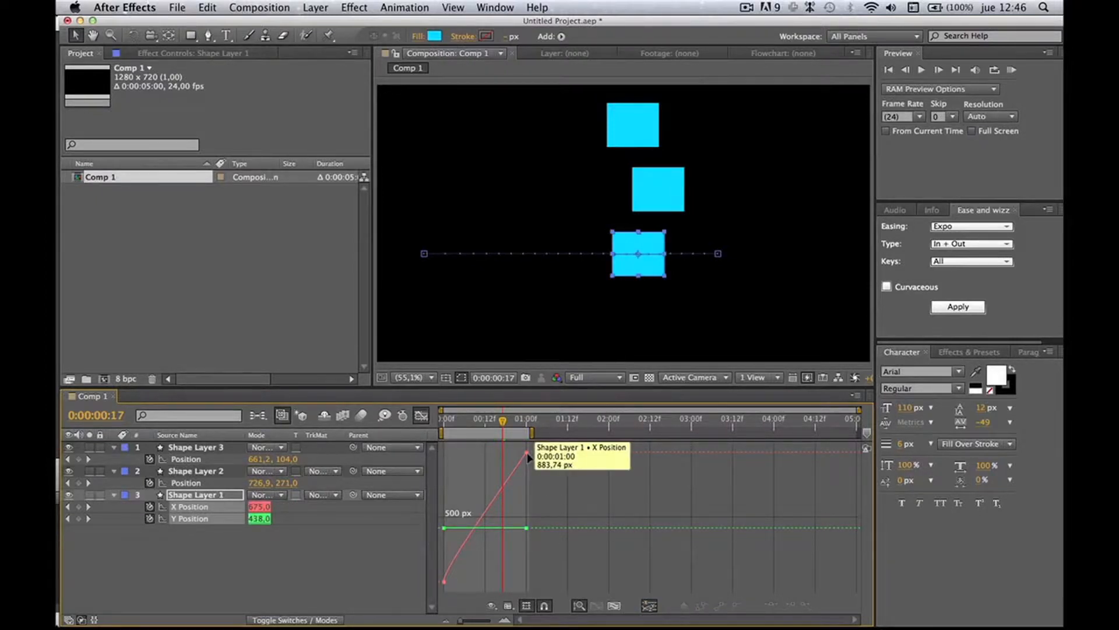
{"action": "left_click", "coordinate": [529, 457]}
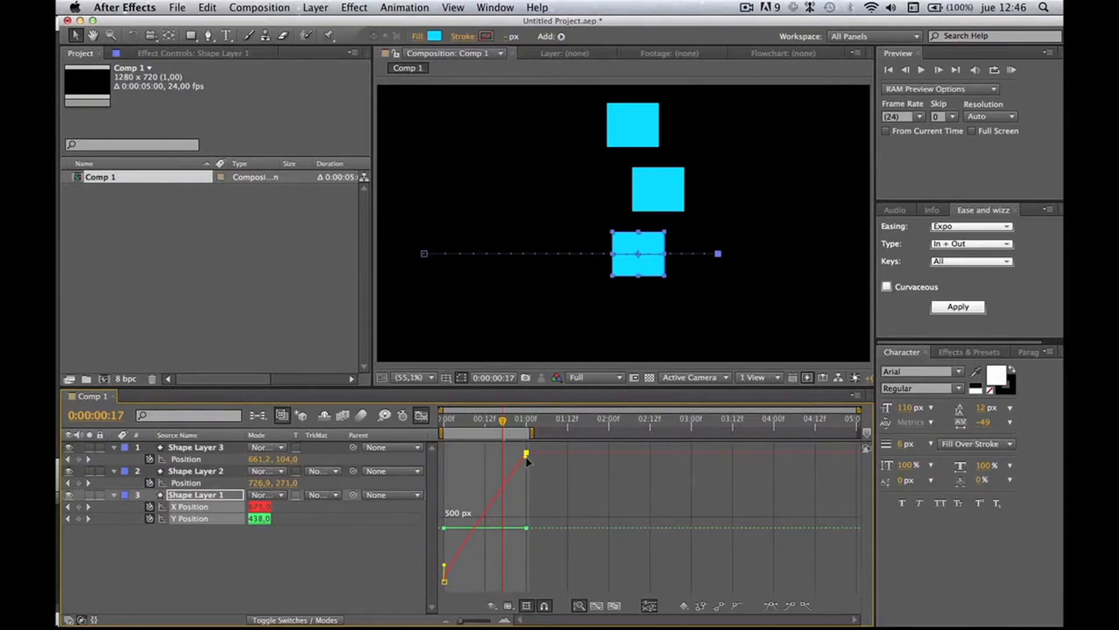
{"action": "left_click_drag", "start_coordinate": [528, 460], "coordinate": [427, 463]}
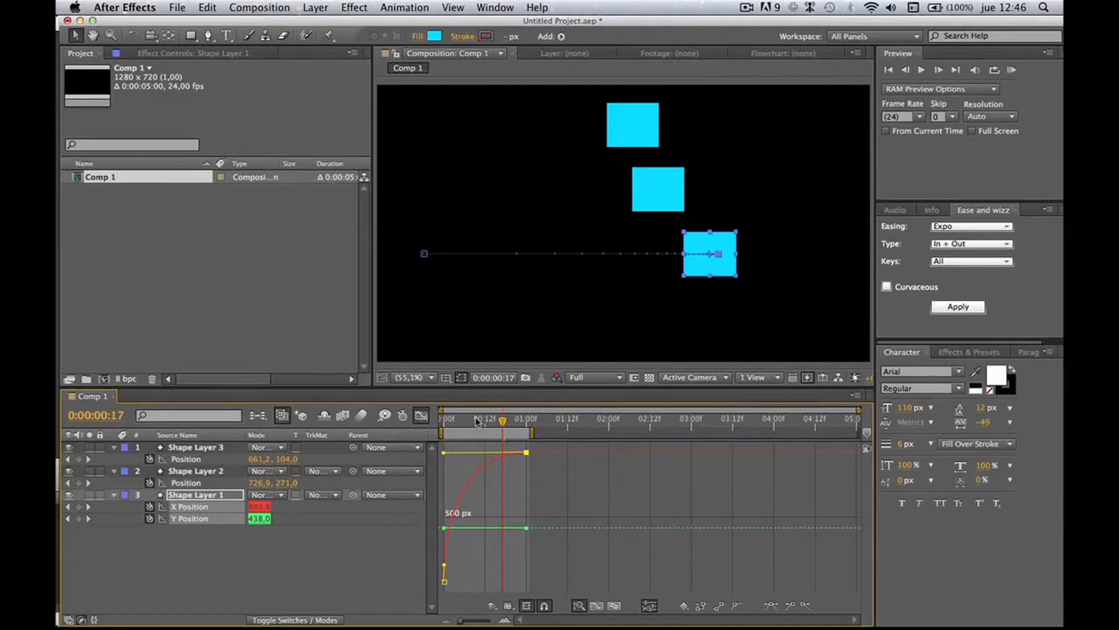
{"action": "left_click_drag", "start_coordinate": [477, 420], "coordinate": [417, 420]}
{"action": "key", "text": "space"}
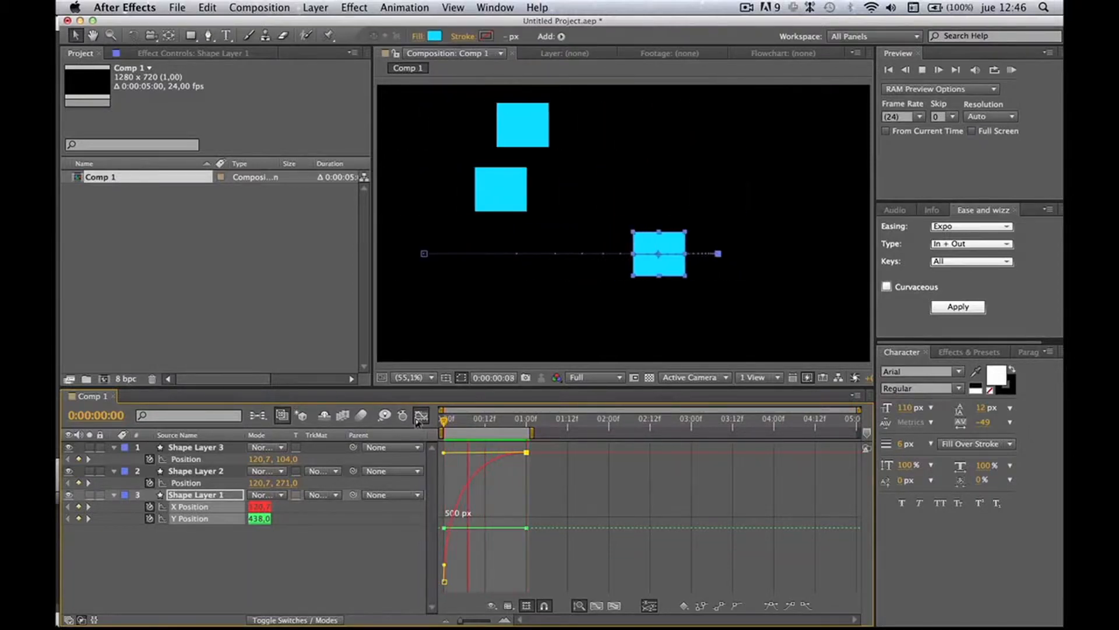
{"action": "key", "text": "space"}
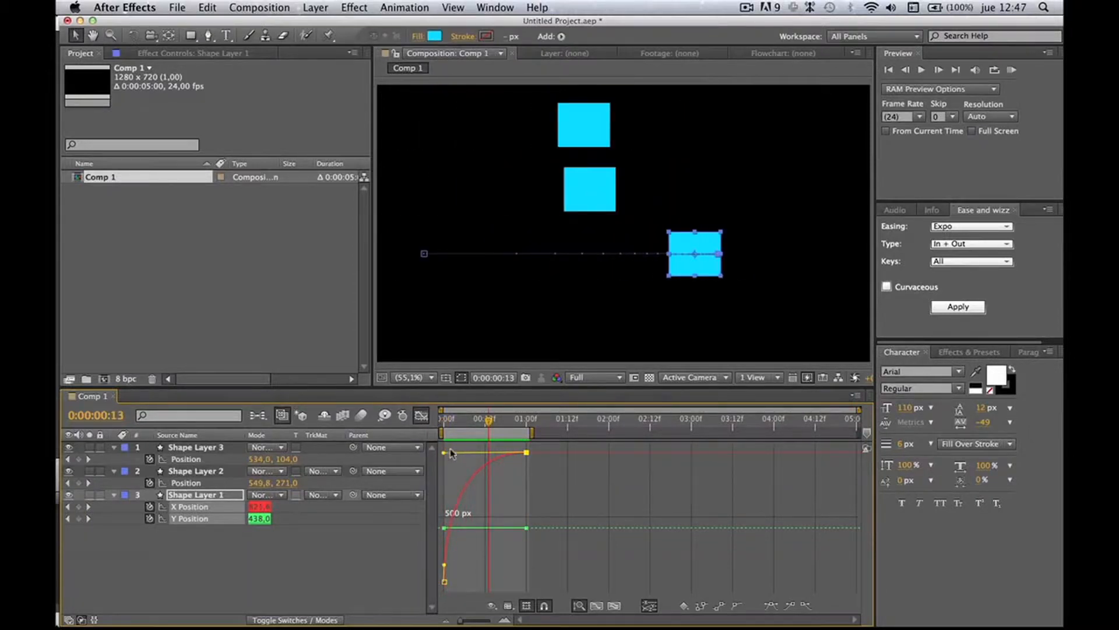
- Try swinging the end keyframe's X Position handle straight down so the bottom square accelerates towards the end, and preview it
{"action": "left_click_drag", "start_coordinate": [444, 454], "coordinate": [538, 579]}
{"action": "key", "text": "space"}
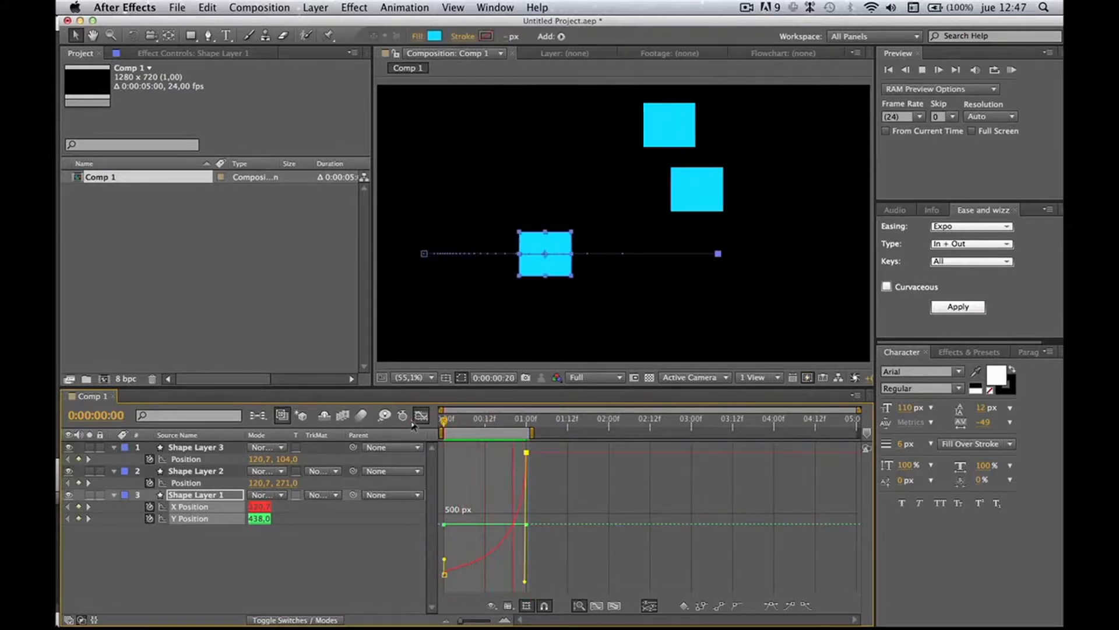
{"action": "key", "text": "space"}
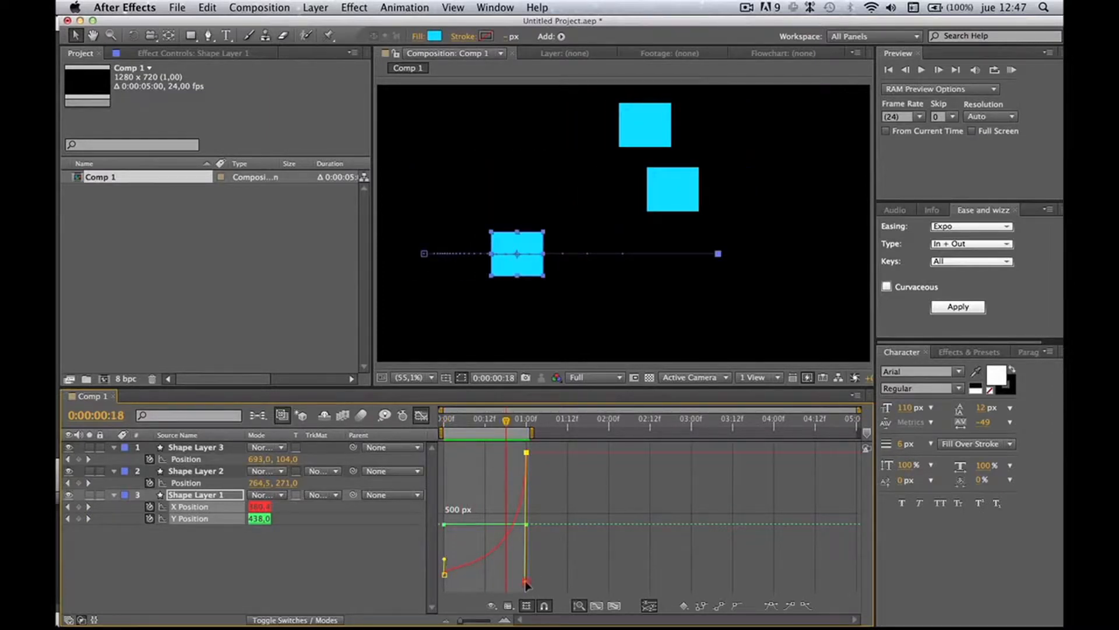
- Extend the end keyframe's X Position handle diagonally back to the start at about -500 px, and preview the motion from the beginning
{"action": "left_click_drag", "start_coordinate": [526, 583], "coordinate": [444, 581]}
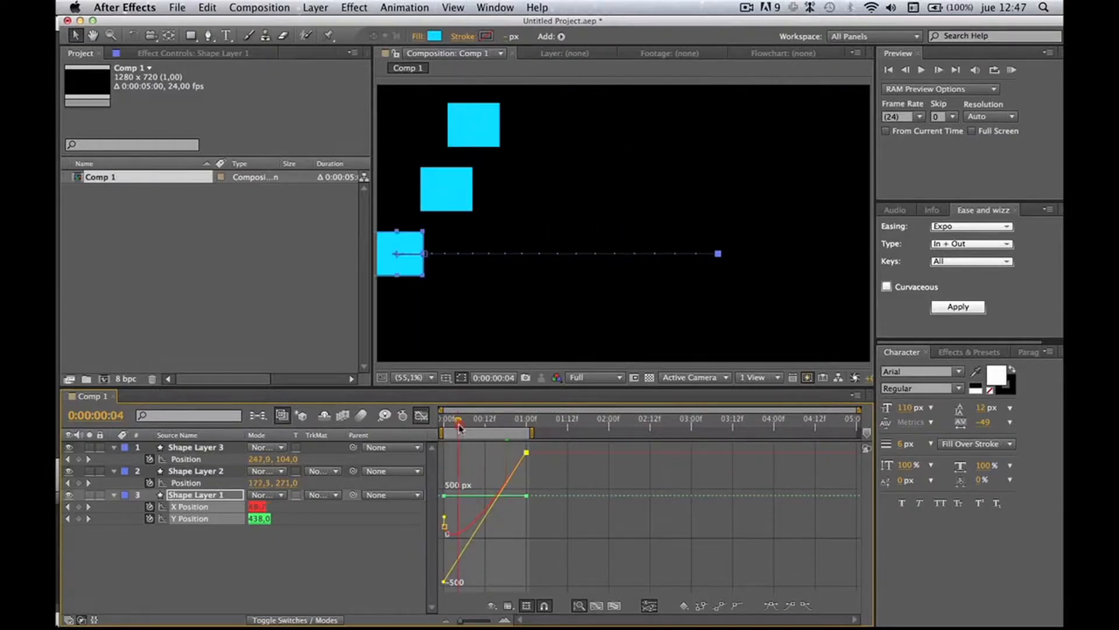
{"action": "key", "text": "Home"}
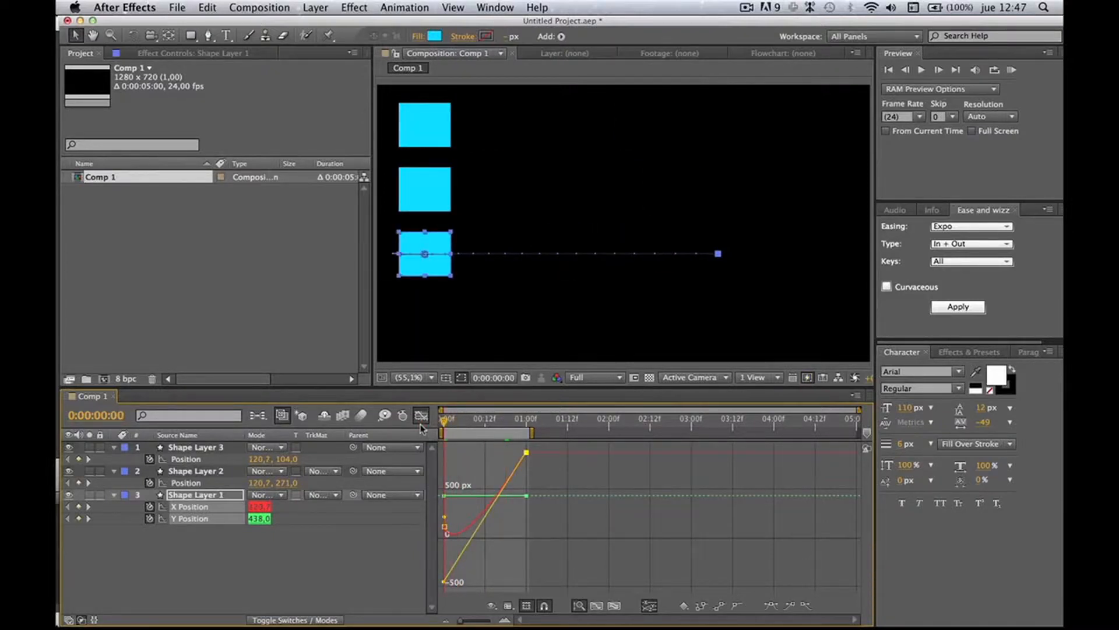
{"action": "key", "text": "space"}
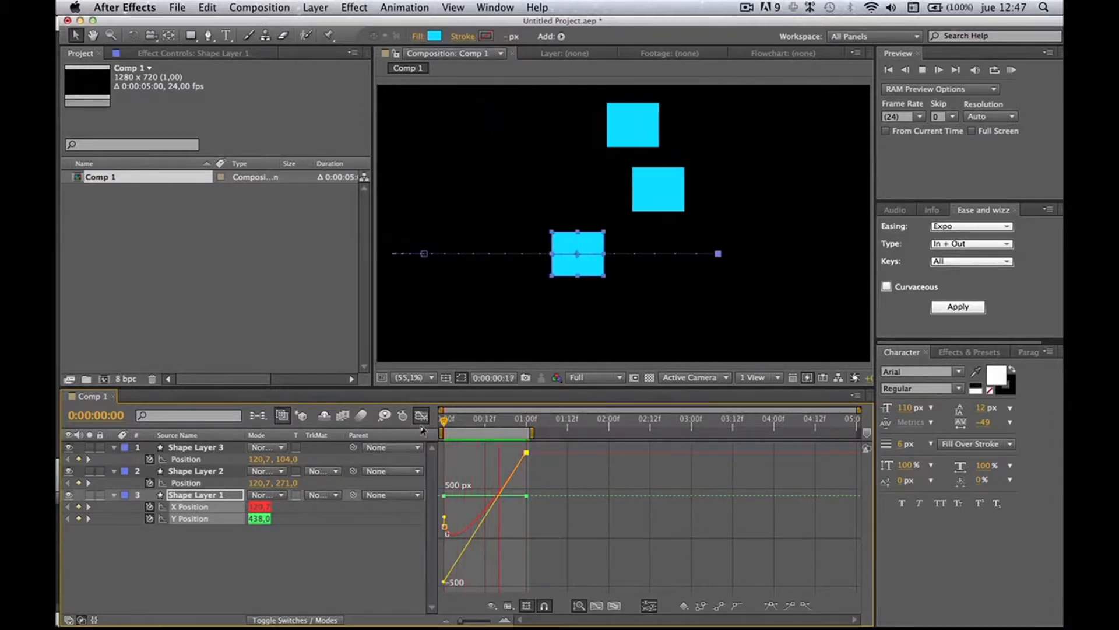
{"action": "key", "text": "space"}
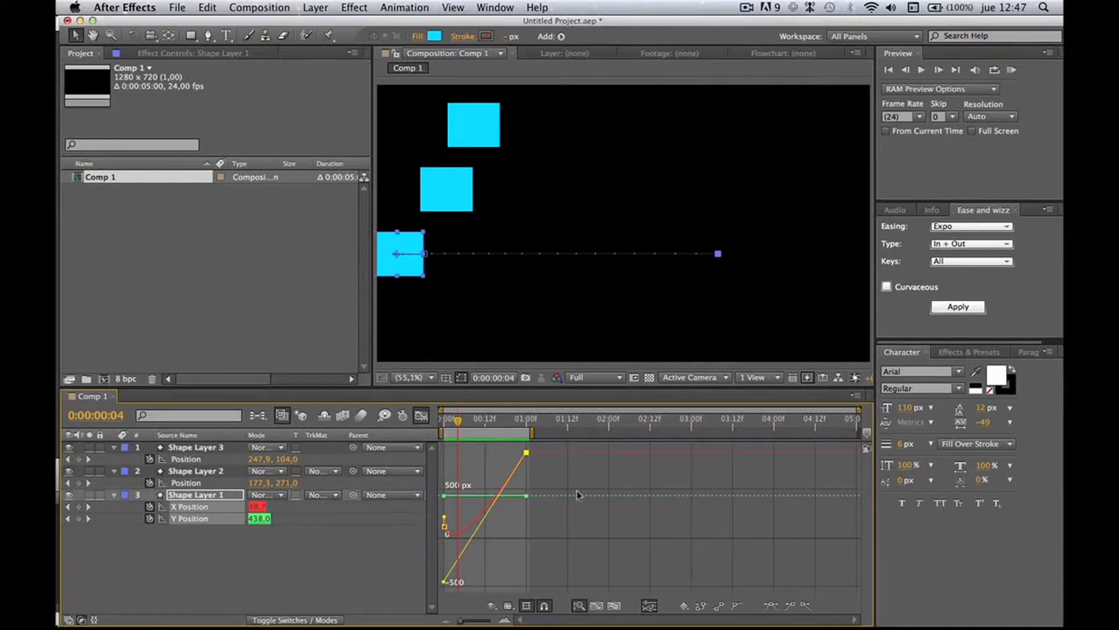
- Return from the Graph Editor to the layer bars and move the current time to 0:00:00:18
{"action": "left_click", "coordinate": [420, 416]}
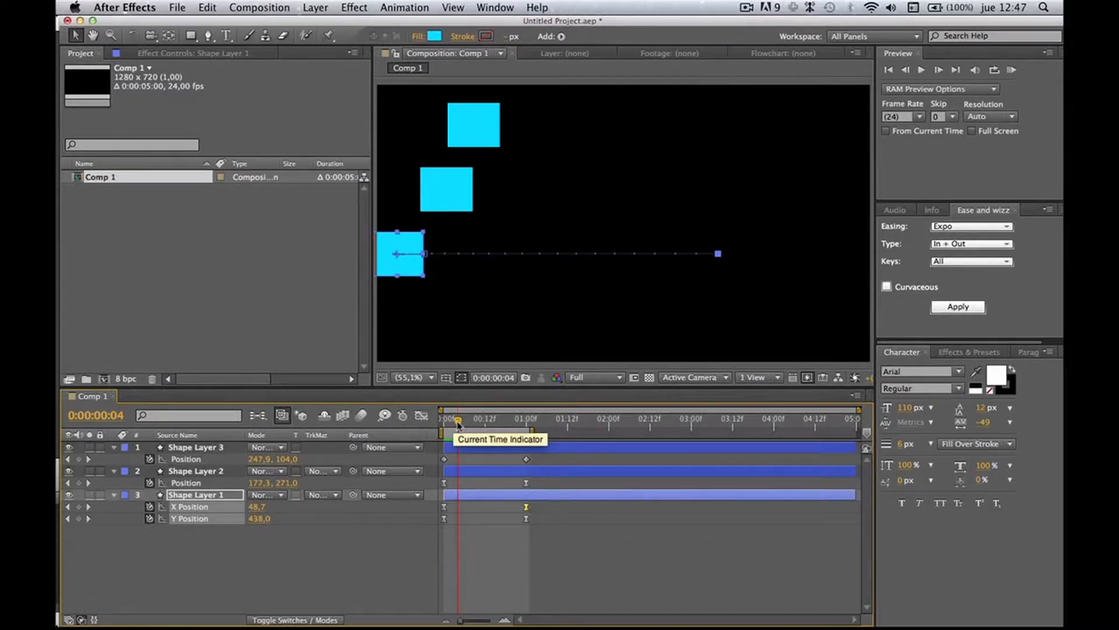
{"action": "left_click_drag", "start_coordinate": [458, 420], "coordinate": [506, 416]}
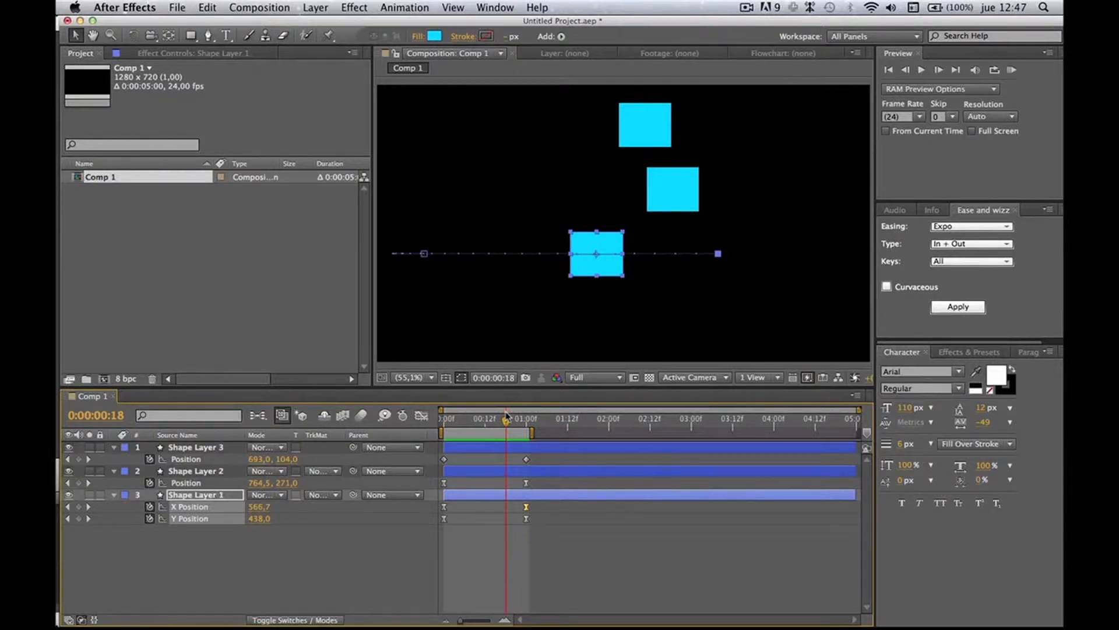
- Delete the bottom square (Shape Layer 1) and the top square (Shape Layer 3)
{"action": "left_click", "coordinate": [186, 495]}
{"action": "key", "text": "shift"}
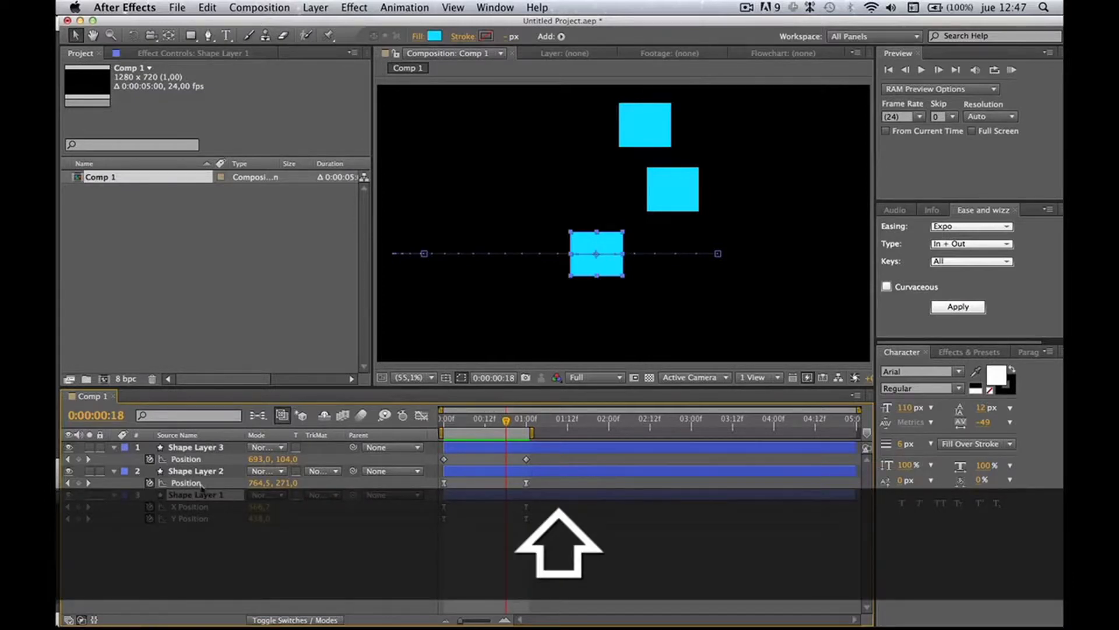
{"action": "key", "text": "Delete"}
{"action": "left_click", "coordinate": [210, 448]}
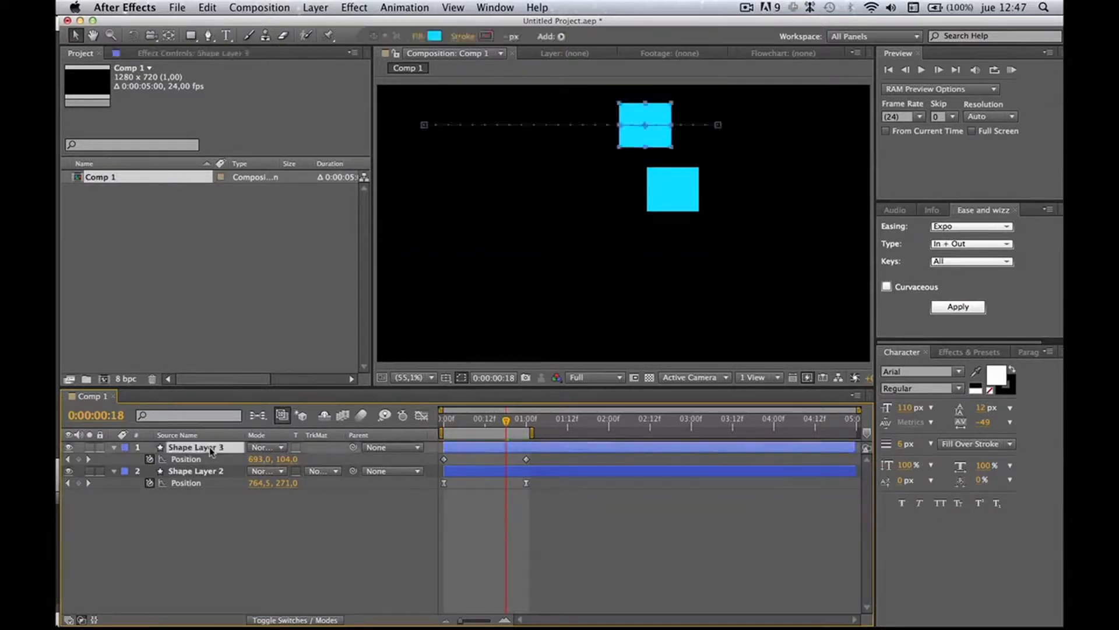
{"action": "key", "text": "Delete"}
- At 0:00:01:00, draw a tall, thin vertical rectangle on a new shape layer just beyond the square's right edge
{"action": "mouse_move", "coordinate": [506, 420]}
{"action": "left_mouse_down"}
{"action": "mouse_move", "coordinate": [446, 419]}
{"action": "mouse_move", "coordinate": [527, 420]}
{"action": "left_mouse_up"}
{"action": "left_click", "coordinate": [192, 36]}
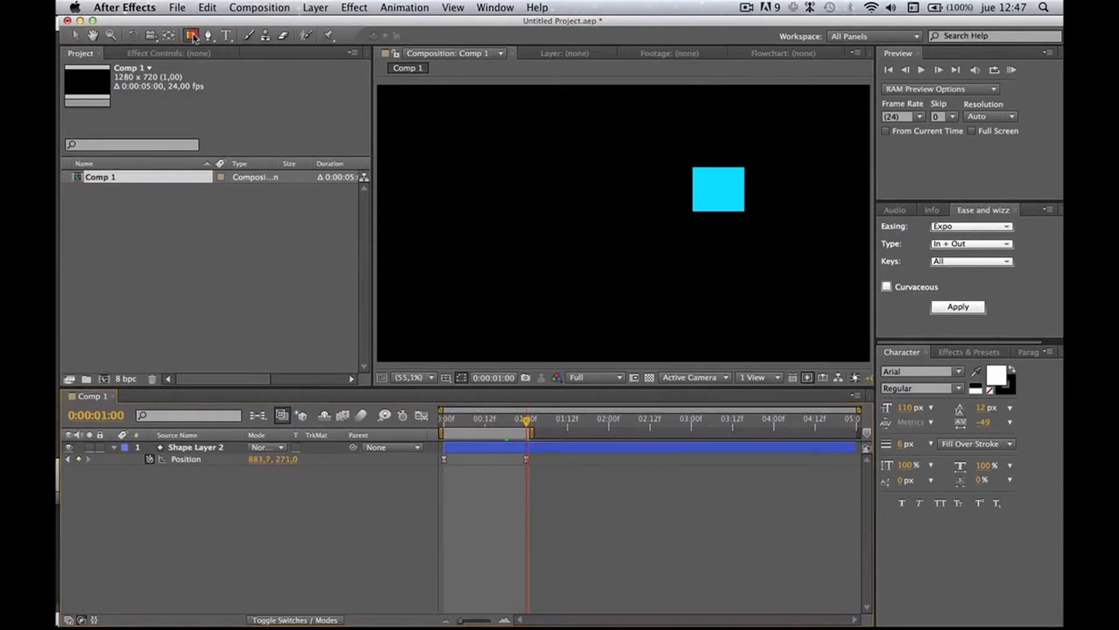
{"action": "left_click_drag", "start_coordinate": [193, 37], "coordinate": [232, 39]}
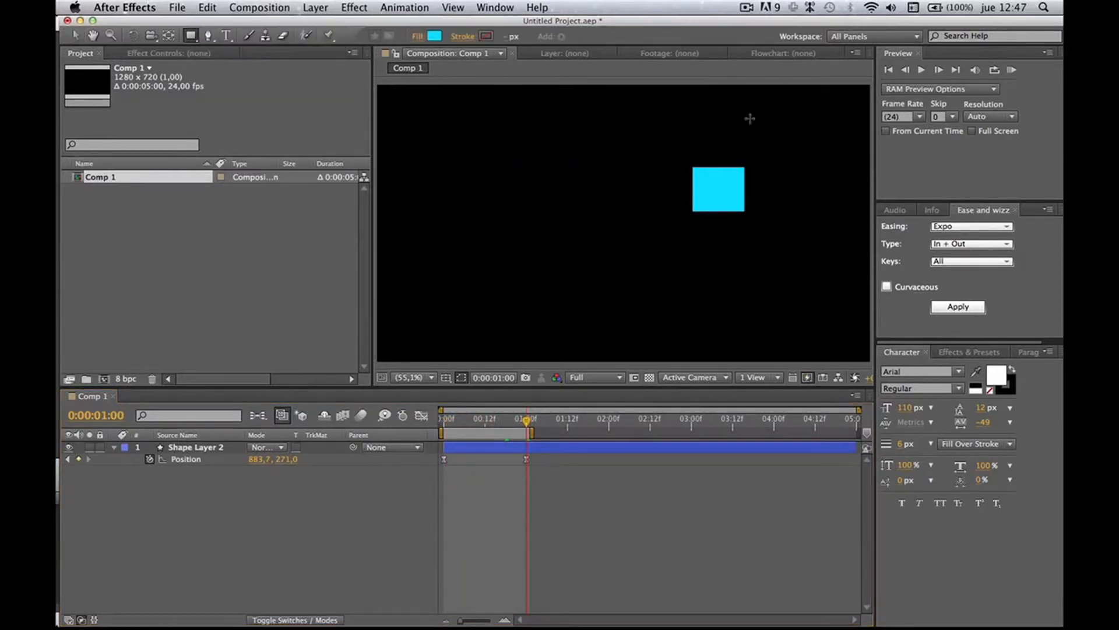
{"action": "mouse_move", "coordinate": [748, 107]}
{"action": "left_mouse_down"}
{"action": "mouse_move", "coordinate": [751, 343]}
{"action": "mouse_move", "coordinate": [755, 334]}
{"action": "left_mouse_up"}
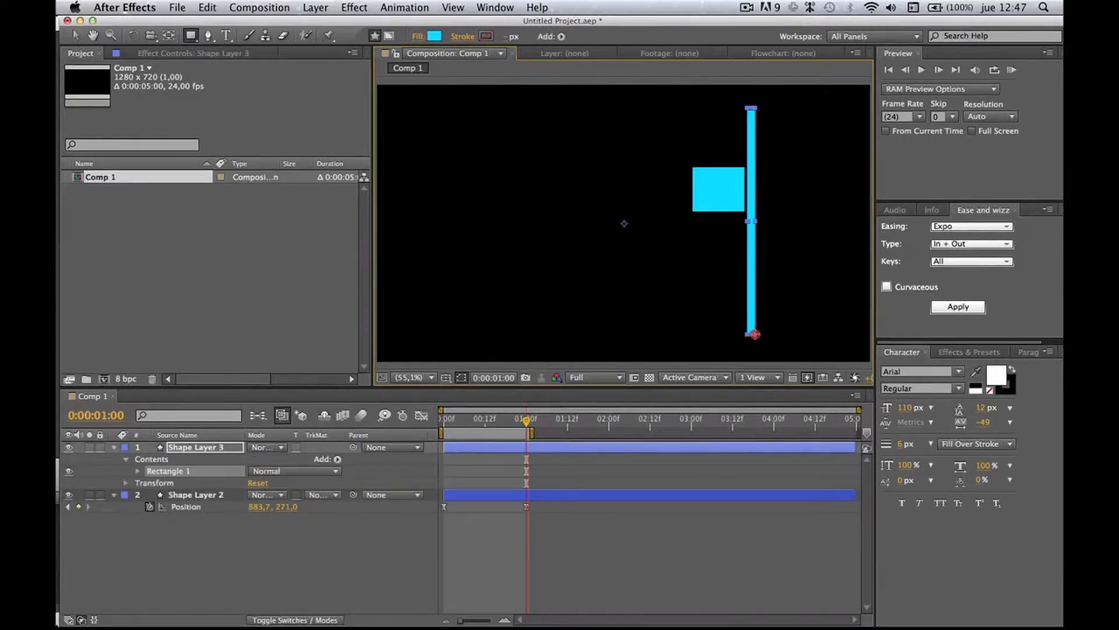
- Change the thin vertical rectangle's fill colour to red, FF0000
{"action": "left_click", "coordinate": [434, 37]}
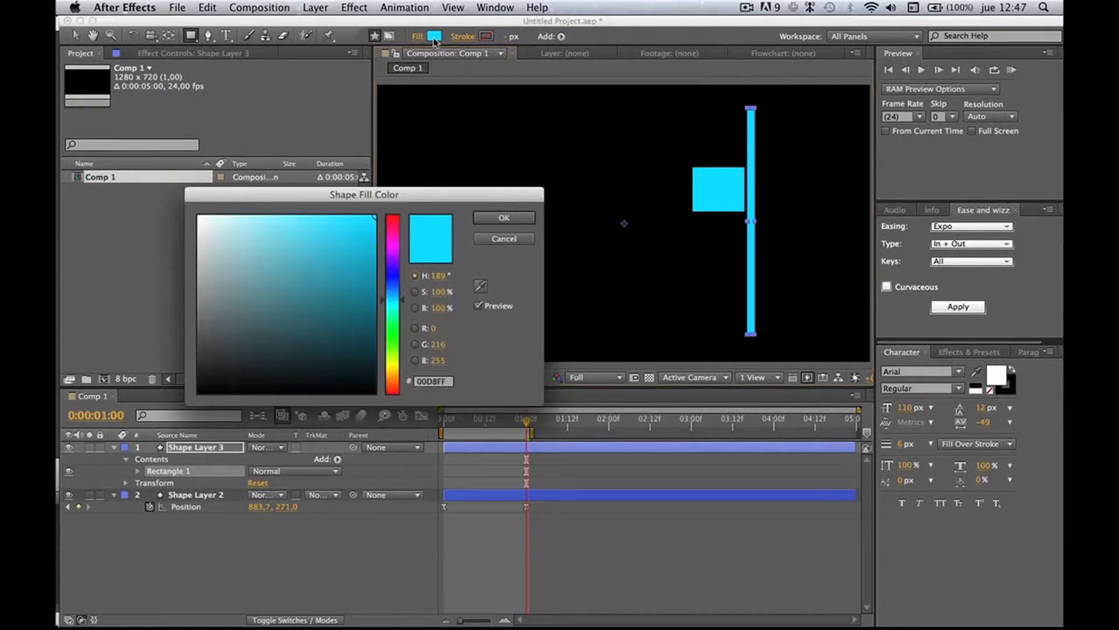
{"action": "left_click", "coordinate": [393, 217]}
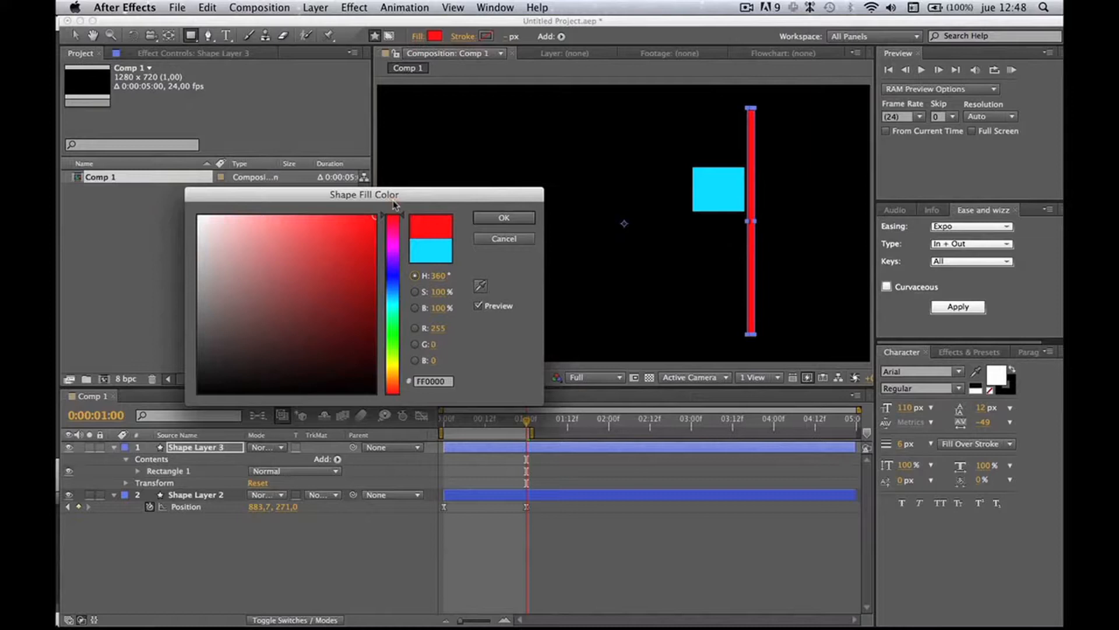
{"action": "left_click", "coordinate": [516, 217]}
- Place the red bar's layer below Shape Layer 2 and nudge the bar left until it meets the square's edge
{"action": "left_click", "coordinate": [191, 448]}
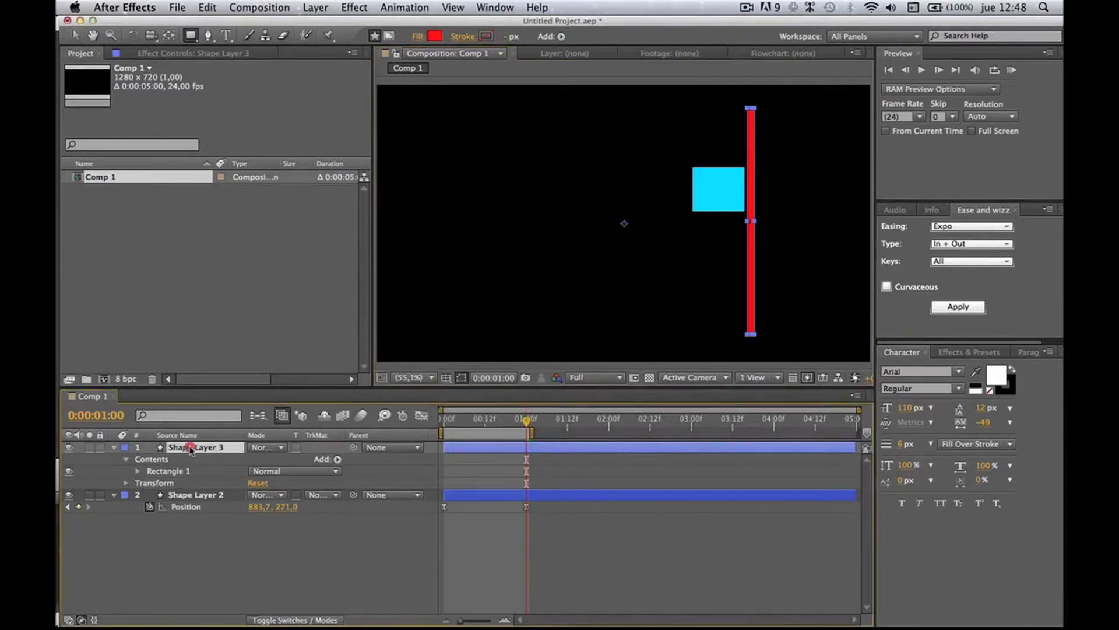
{"action": "left_click_drag", "start_coordinate": [191, 448], "coordinate": [196, 517]}
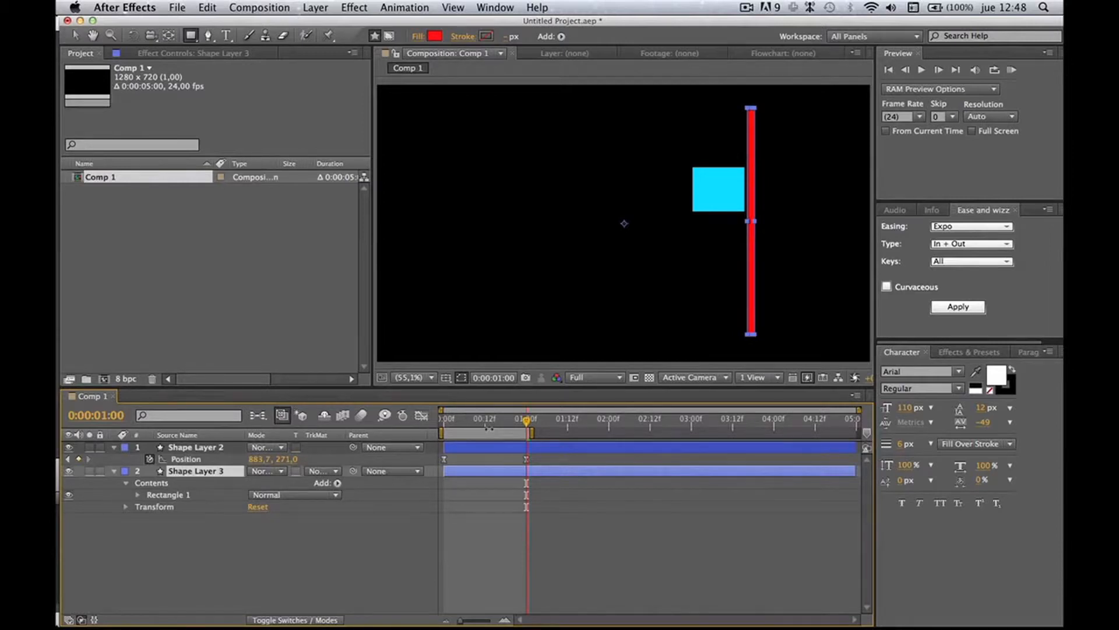
{"action": "left_click_drag", "start_coordinate": [498, 423], "coordinate": [526, 413]}
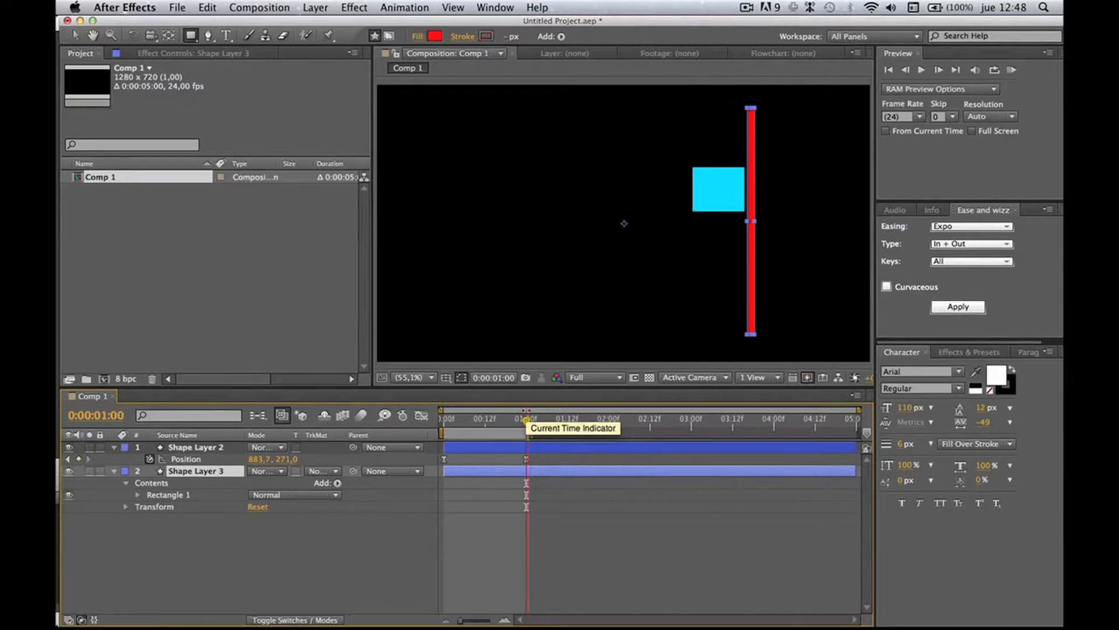
{"action": "key", "text": "Left"}
{"action": "key", "text": "Left"}
{"action": "key", "text": "Left"}
{"action": "key", "text": "Left"}
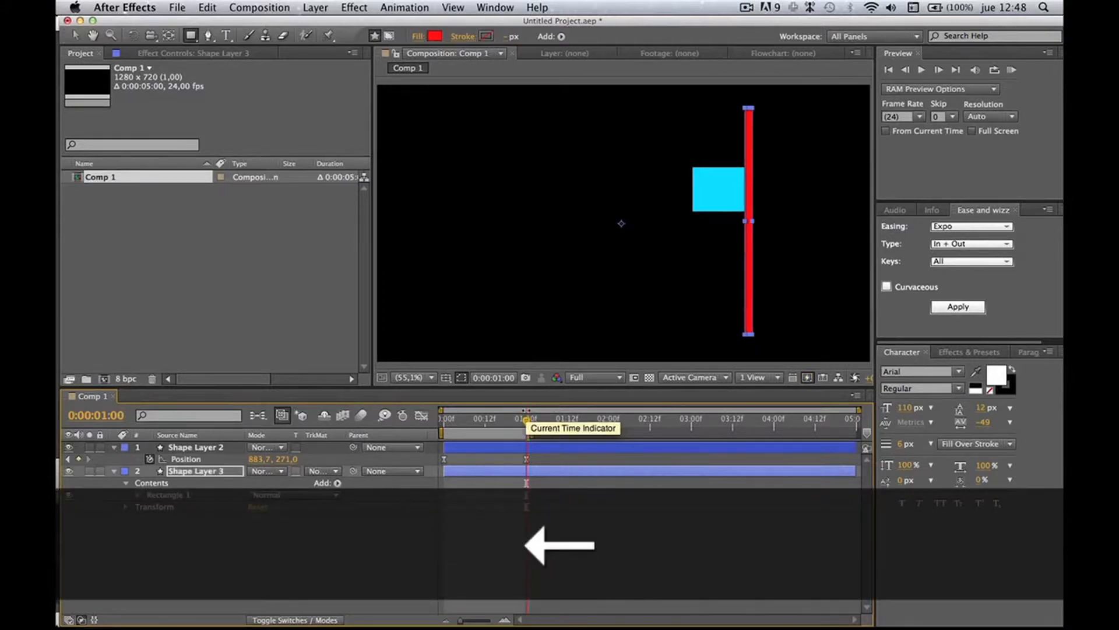
- Extend the work area's end to about 0:00:03:12 and add a Position keyframe for Shape Layer 2 at 0:00:01:02
{"action": "mouse_move", "coordinate": [526, 417]}
{"action": "left_mouse_down"}
{"action": "mouse_move", "coordinate": [470, 418]}
{"action": "mouse_move", "coordinate": [735, 429]}
{"action": "left_mouse_up"}
{"action": "left_click_drag", "start_coordinate": [540, 420], "coordinate": [527, 420]}
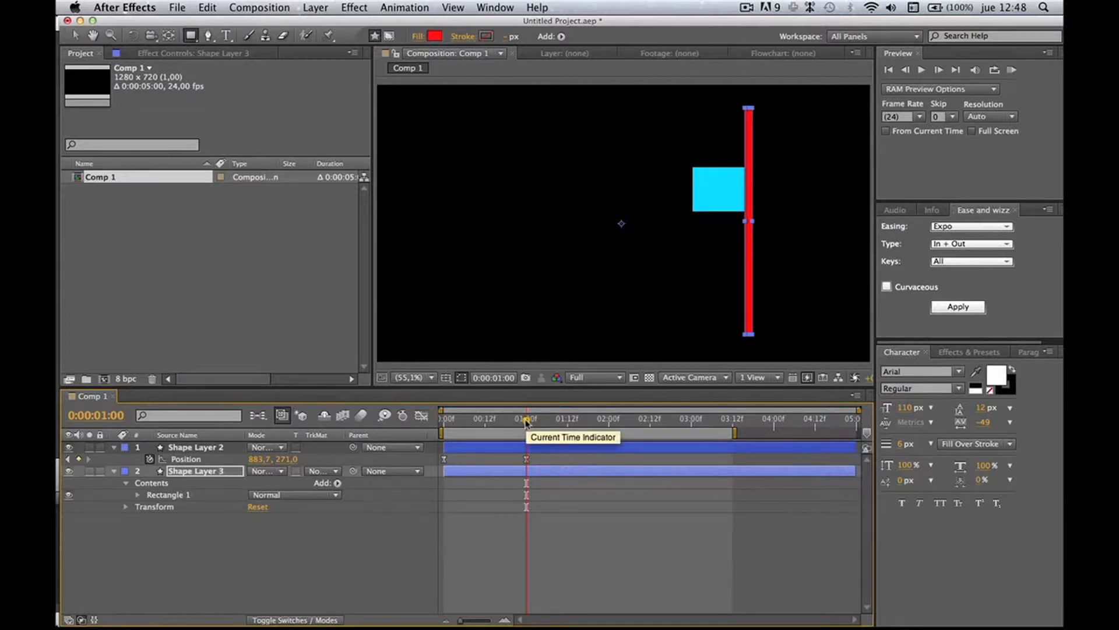
{"action": "key", "text": "super+Right"}
{"action": "key", "text": "super+Right"}
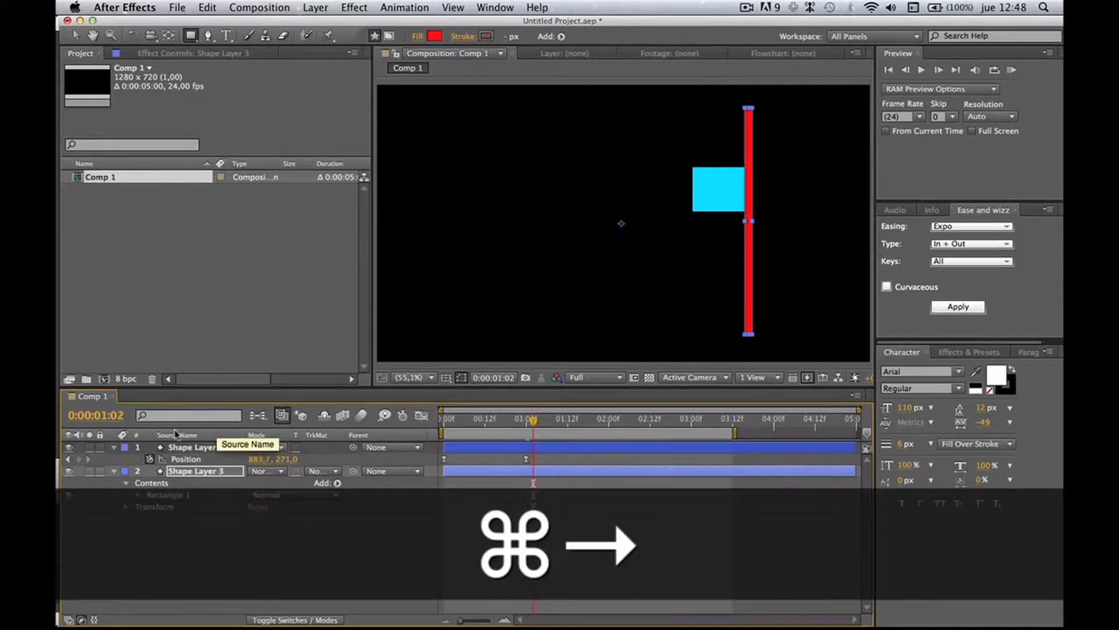
{"action": "left_click", "coordinate": [78, 460]}
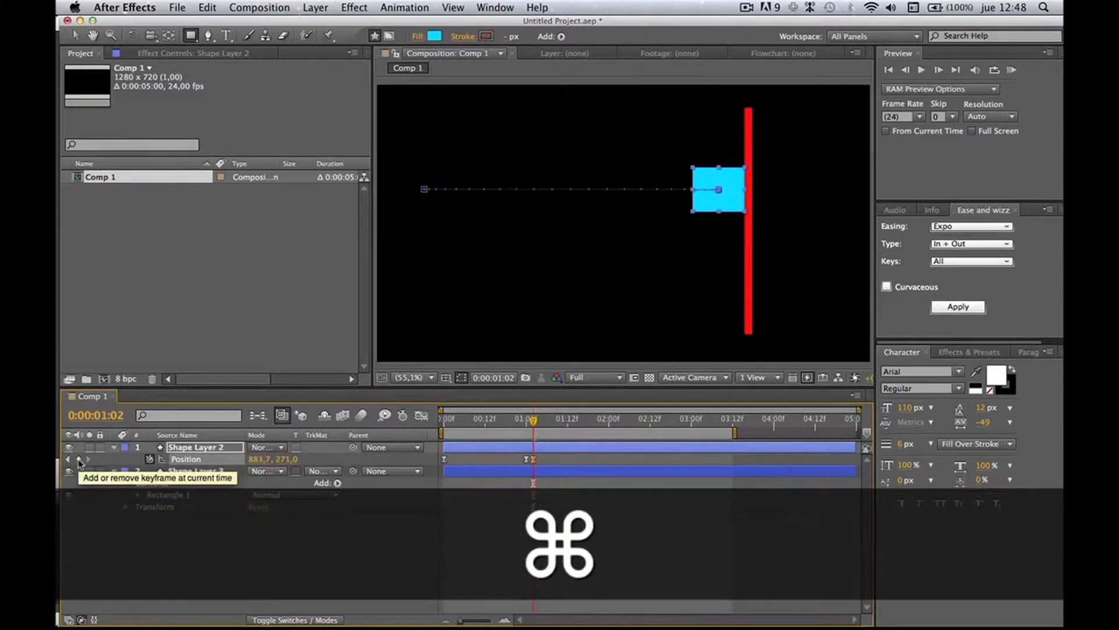
- Add further Position keyframes for Shape Layer 2 every three frames, at 0:00:01:05, 0:00:01:08 and 0:00:01:11
{"action": "key", "text": "super+Right"}
{"action": "key", "text": "super+Right"}
{"action": "key", "text": "super+Right"}
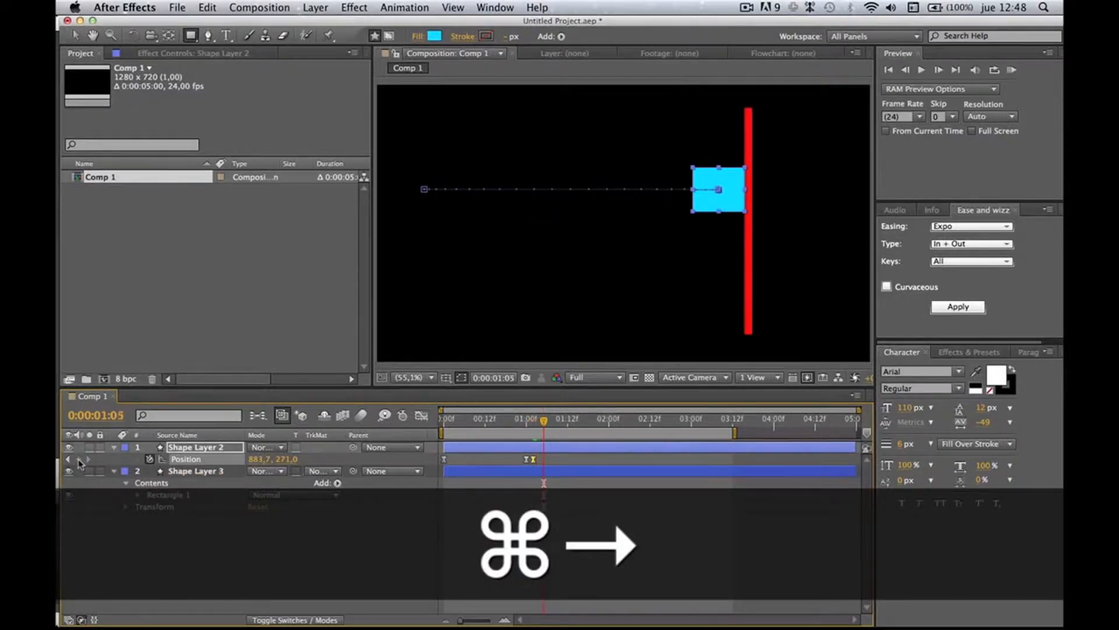
{"action": "key", "text": "super+Right"}
{"action": "key", "text": "super+Right"}
{"action": "key", "text": "super+Right"}
{"action": "key", "text": "super+Right"}
{"action": "key", "text": "super+Right"}
{"action": "key", "text": "super+Right"}
- At 0:00:01:02, set the square's horizontal Position to 868.7 so it rebounds from the red bar
{"action": "left_click", "coordinate": [535, 421]}
{"action": "left_click_drag", "start_coordinate": [535, 426], "coordinate": [533, 425]}
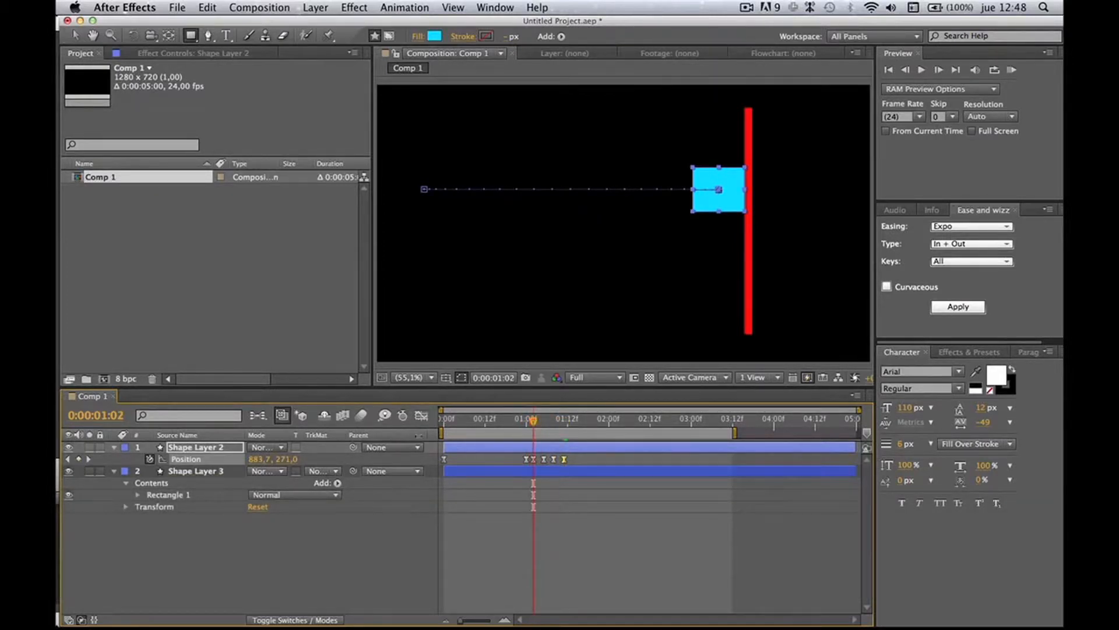
{"action": "left_click", "coordinate": [255, 459]}
{"action": "left_click_drag", "start_coordinate": [255, 459], "coordinate": [243, 460]}
- At 0:00:01:08, set the square's horizontal Position to 863.7 for the second rebound
{"action": "key", "text": "super+Right"}
{"action": "key", "text": "super+Right"}
{"action": "key", "text": "super+Right"}
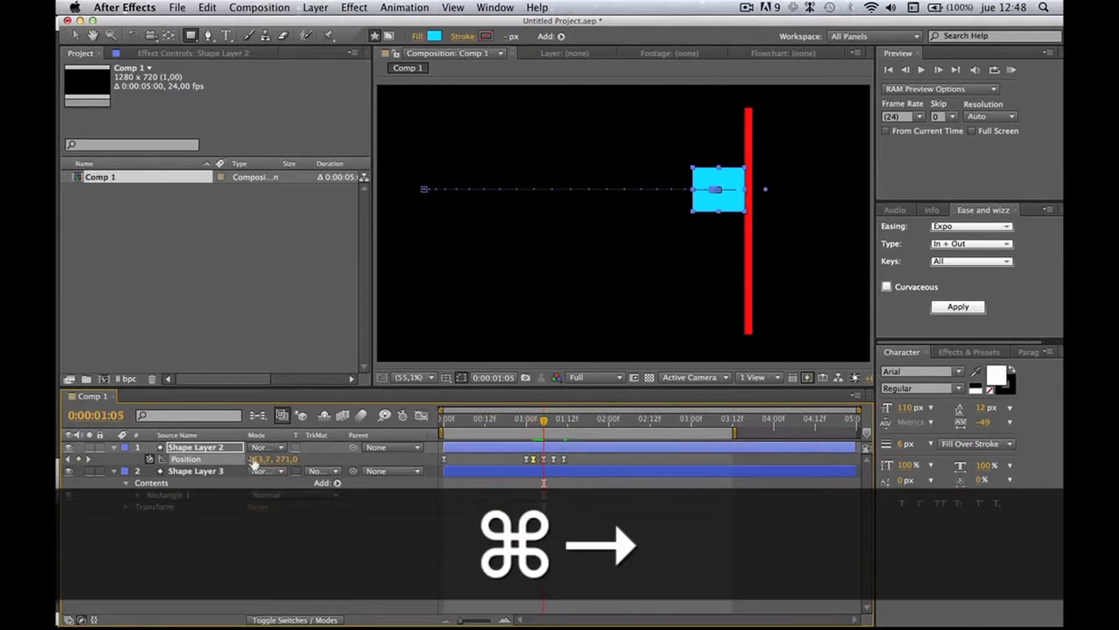
{"action": "left_click", "coordinate": [255, 459]}
{"action": "left_click", "coordinate": [376, 511]}
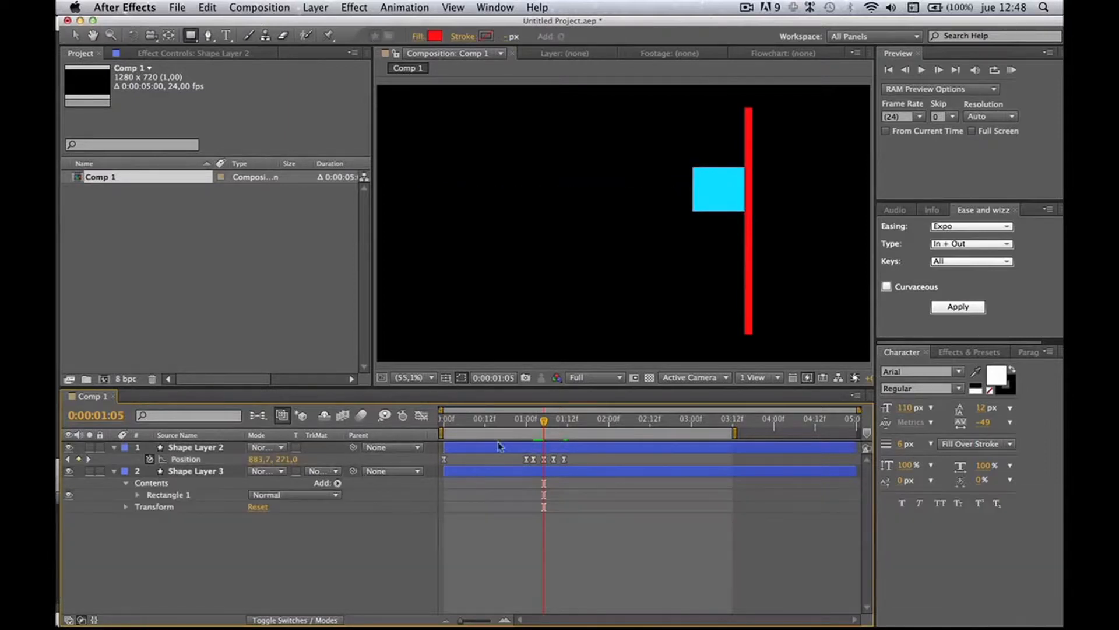
{"action": "key", "text": "super+Right"}
{"action": "key", "text": "super+Right"}
{"action": "key", "text": "super+Right"}
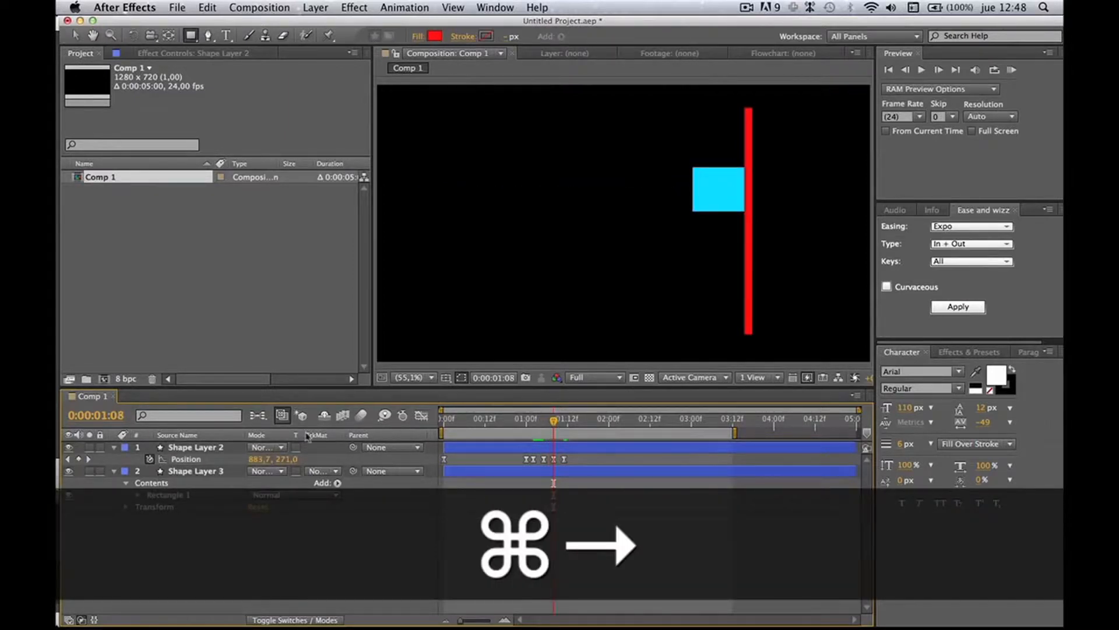
{"action": "left_click_drag", "start_coordinate": [258, 464], "coordinate": [243, 459]}
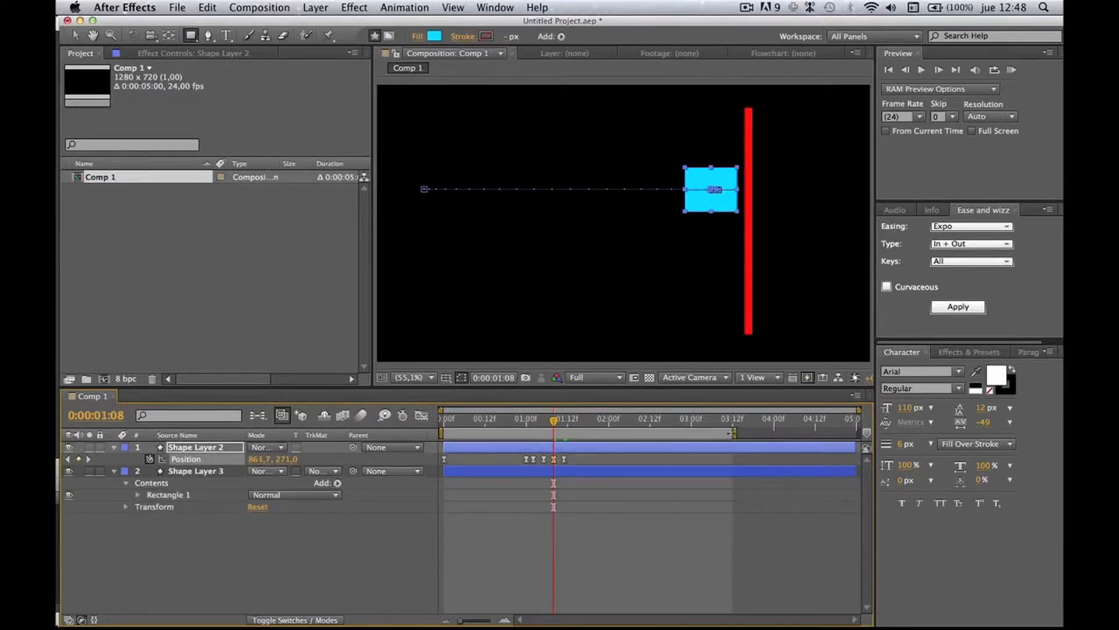
- Shorten the work area to end just after the last Position keyframe, and preview the bounce from the beginning
{"action": "left_click_drag", "start_coordinate": [734, 432], "coordinate": [571, 432]}
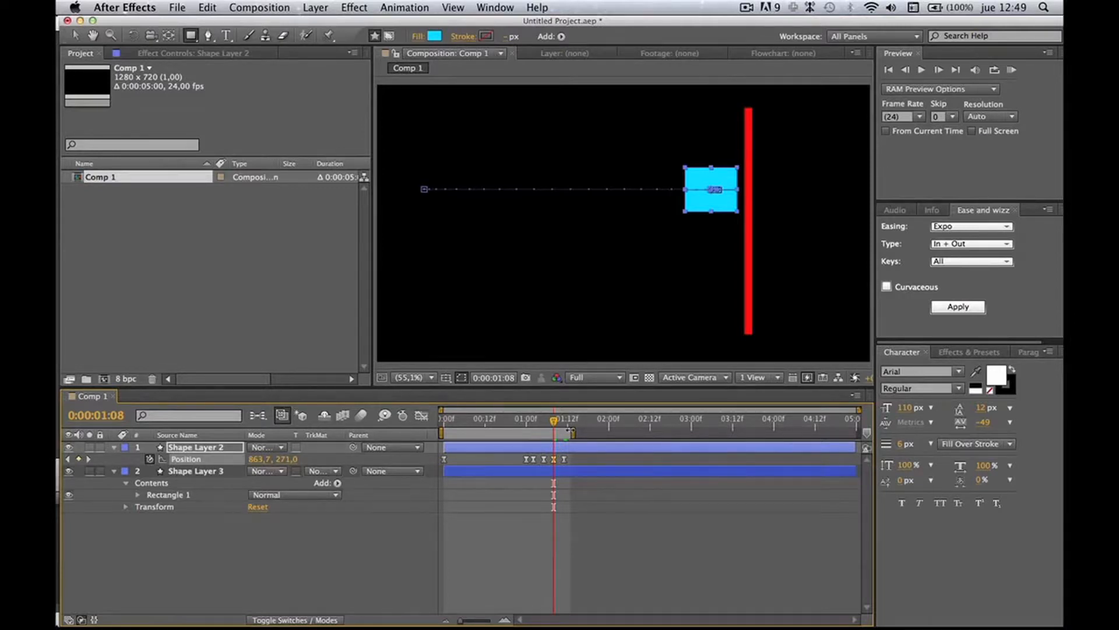
{"action": "left_click_drag", "start_coordinate": [513, 424], "coordinate": [443, 423]}
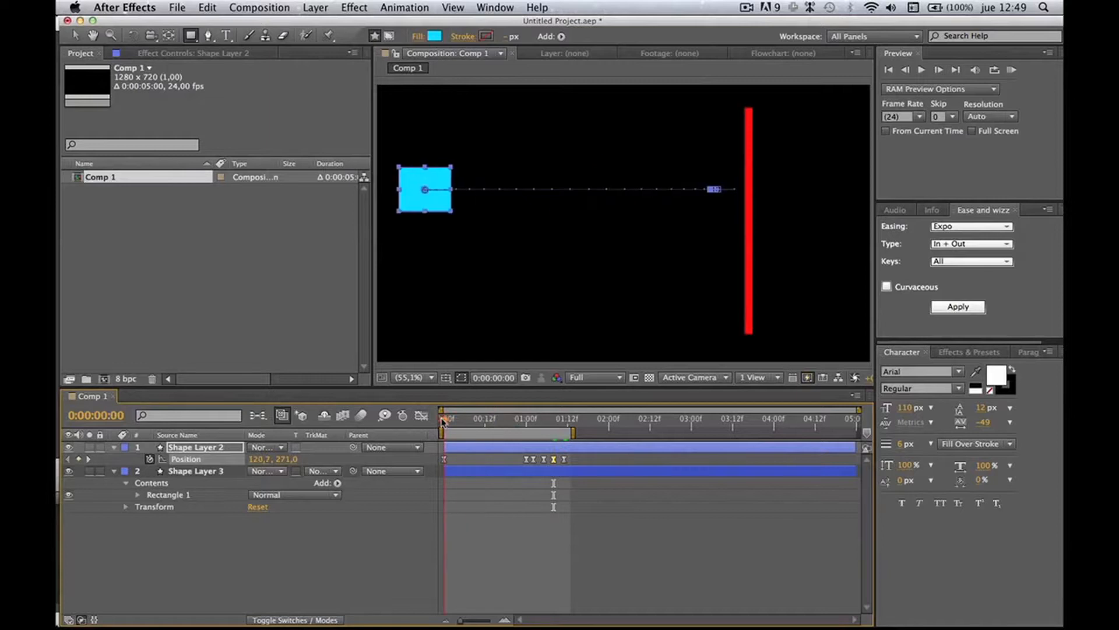
{"action": "key", "text": "space"}
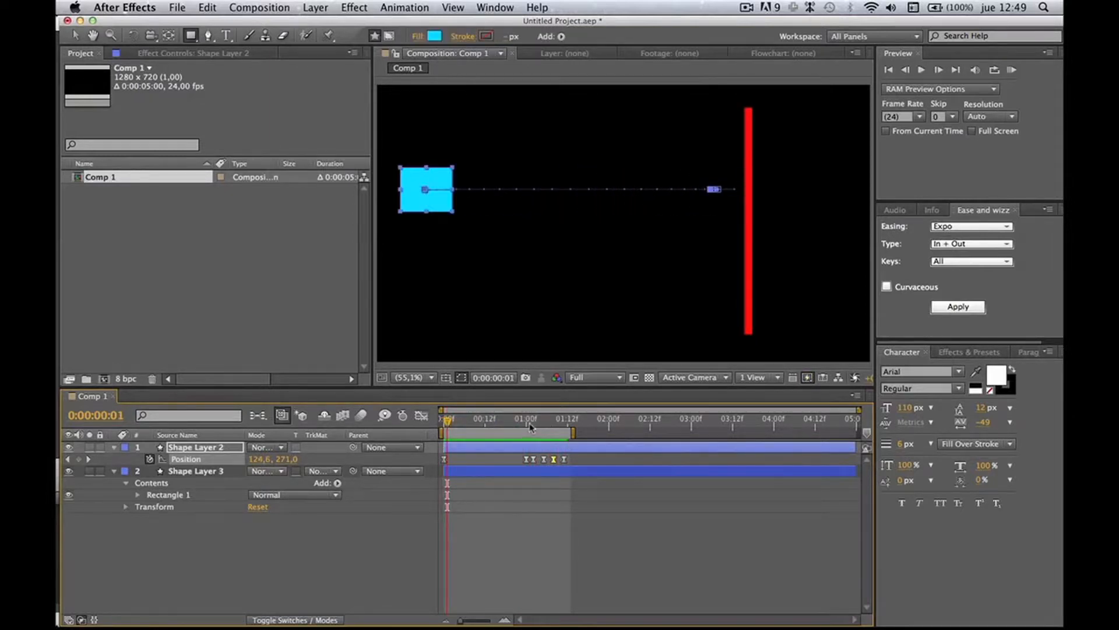
- Examine the square's motion between 0:00:01:00 and 0:00:01:02 in the Graph Editor, with its Position curve enlarged around the bounce keyframes
{"action": "mouse_move", "coordinate": [530, 424]}
{"action": "left_mouse_down"}
{"action": "mouse_move", "coordinate": [550, 428]}
{"action": "mouse_move", "coordinate": [528, 424]}
{"action": "left_mouse_up"}
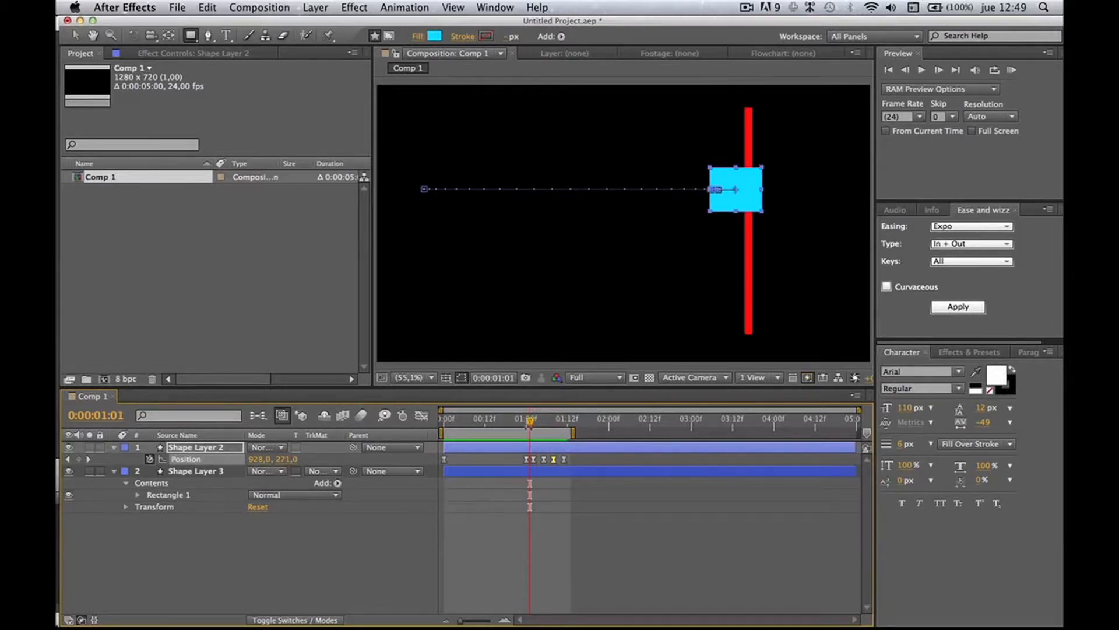
{"action": "left_click", "coordinate": [421, 416]}
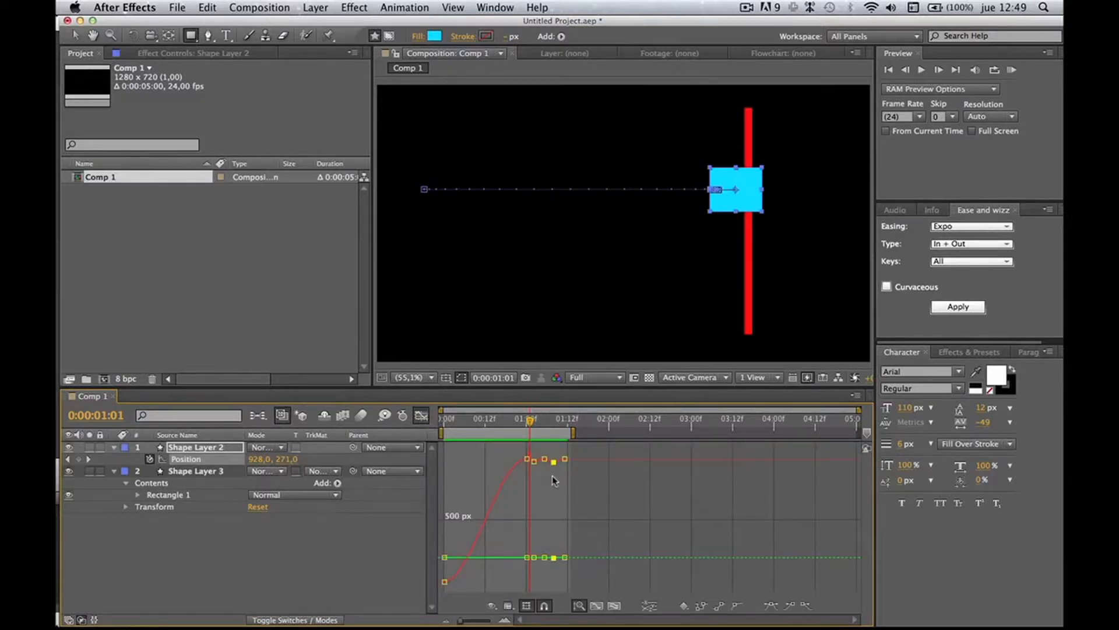
{"action": "key", "text": "z"}
{"action": "left_click", "coordinate": [541, 458]}
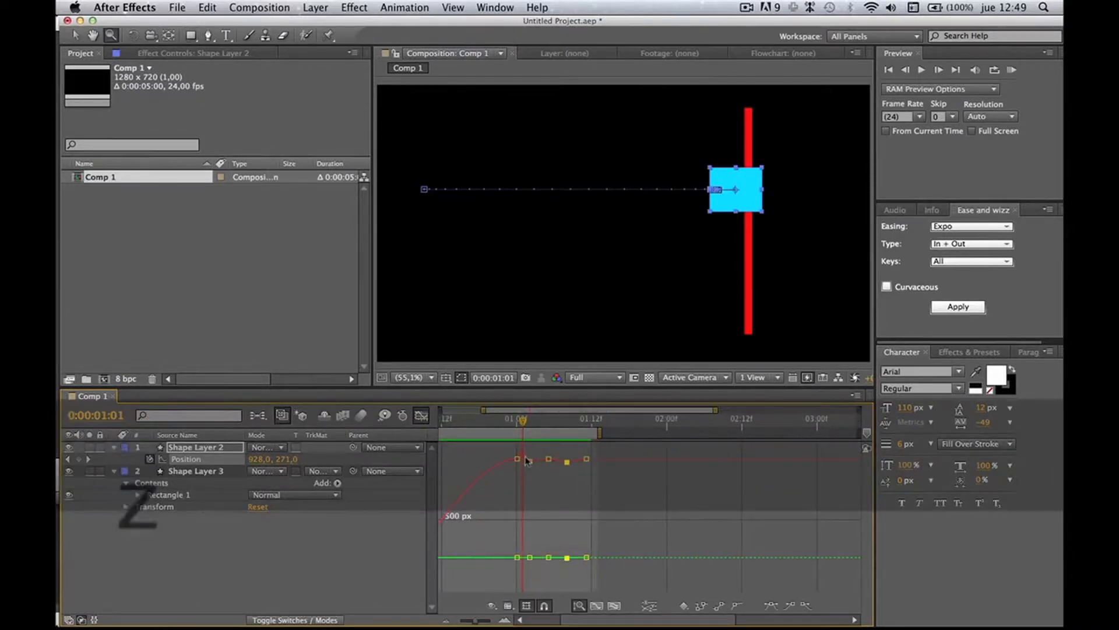
{"action": "left_click", "coordinate": [526, 458]}
{"action": "key", "text": "a"}
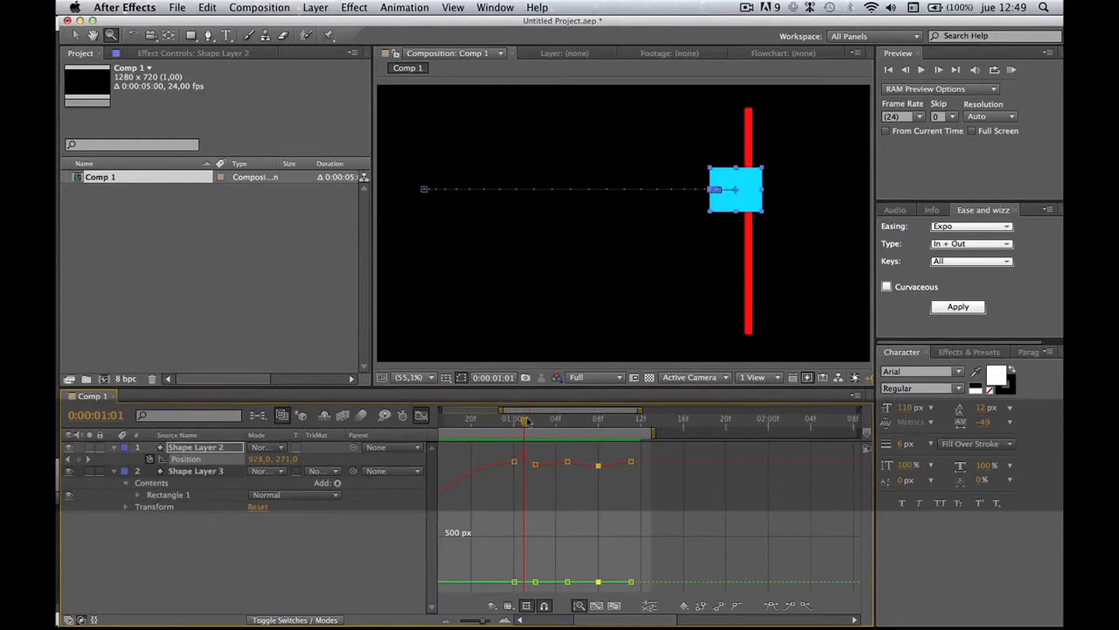
{"action": "mouse_move", "coordinate": [527, 421]}
{"action": "left_mouse_down"}
{"action": "mouse_move", "coordinate": [514, 423]}
{"action": "mouse_move", "coordinate": [537, 428]}
{"action": "mouse_move", "coordinate": [513, 423]}
{"action": "mouse_move", "coordinate": [538, 427]}
{"action": "left_mouse_up"}
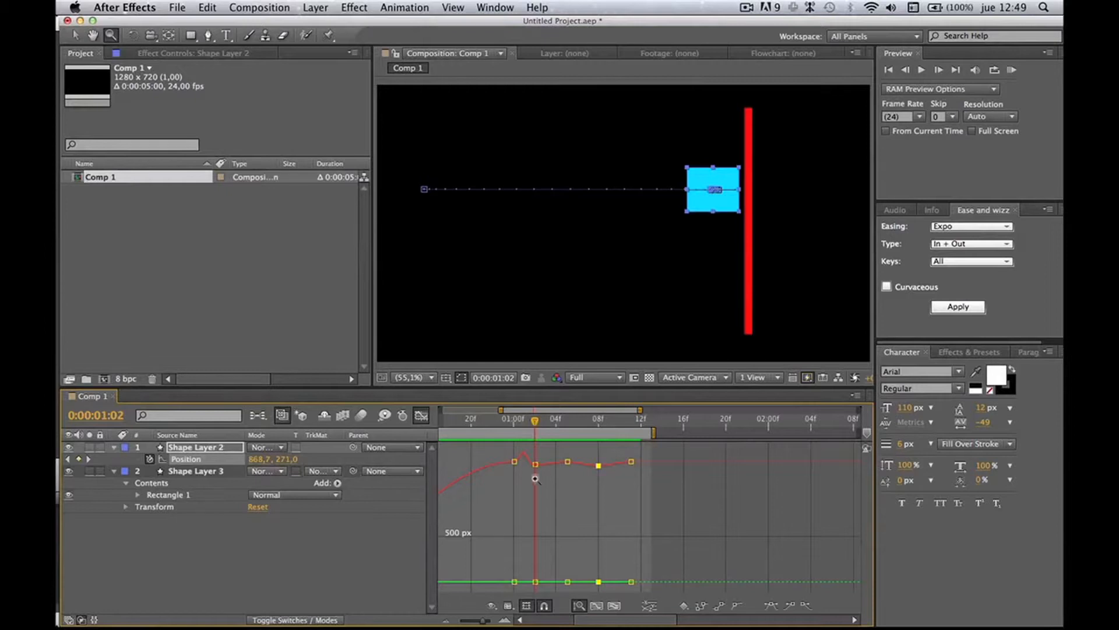
- Separate Shape Layer 2's Position dimensions and flatten the outgoing handle of its X Position keyframe at 0:00:01:00, angling it slightly down
{"action": "key", "text": "v"}
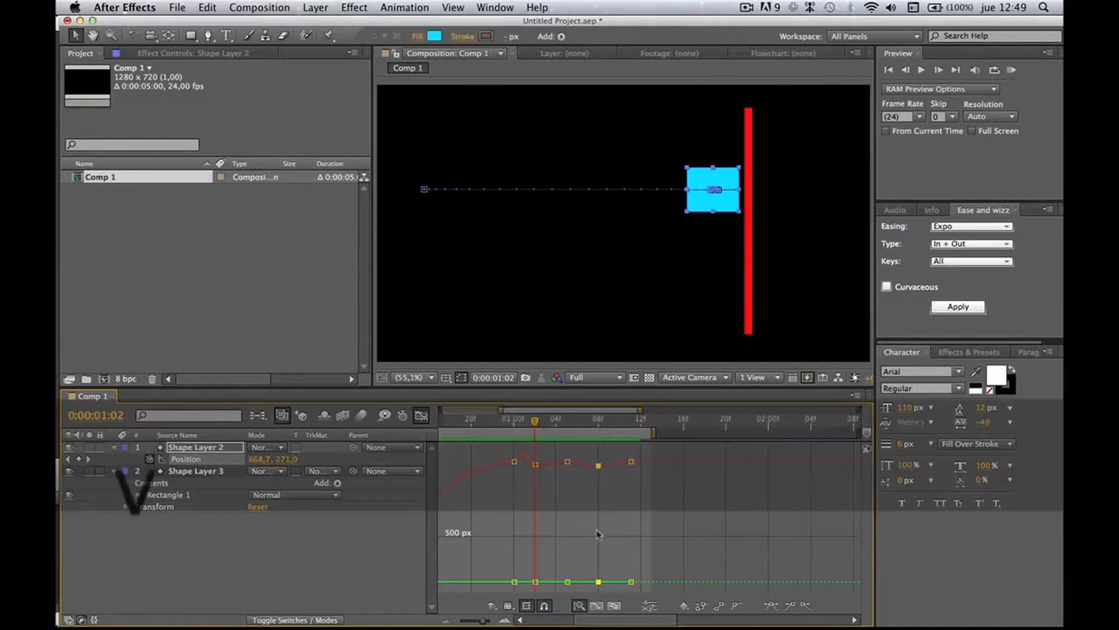
{"action": "left_click", "coordinate": [652, 605]}
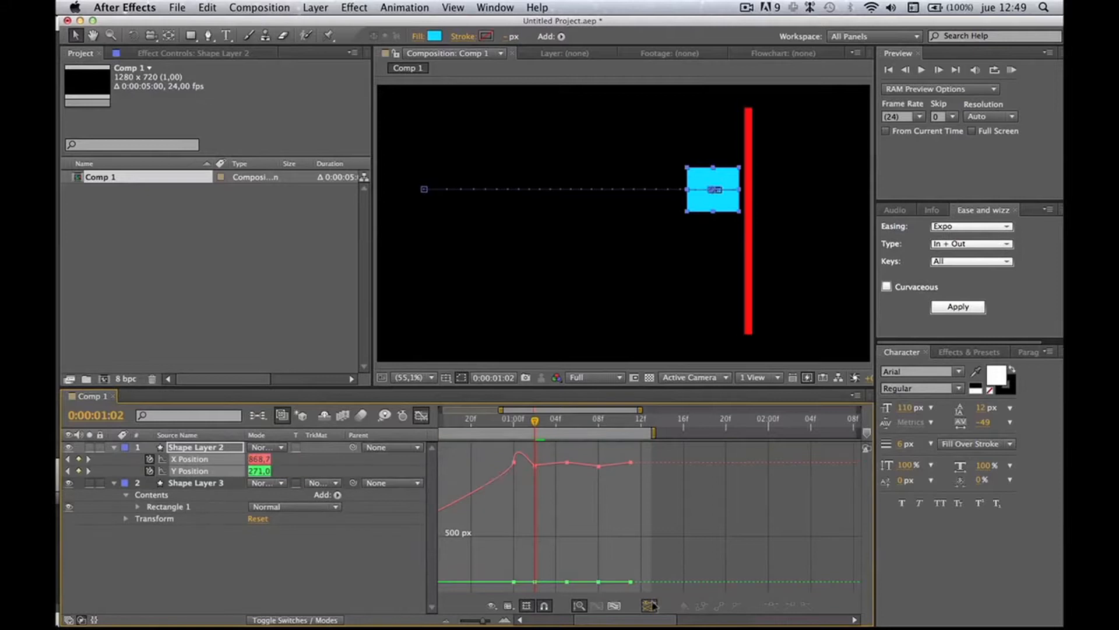
{"action": "left_click", "coordinate": [515, 463]}
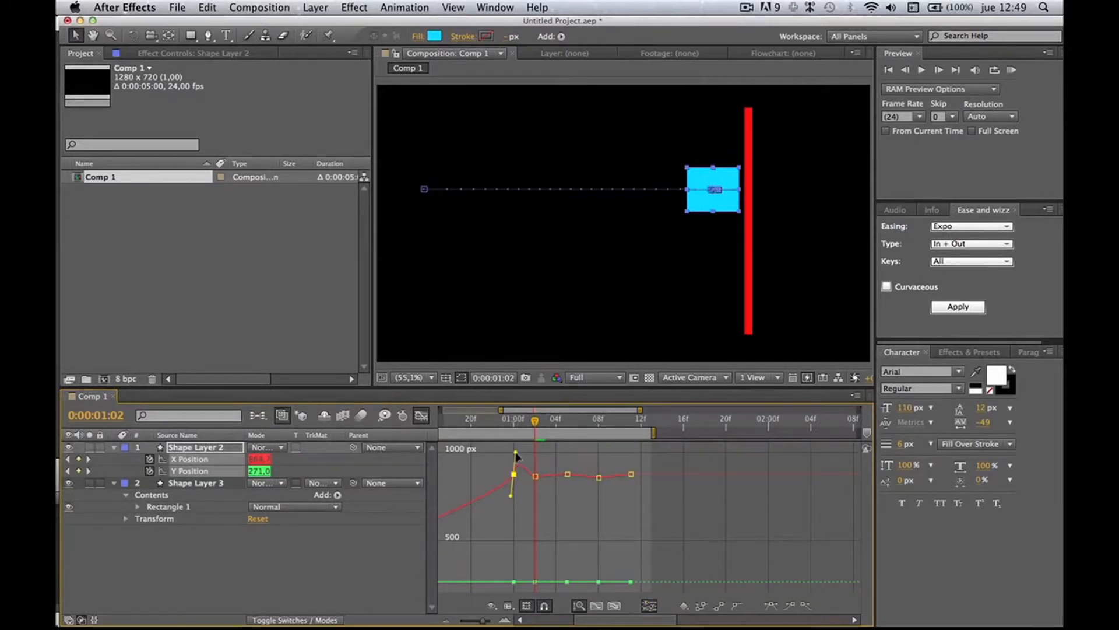
{"action": "mouse_move", "coordinate": [516, 456]}
{"action": "left_mouse_down"}
{"action": "mouse_move", "coordinate": [524, 495]}
{"action": "mouse_move", "coordinate": [523, 461]}
{"action": "mouse_move", "coordinate": [523, 491]}
{"action": "mouse_move", "coordinate": [524, 473]}
{"action": "left_mouse_up"}
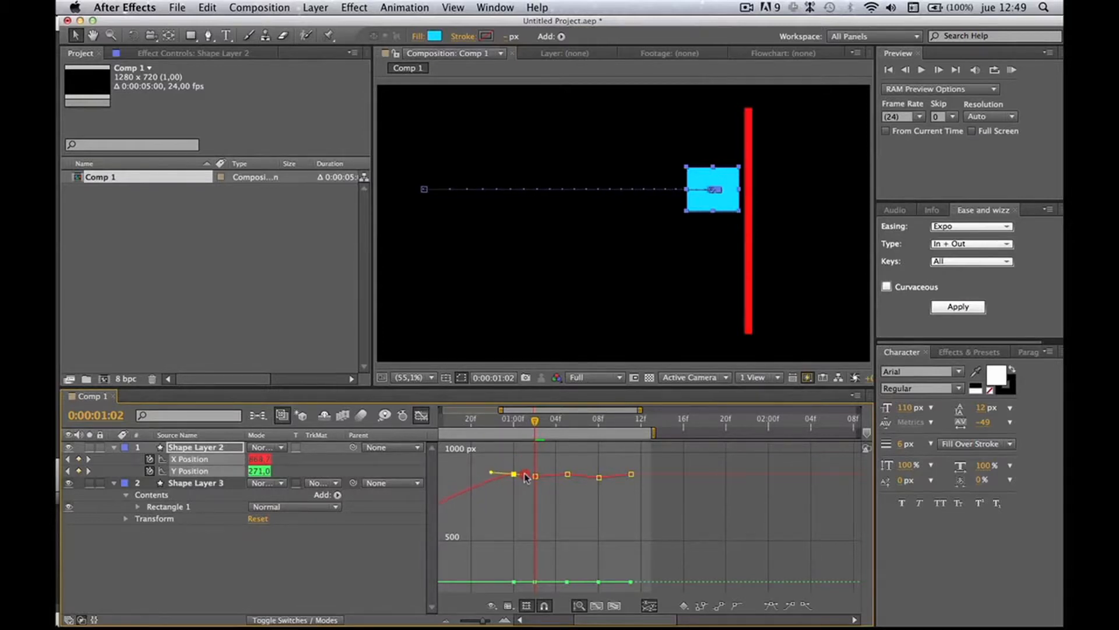
{"action": "scroll", "coordinate": [505, 477], "scroll_direction": "left", "scroll_amount": 5}
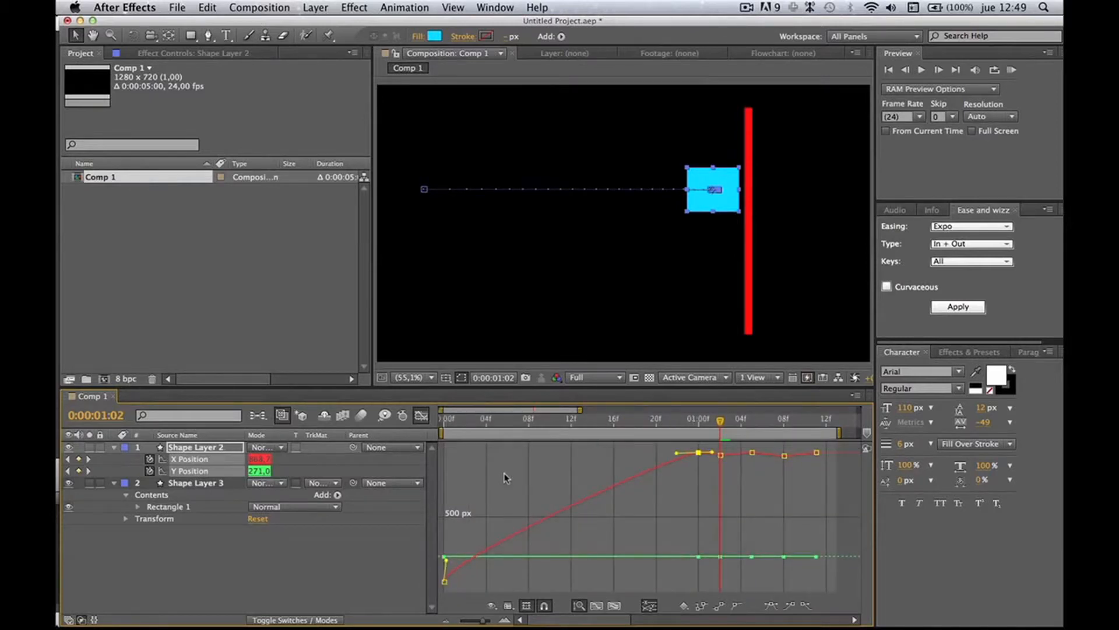
{"action": "scroll", "coordinate": [505, 477], "scroll_direction": "right", "scroll_amount": 3}
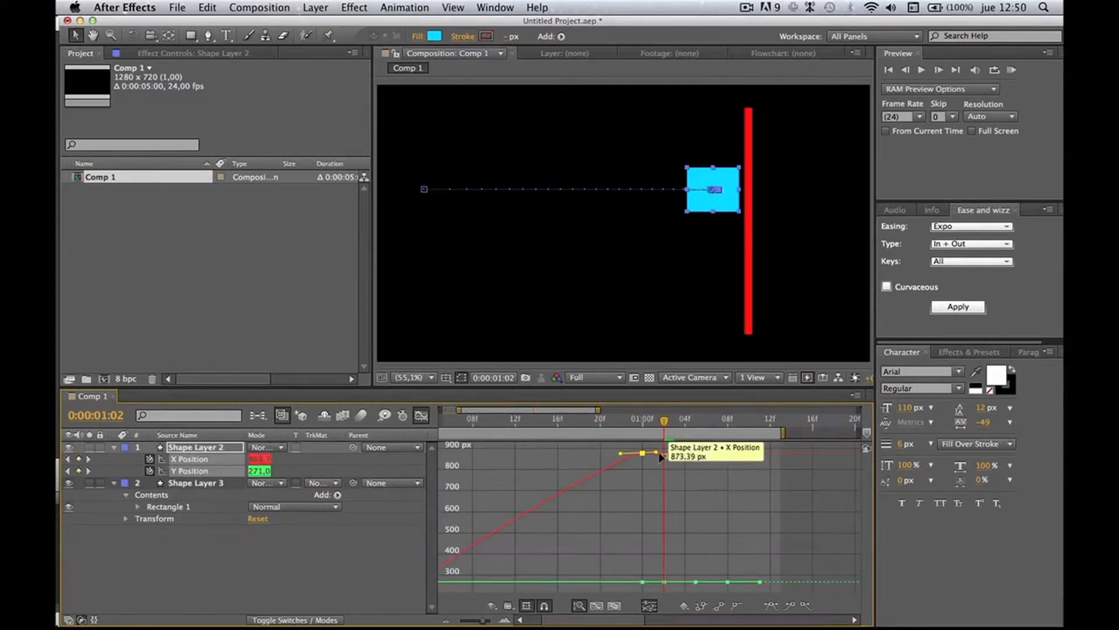
{"action": "mouse_move", "coordinate": [656, 453]}
{"action": "left_mouse_down"}
{"action": "mouse_move", "coordinate": [652, 470]}
{"action": "mouse_move", "coordinate": [656, 455]}
{"action": "left_mouse_up"}
{"action": "scroll", "coordinate": [653, 485], "scroll_direction": "right", "scroll_amount": 5}
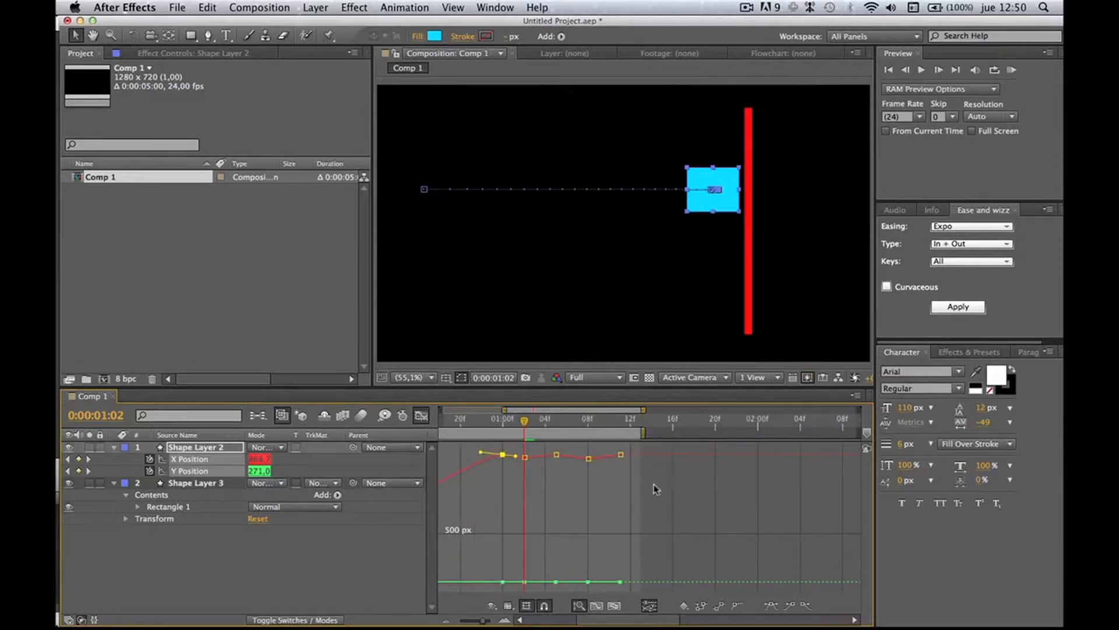
- Undo the last handle edits and the separation of Shape Layer 2's Position dimensions
{"action": "key", "text": "super+z"}
{"action": "key", "text": "super+z"}
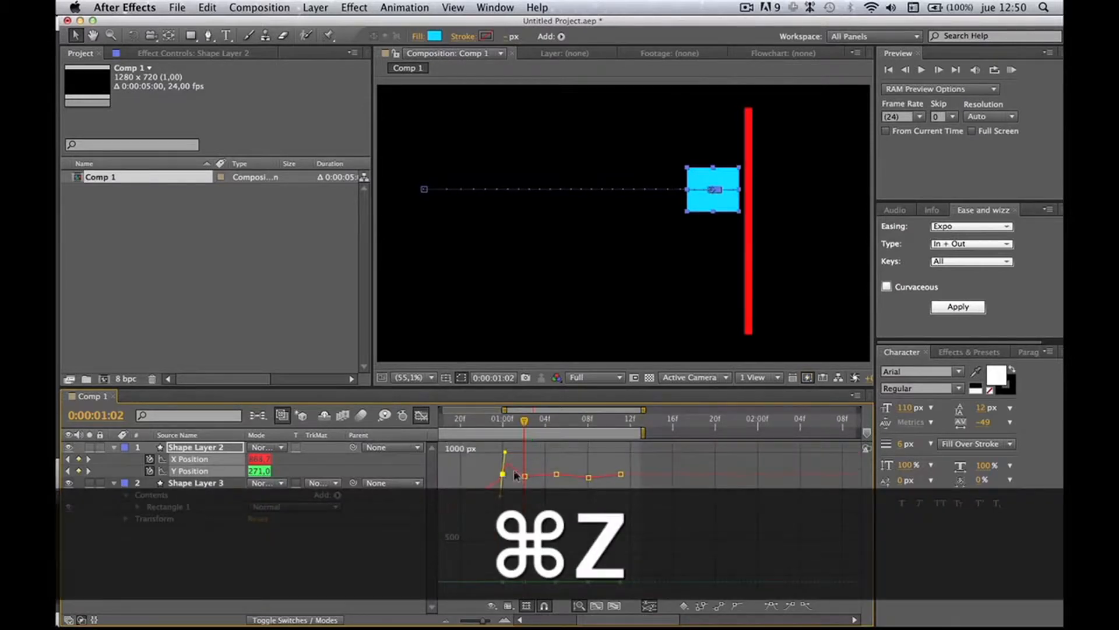
{"action": "key", "text": "super+z"}
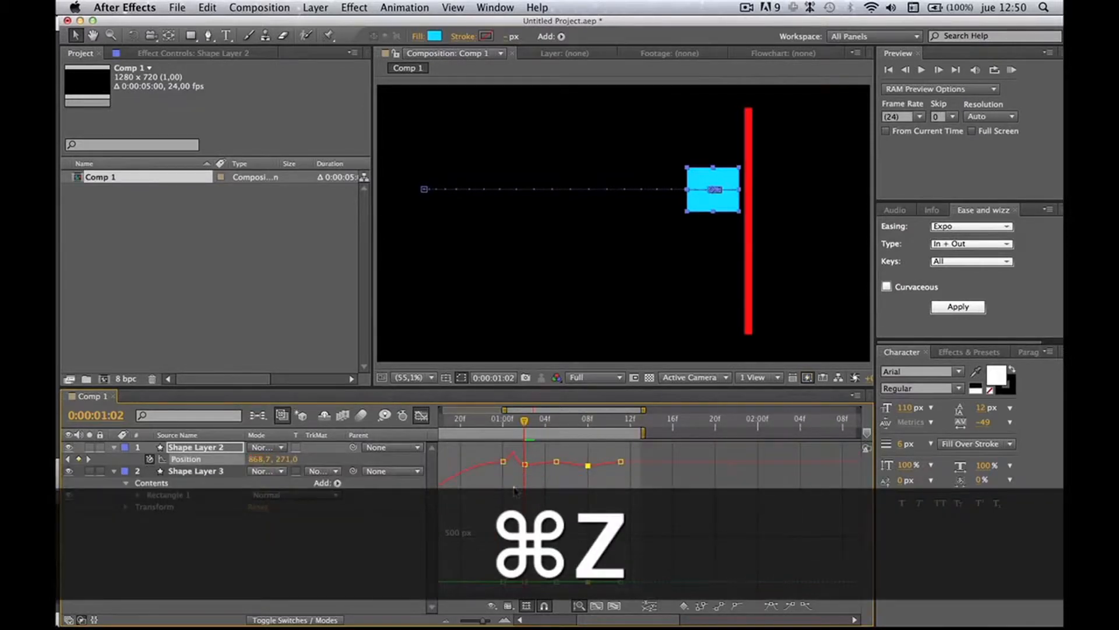
- Separate Shape Layer 2's Position dimensions again and split the X Position handles at 0:00:01:00, angling the outgoing handle downward
{"action": "left_click", "coordinate": [649, 606]}
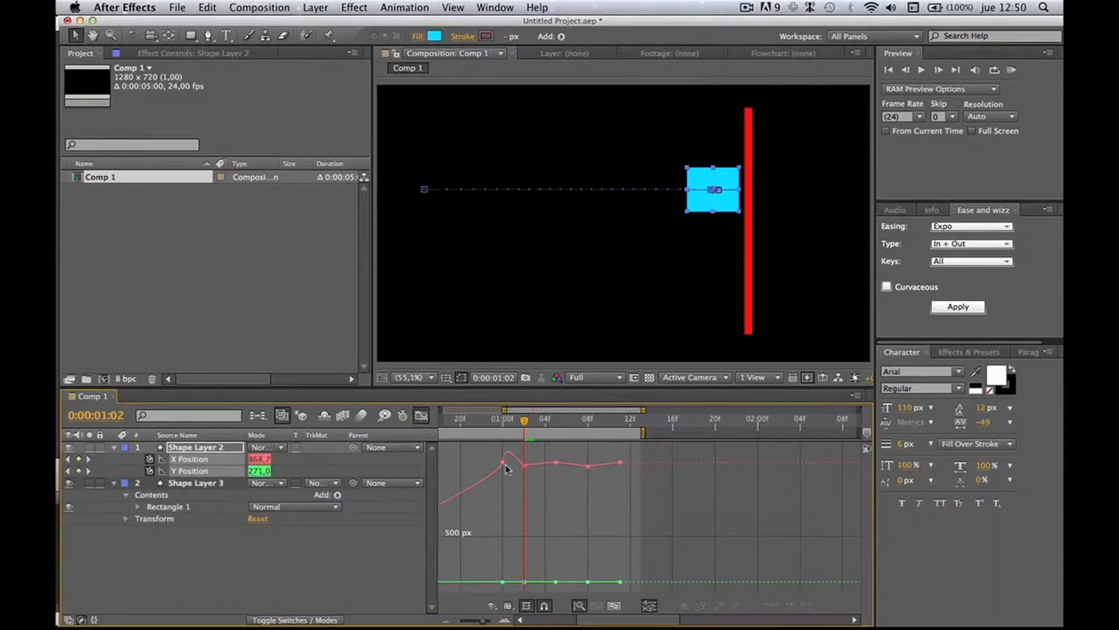
{"action": "double_click", "coordinate": [523, 467]}
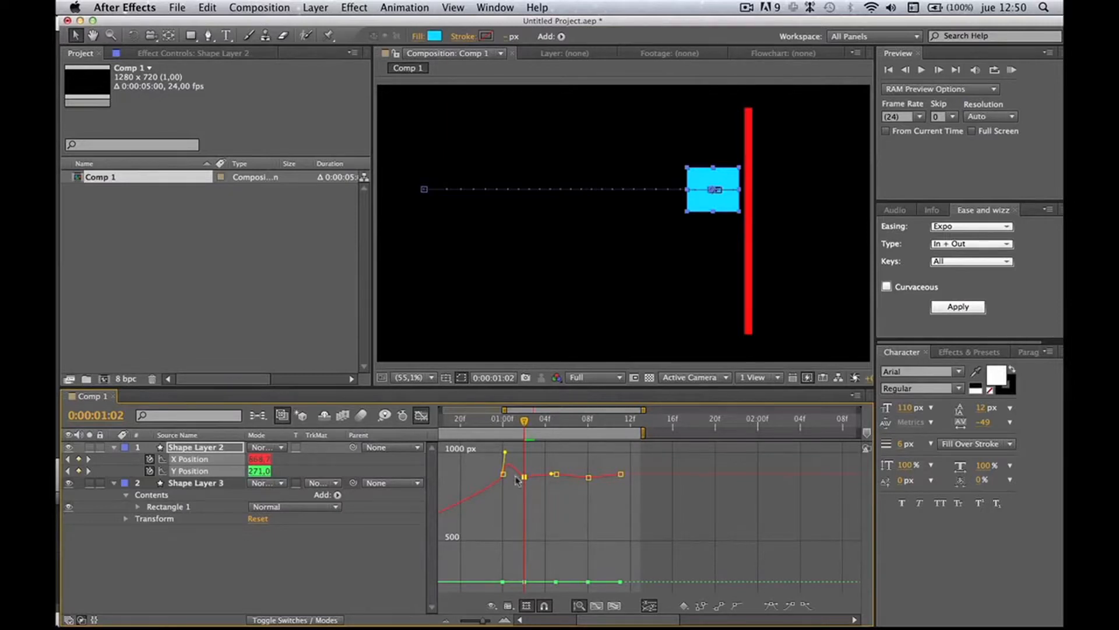
{"action": "key", "text": "alt"}
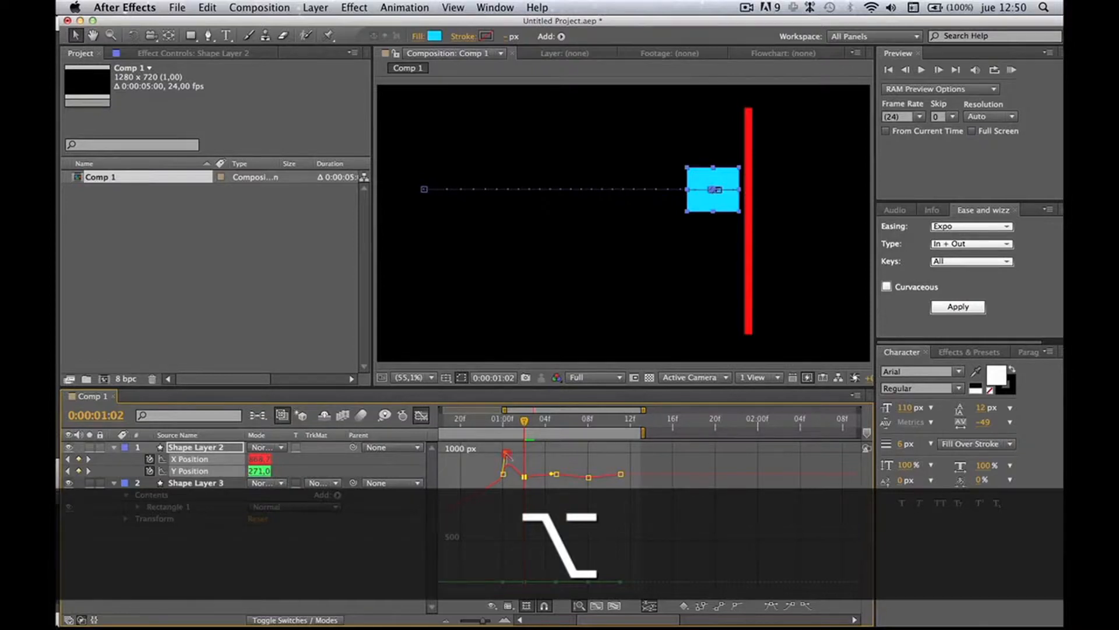
{"action": "left_click_drag", "start_coordinate": [508, 455], "coordinate": [511, 486]}
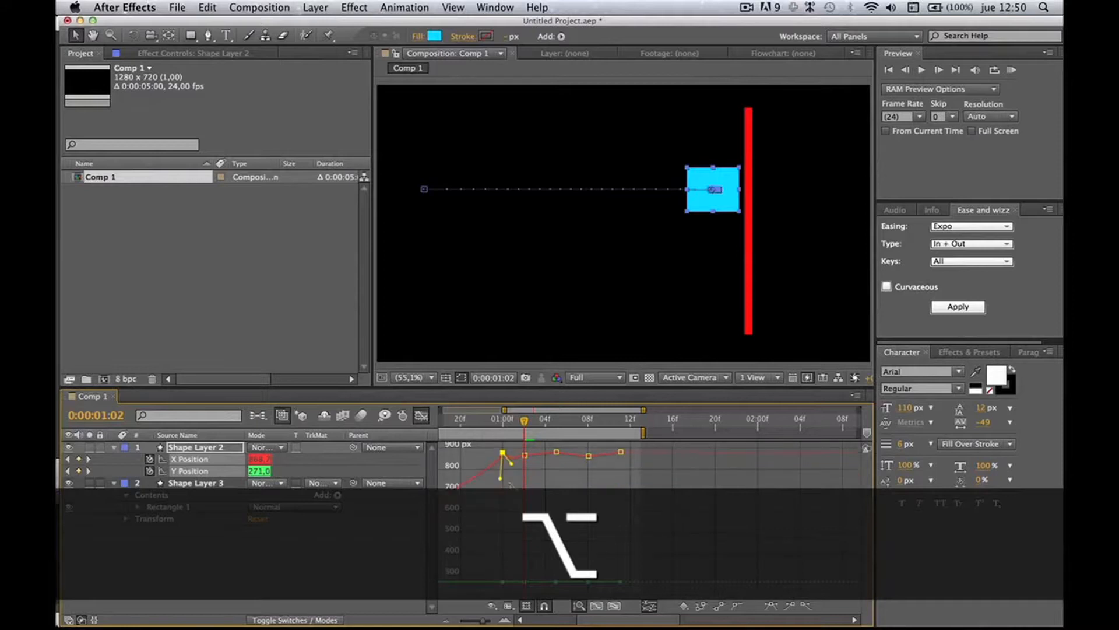
- Preview the square's bounce with the reshaped X Position curve
{"action": "left_click_drag", "start_coordinate": [524, 420], "coordinate": [455, 423]}
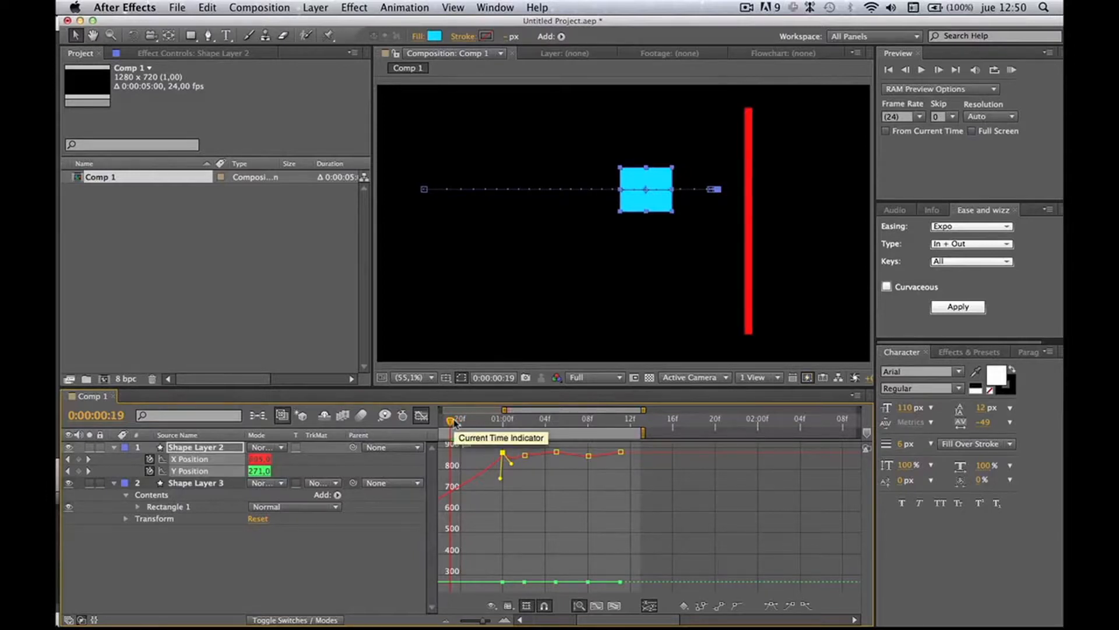
{"action": "key", "text": "KP_0"}
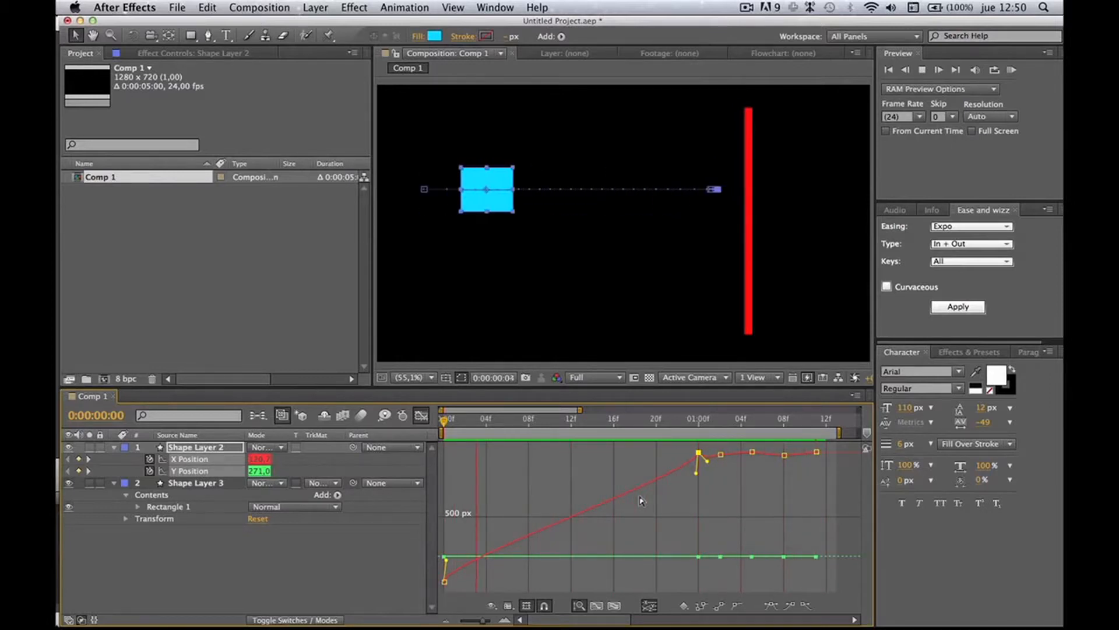
{"action": "key", "text": "space"}
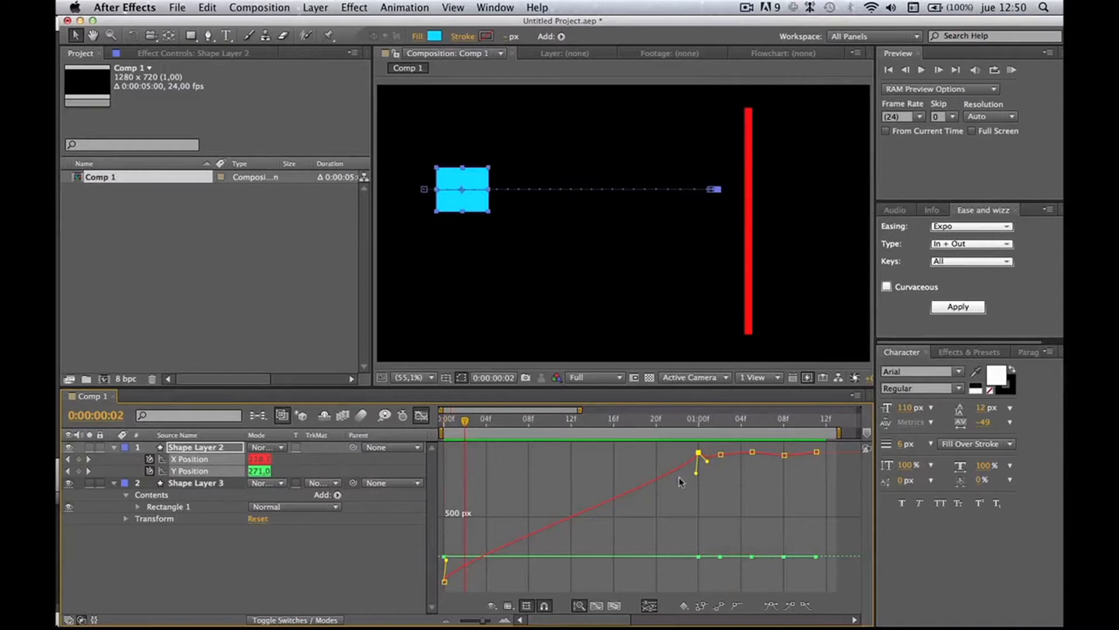
- Leave the Graph Editor and delete all X and Y Position keyframes from Shape Layer 2
{"action": "left_click", "coordinate": [422, 415]}
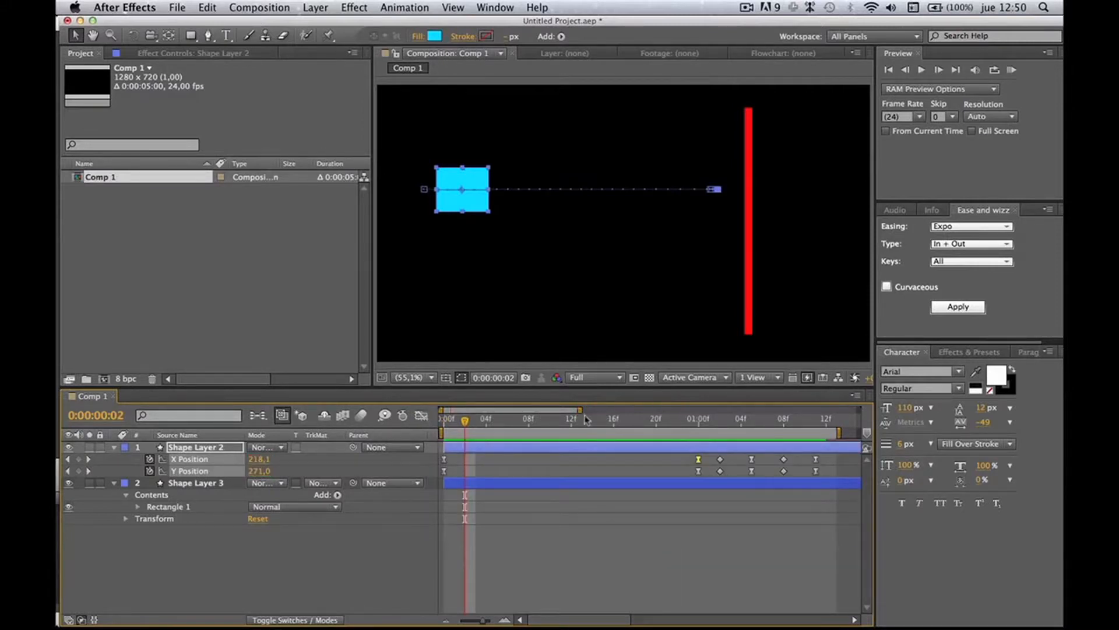
{"action": "left_click_drag", "start_coordinate": [580, 409], "coordinate": [840, 409]}
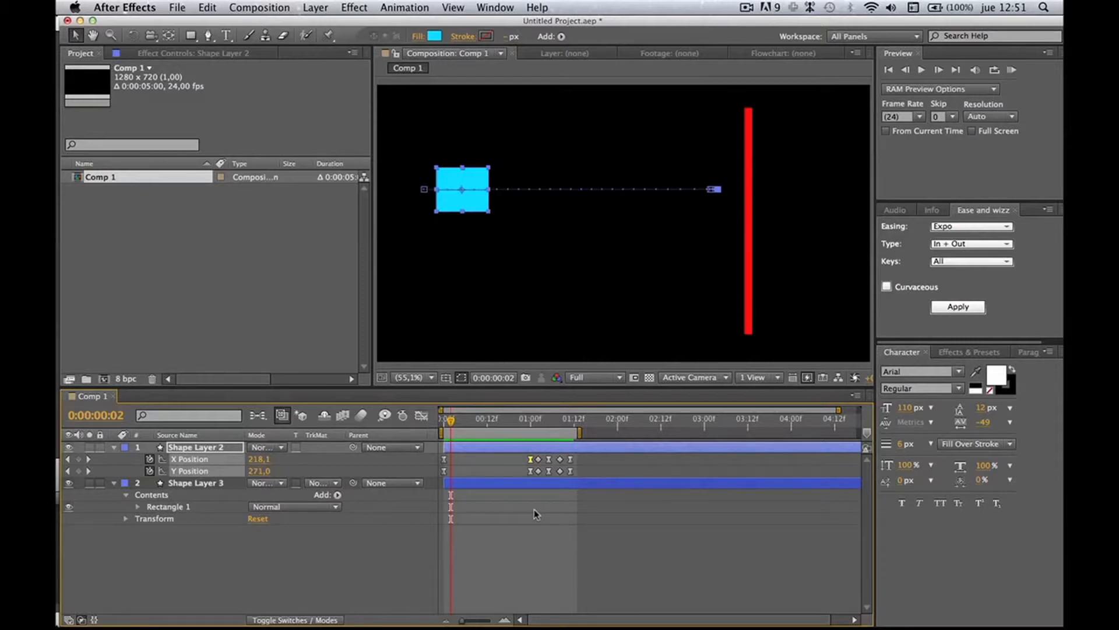
{"action": "left_click_drag", "start_coordinate": [588, 460], "coordinate": [444, 476]}
{"action": "key", "text": "Delete"}
- Keyframe Shape Layer 2's X and Y Position at 0:00:00:00, and set X Position to 881.1 at 0:00:01:00 so the square meets the red bar
{"action": "left_click_drag", "start_coordinate": [451, 420], "coordinate": [441, 421]}
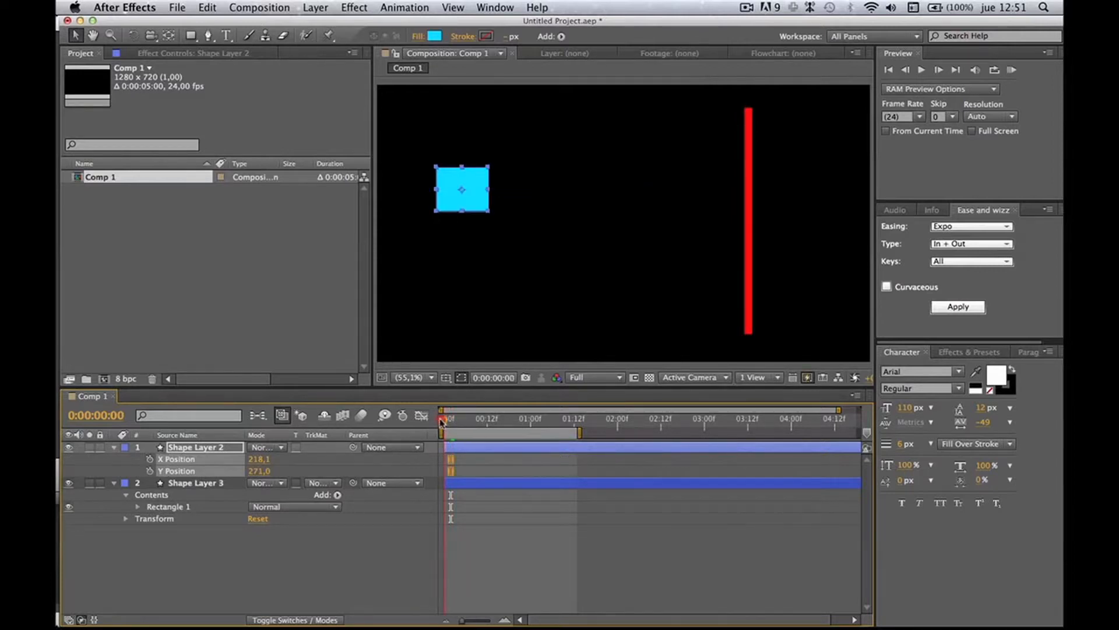
{"action": "left_click", "coordinate": [150, 458]}
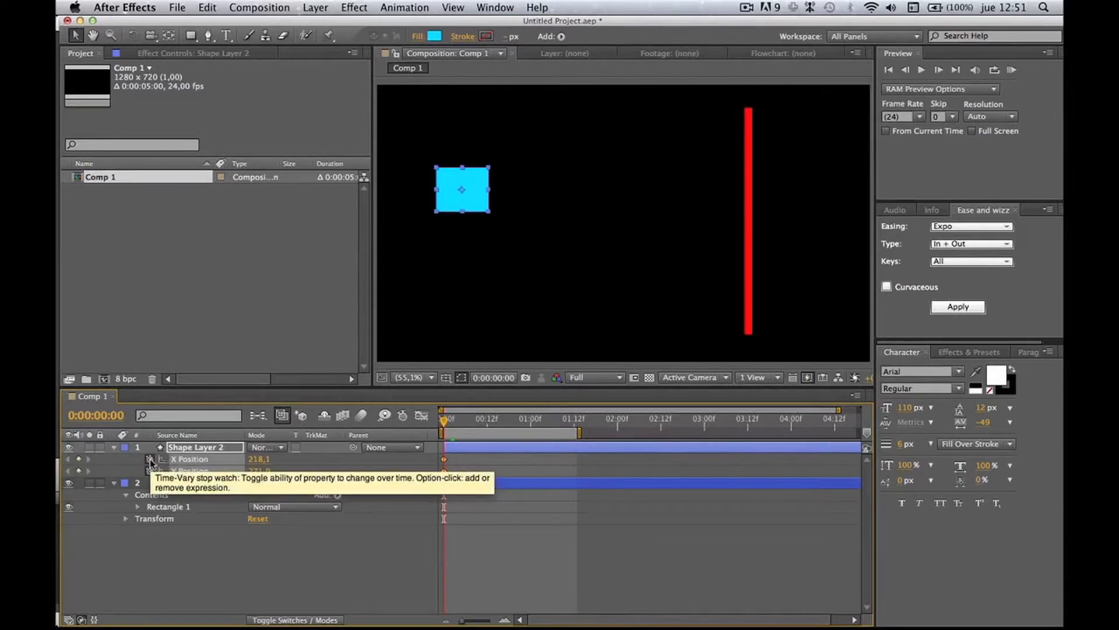
{"action": "left_click_drag", "start_coordinate": [487, 421], "coordinate": [530, 425]}
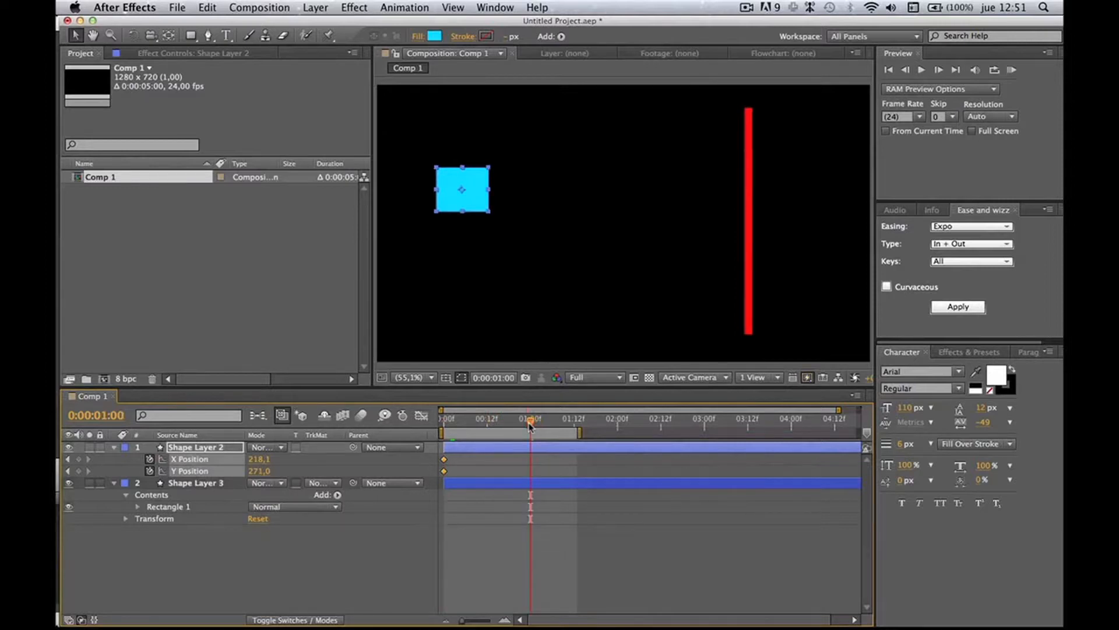
{"action": "left_click", "coordinate": [80, 459]}
{"action": "left_click_drag", "start_coordinate": [254, 463], "coordinate": [715, 456]}
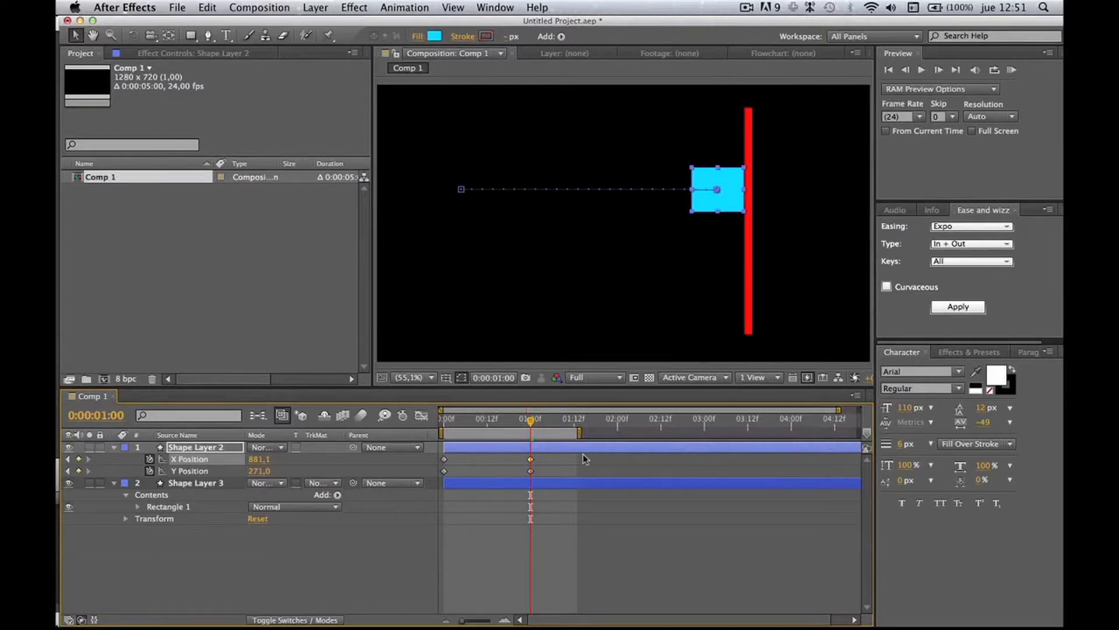
- Select Shape Layer 2's X Position keyframes and choose Bounce as the Ease and Wizz easing
{"action": "left_click_drag", "start_coordinate": [551, 461], "coordinate": [441, 463]}
{"action": "left_click", "coordinate": [1003, 227]}
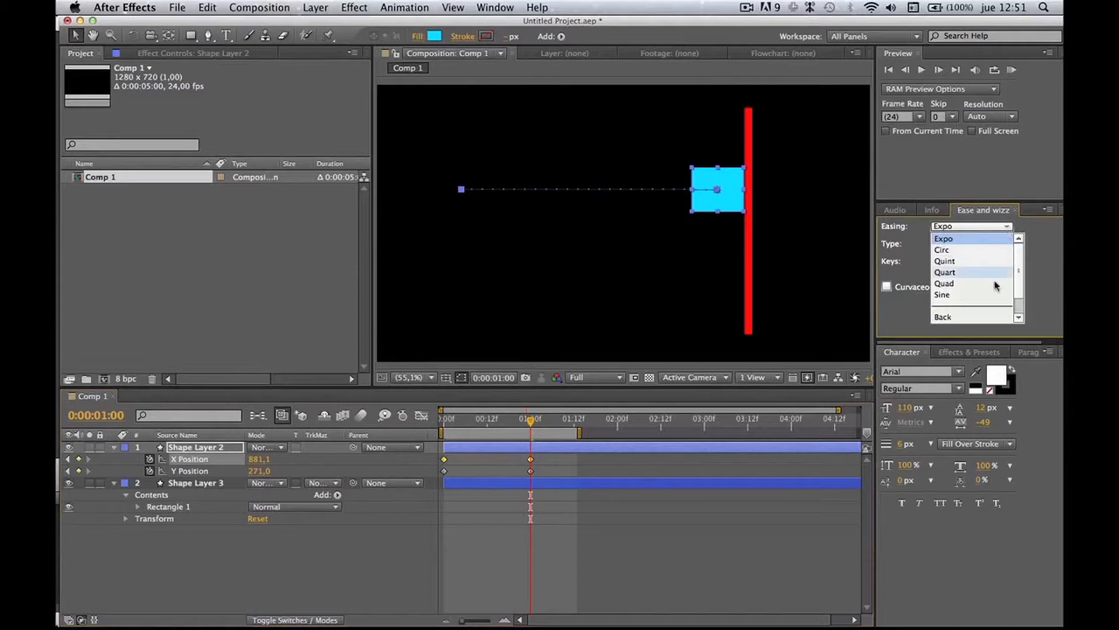
{"action": "scroll", "coordinate": [1019, 295], "scroll_direction": "down", "scroll_amount": 2}
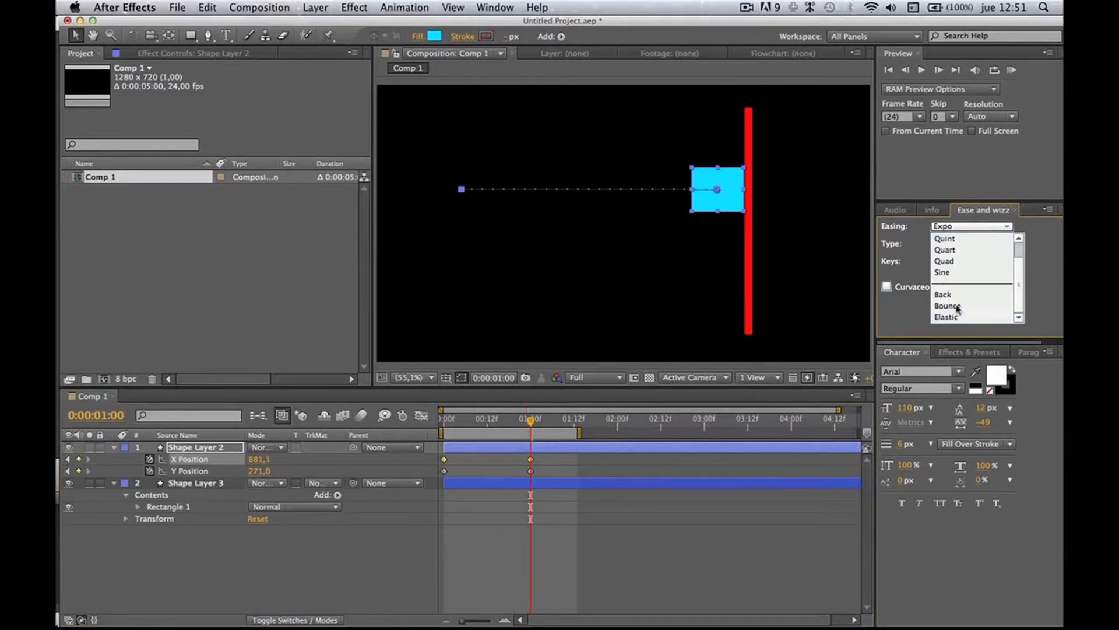
{"action": "left_click", "coordinate": [956, 308]}
{"action": "left_click", "coordinate": [1008, 229]}
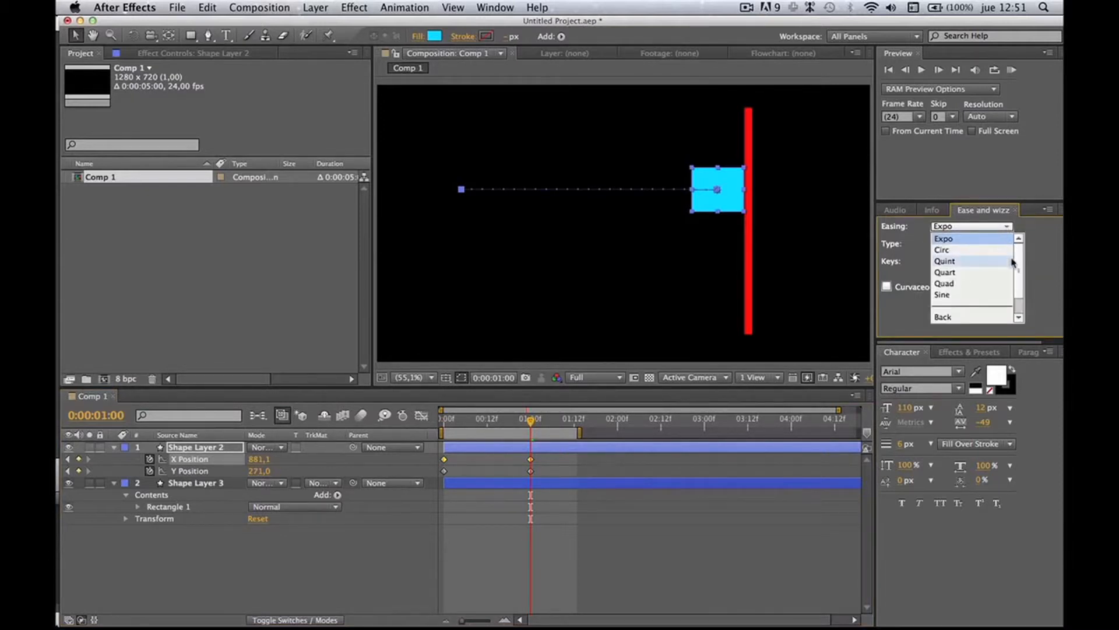
{"action": "left_click", "coordinate": [1014, 261]}
{"action": "left_click", "coordinate": [1008, 228]}
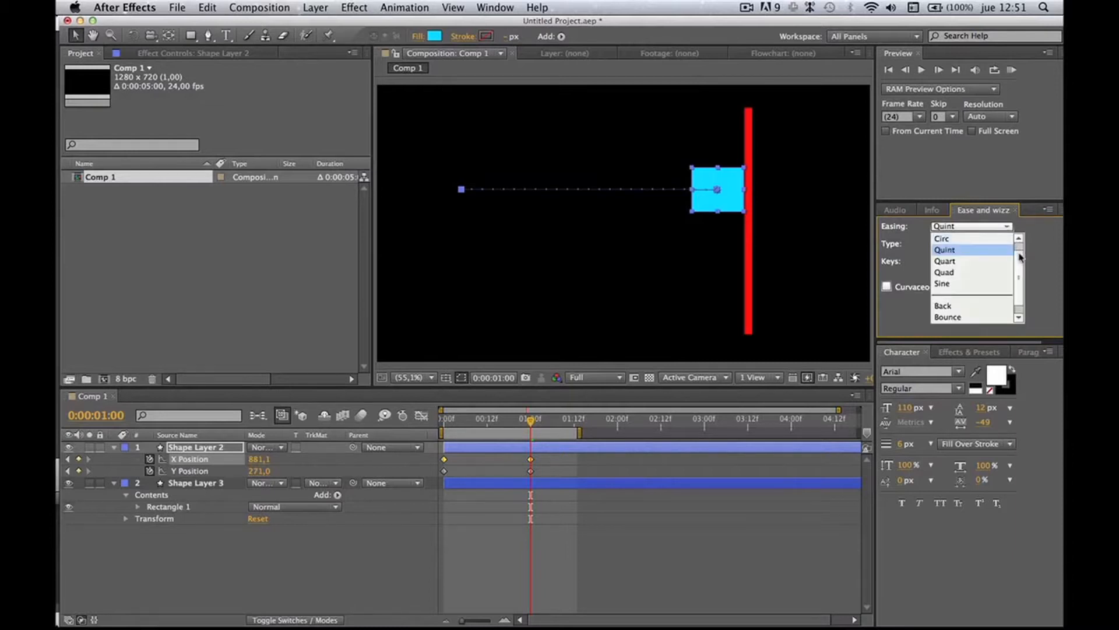
{"action": "left_click", "coordinate": [954, 309]}
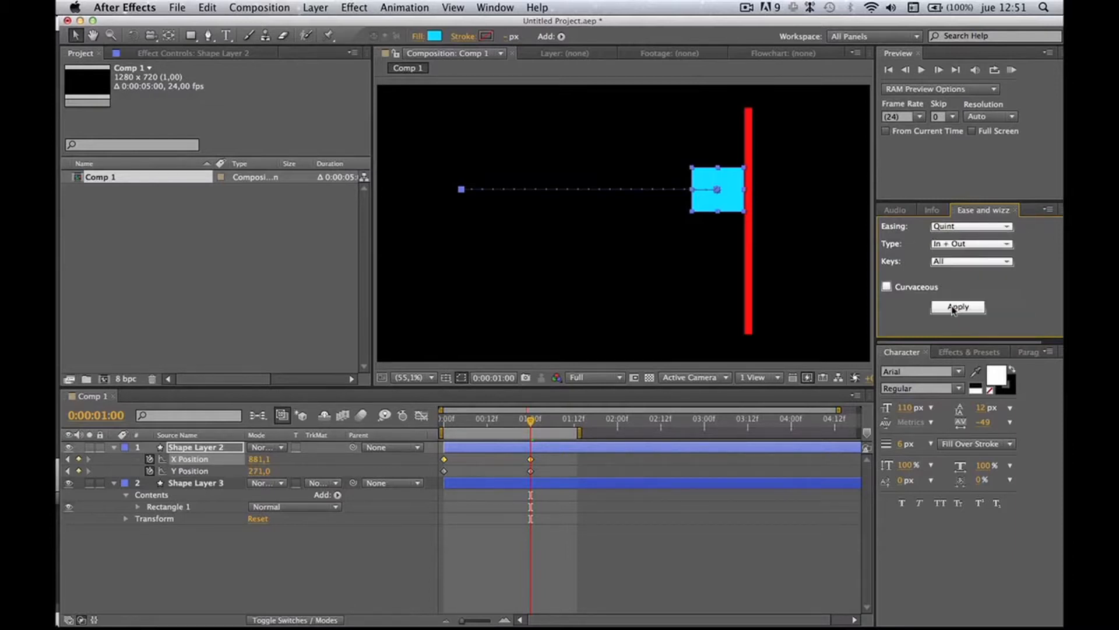
{"action": "left_click", "coordinate": [997, 227]}
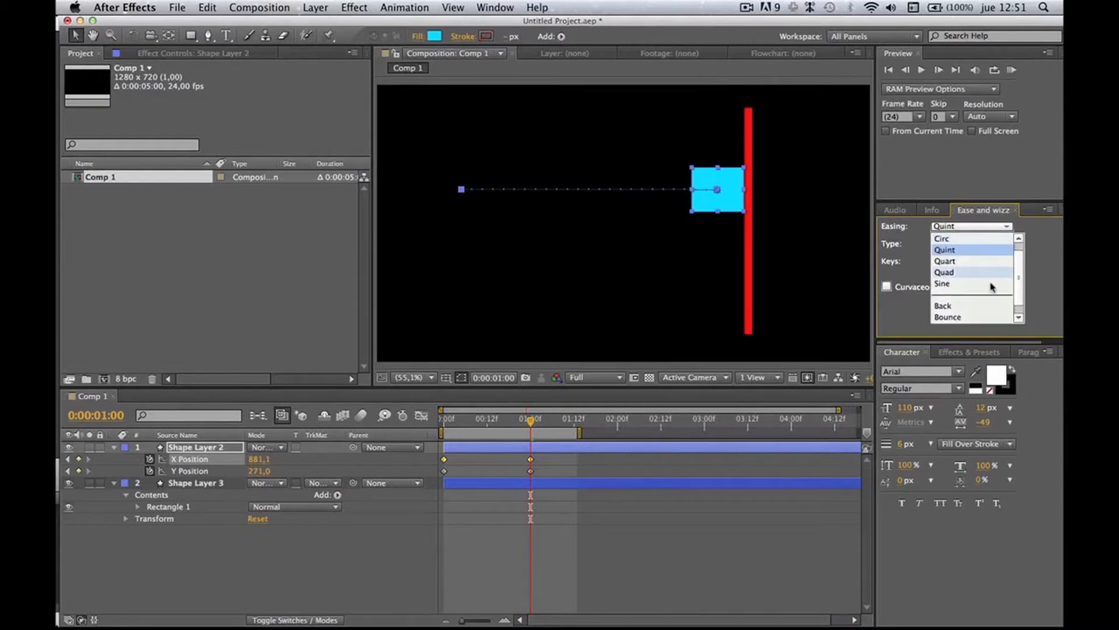
{"action": "left_click", "coordinate": [978, 317]}
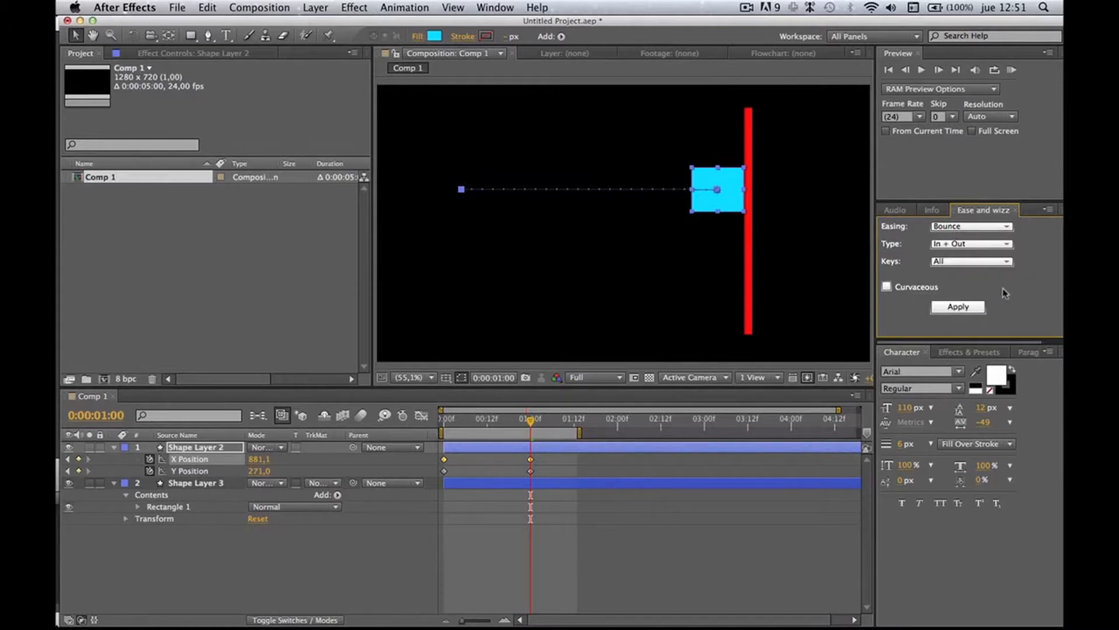
- Set the Ease and Wizz type to Out and apply the easing to the selected X Position keyframes
{"action": "left_click", "coordinate": [991, 245]}
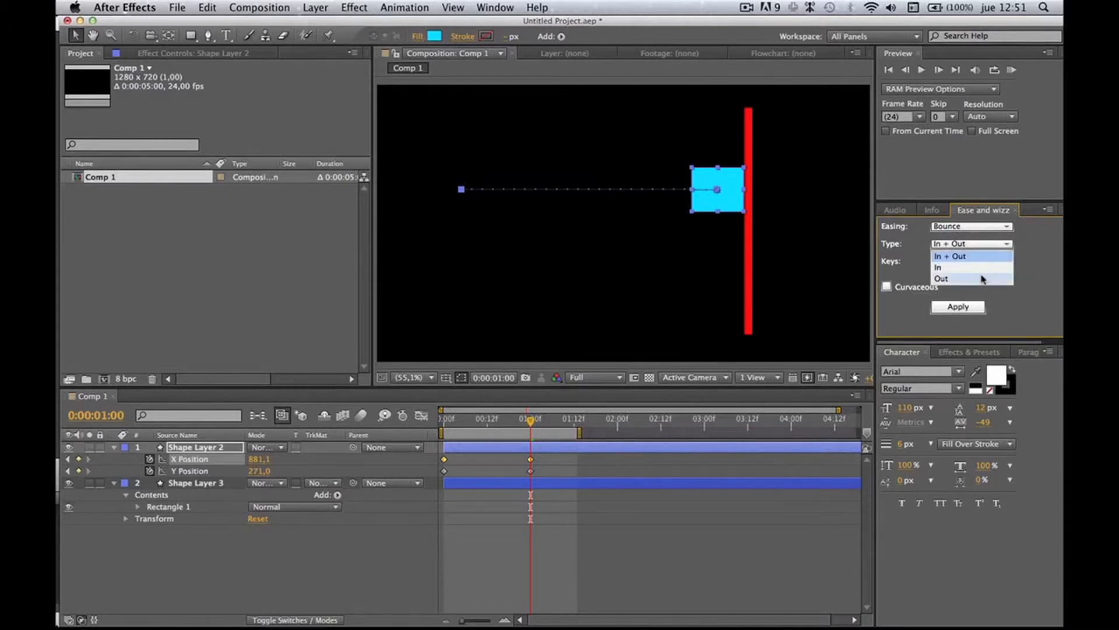
{"action": "left_click", "coordinate": [983, 278]}
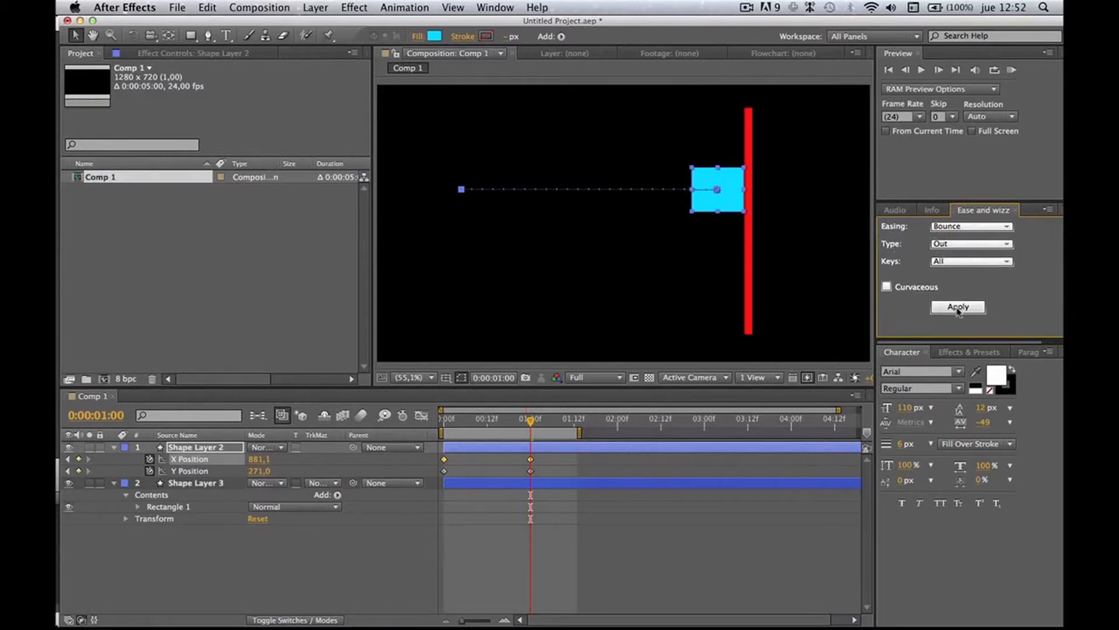
{"action": "left_click", "coordinate": [958, 307]}
- Preview the square's eased bounce from the start of the composition, and return to 0:00:00:00
{"action": "key", "text": "Home"}
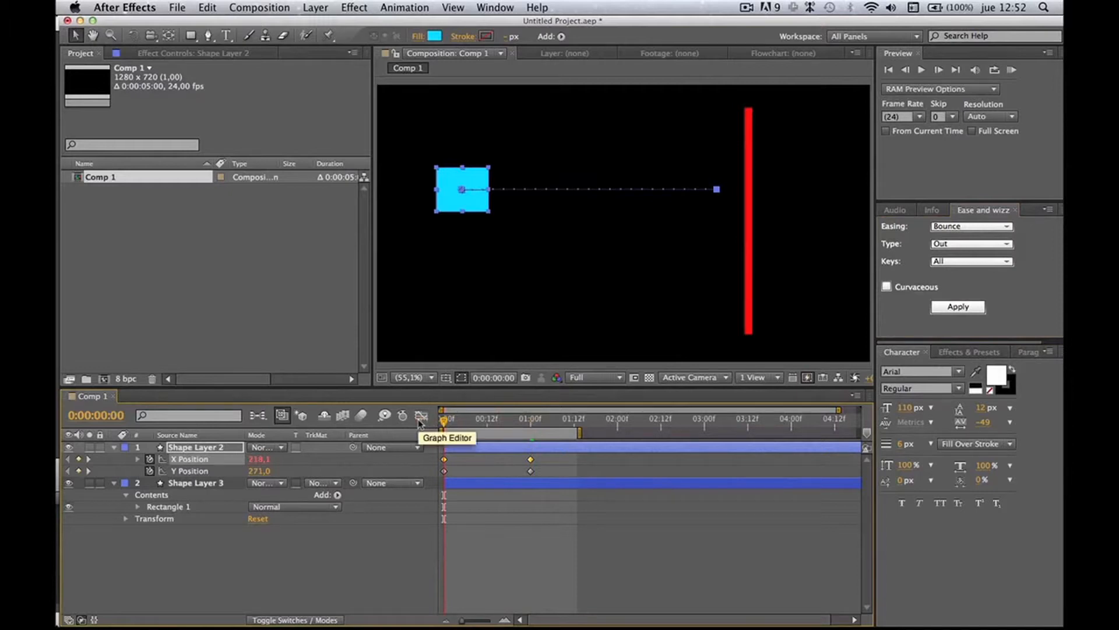
{"action": "key", "text": "space"}
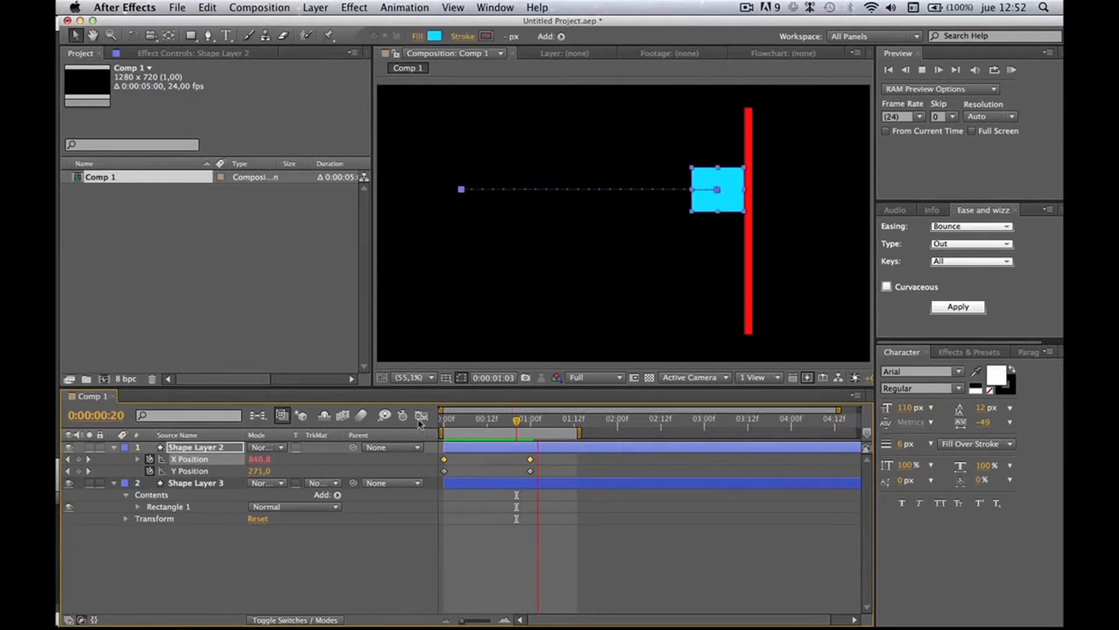
{"action": "key", "text": "space"}
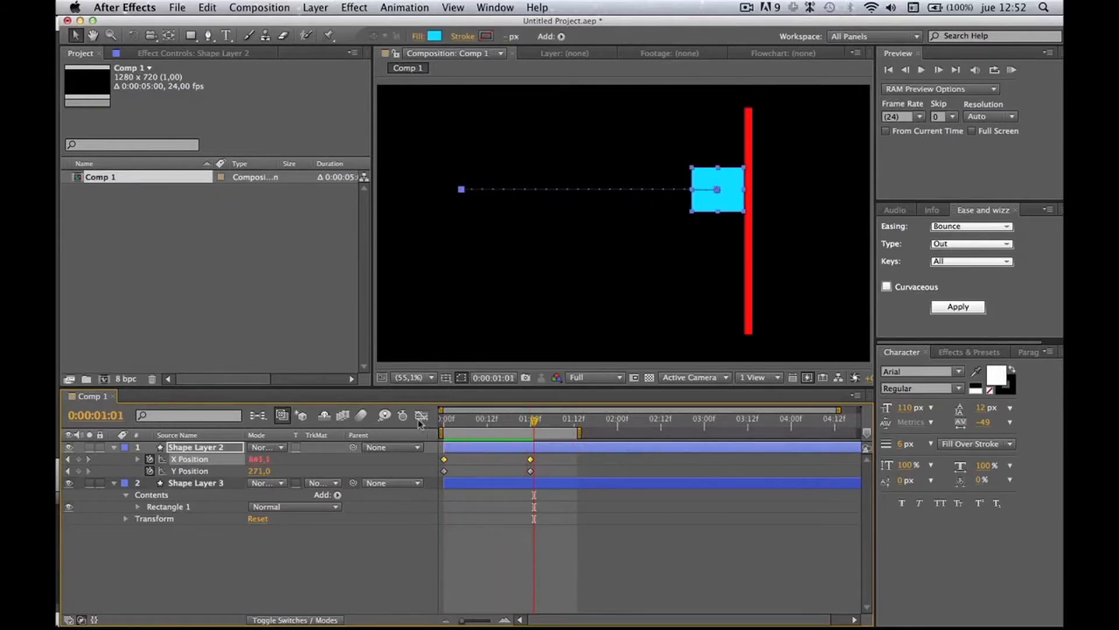
{"action": "left_click_drag", "start_coordinate": [471, 421], "coordinate": [445, 419]}
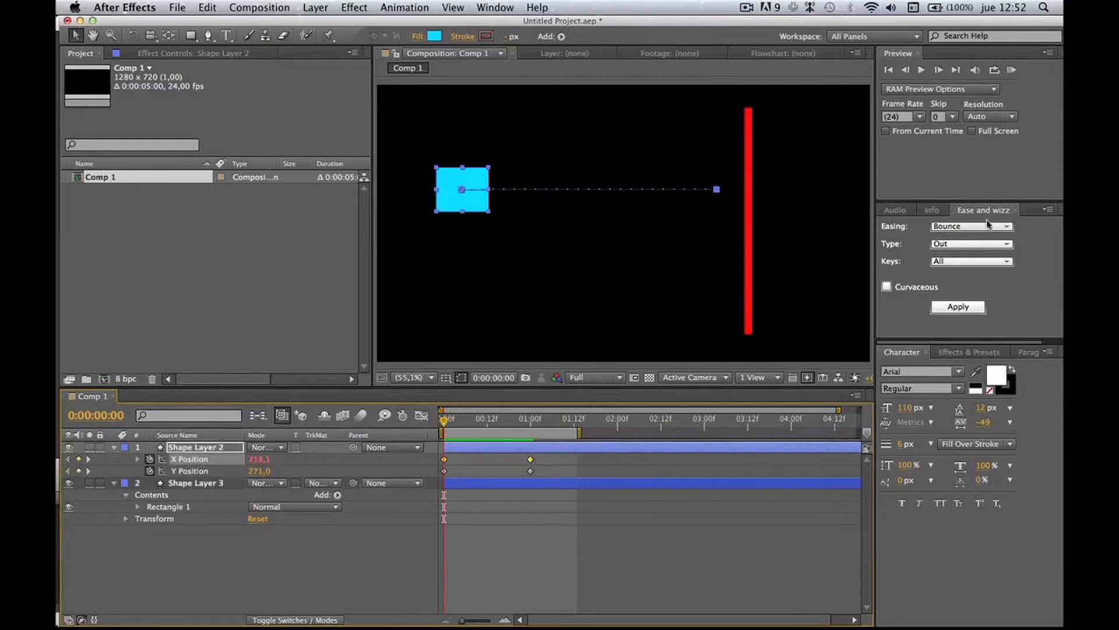
- Switch to Firefox and examine the Ease and Wizz page on aescripts.com, including its "Name Your Own Price" note and introduction
{"action": "mouse_move", "coordinate": [731, 619]}
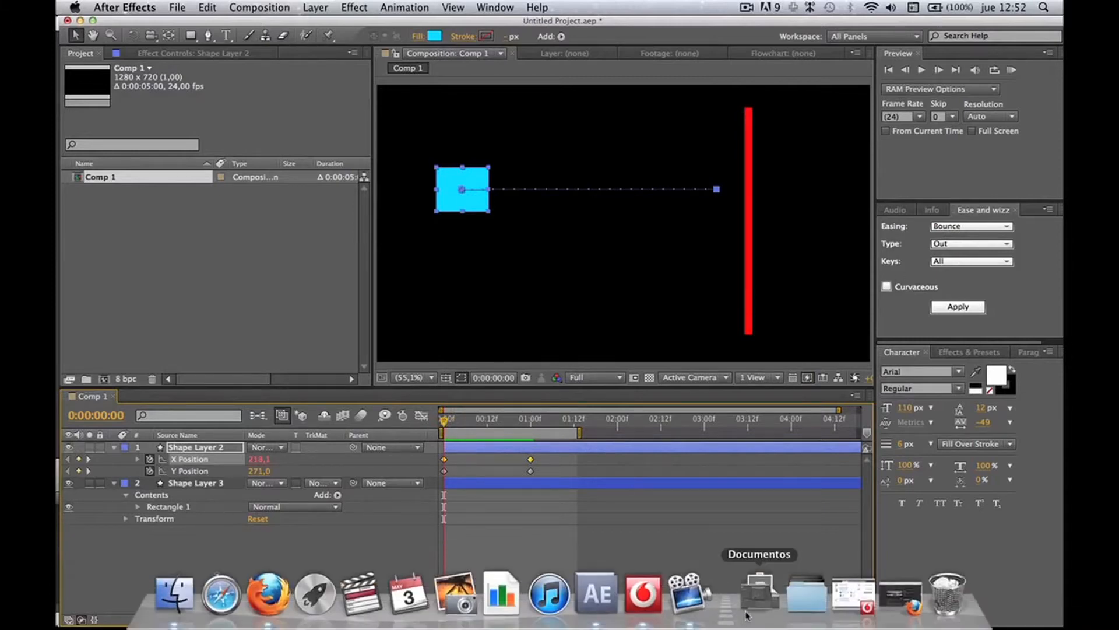
{"action": "left_click", "coordinate": [922, 608]}
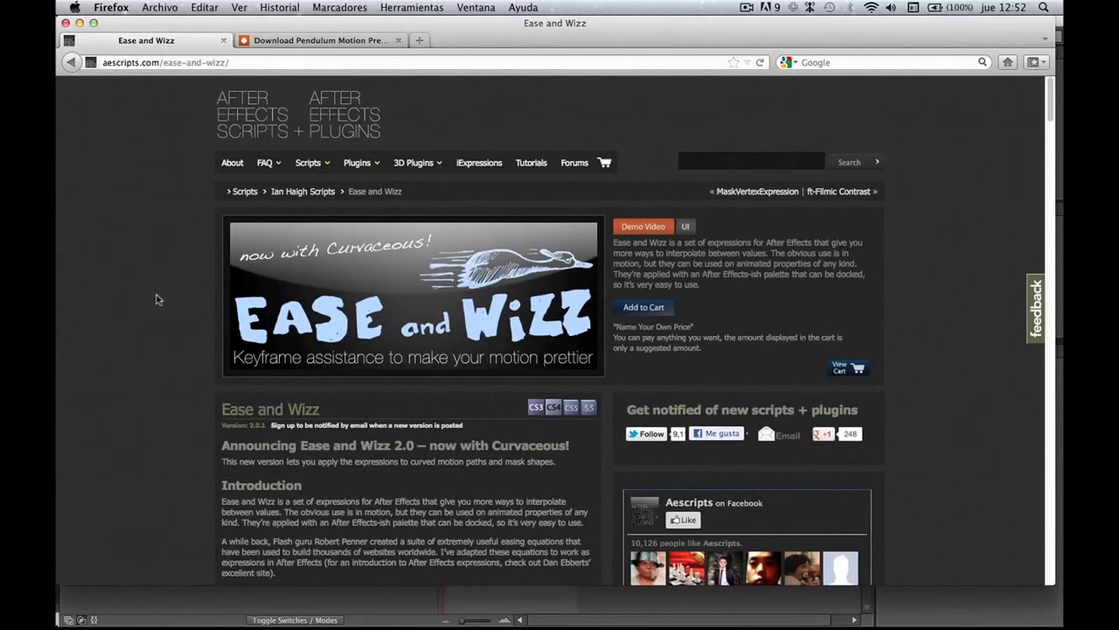
{"action": "scroll", "coordinate": [174, 337], "scroll_direction": "down", "scroll_amount": 2}
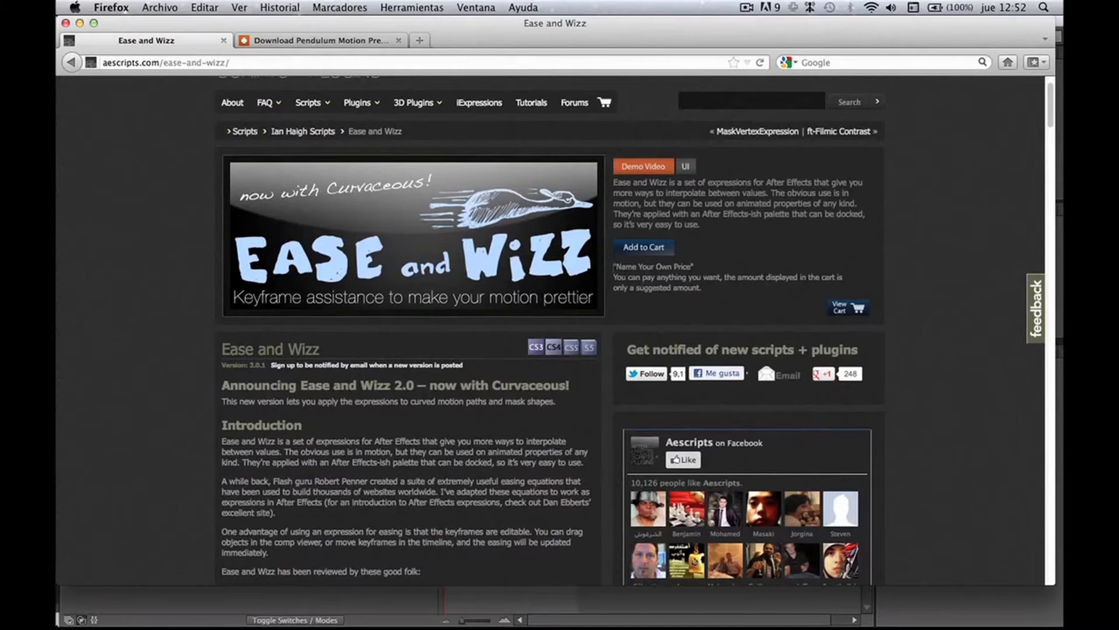
{"action": "left_click_drag", "start_coordinate": [704, 267], "coordinate": [610, 265]}
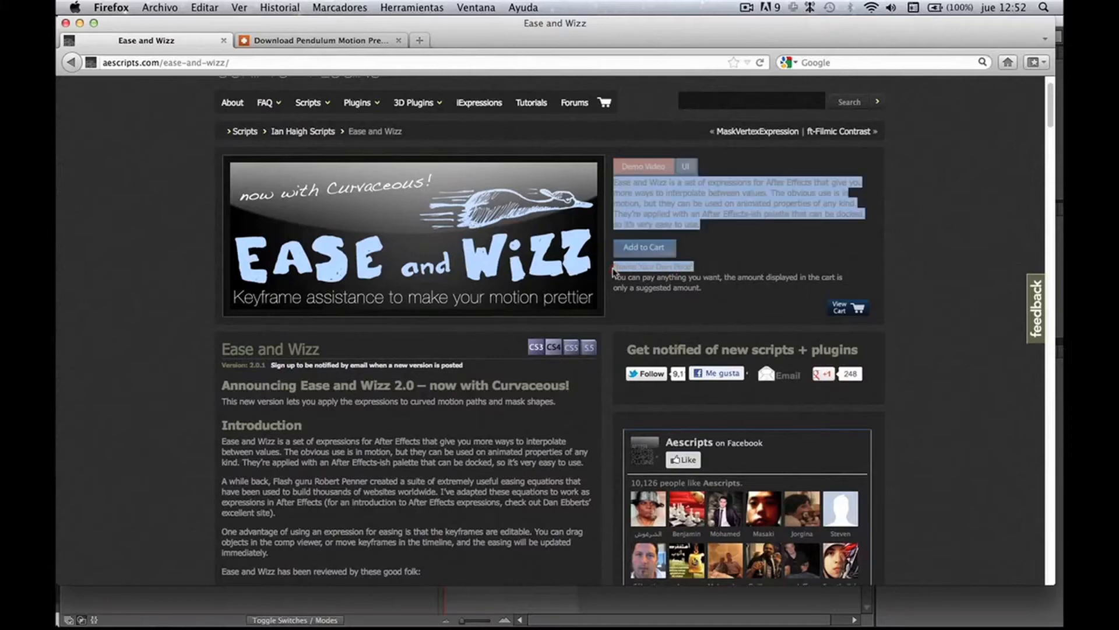
{"action": "left_click", "coordinate": [611, 268]}
{"action": "scroll", "coordinate": [194, 245], "scroll_direction": "up", "scroll_amount": 2}
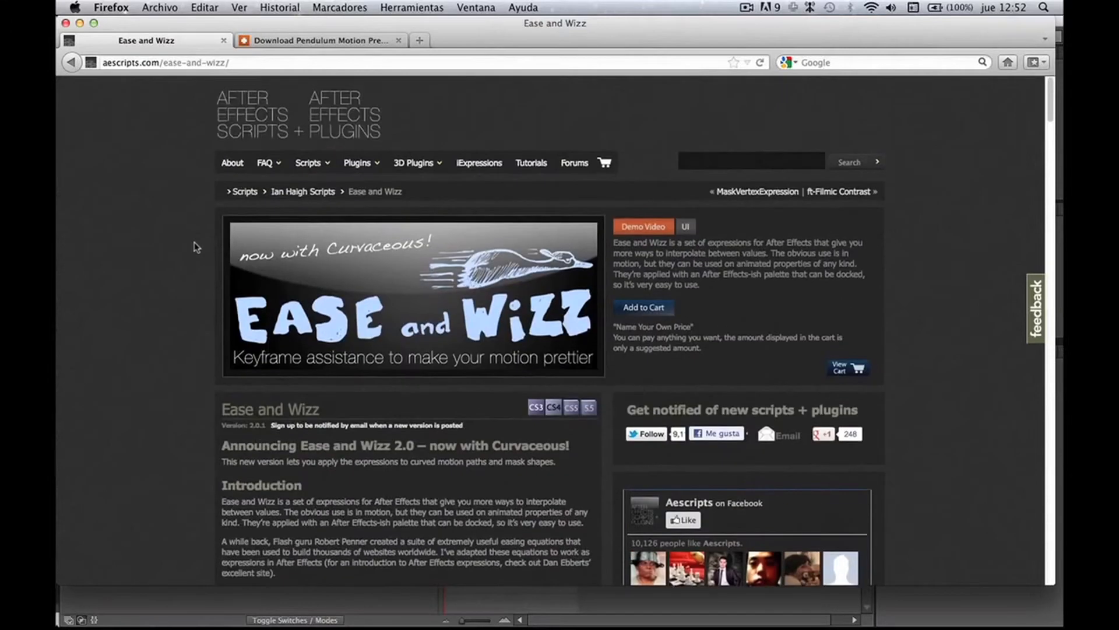
{"action": "scroll", "coordinate": [195, 245], "scroll_direction": "down", "scroll_amount": 3}
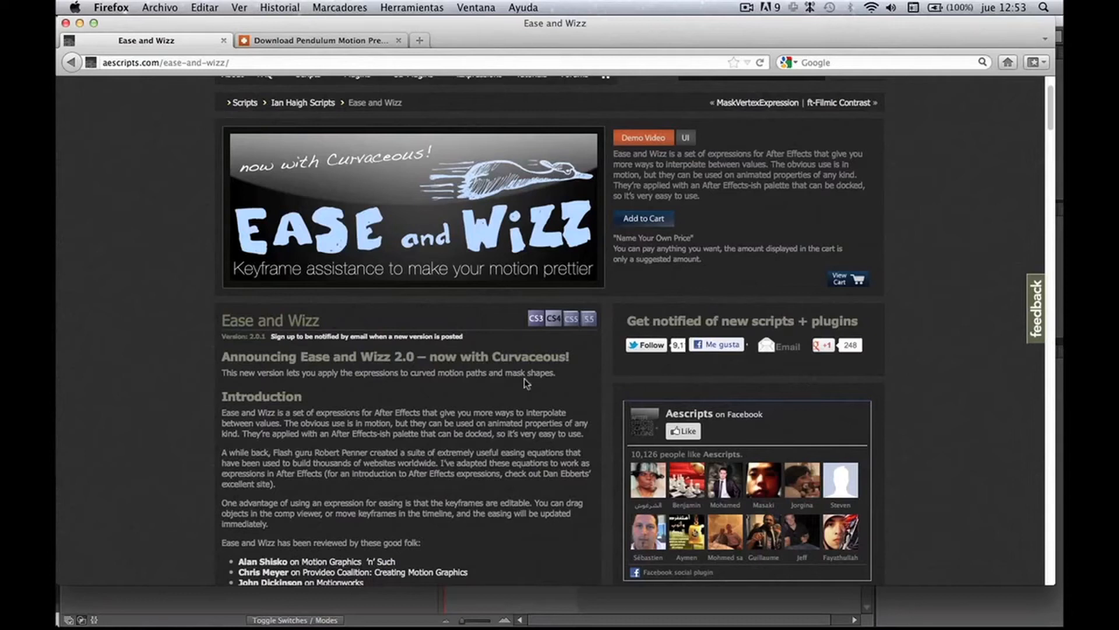
{"action": "scroll", "coordinate": [437, 409], "scroll_direction": "up", "scroll_amount": 3}
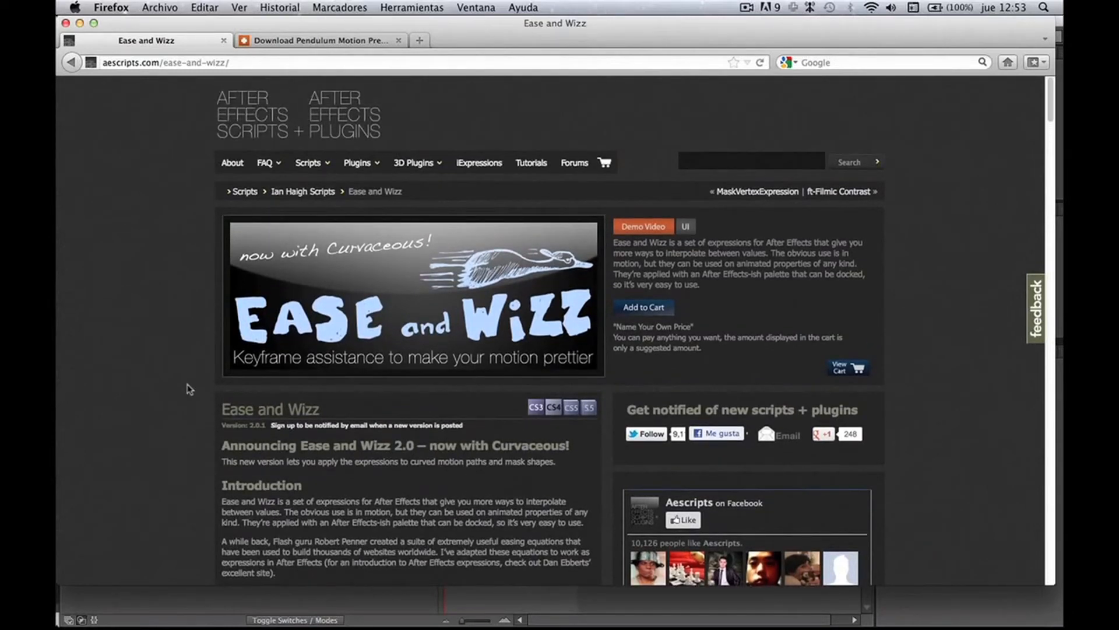
- Switch to the Download Pendulum Motion Preset and Tutorial page on tutsplus.com and examine its heading and promo video area
{"action": "scroll", "coordinate": [188, 389], "scroll_direction": "down", "scroll_amount": 2}
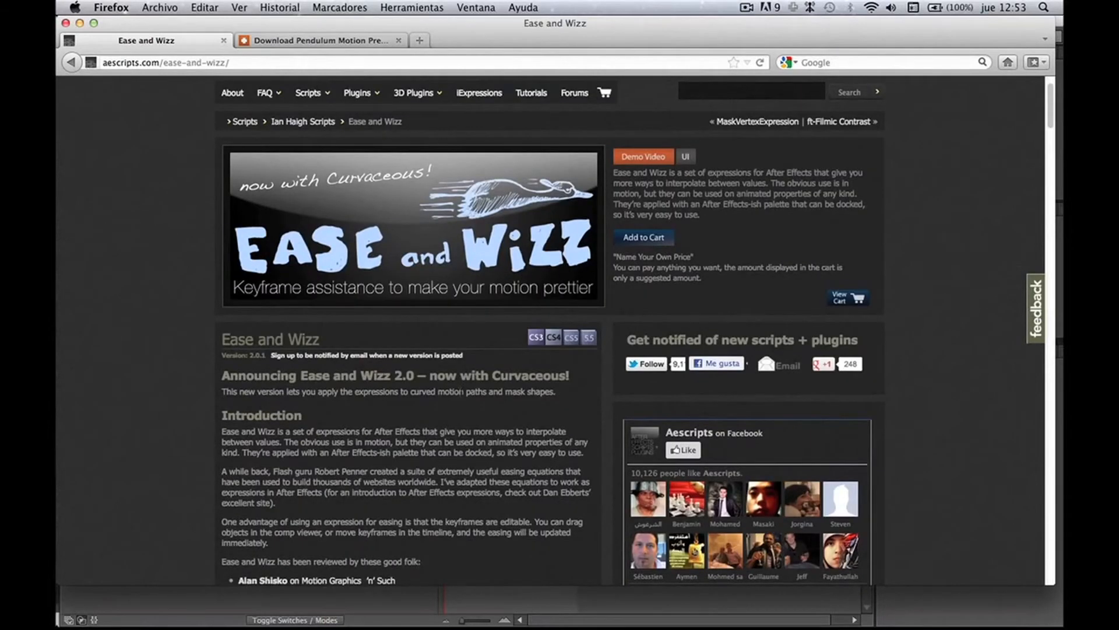
{"action": "left_click", "coordinate": [301, 45]}
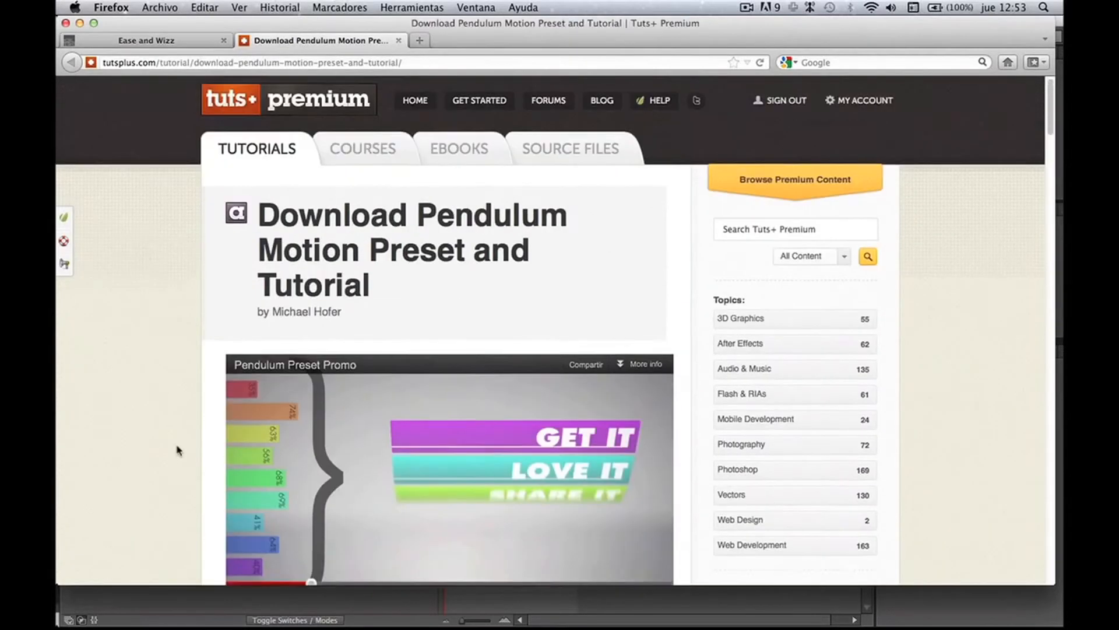
{"action": "scroll", "coordinate": [178, 451], "scroll_direction": "up", "scroll_amount": 1}
{"action": "scroll", "coordinate": [178, 450], "scroll_direction": "down", "scroll_amount": 2}
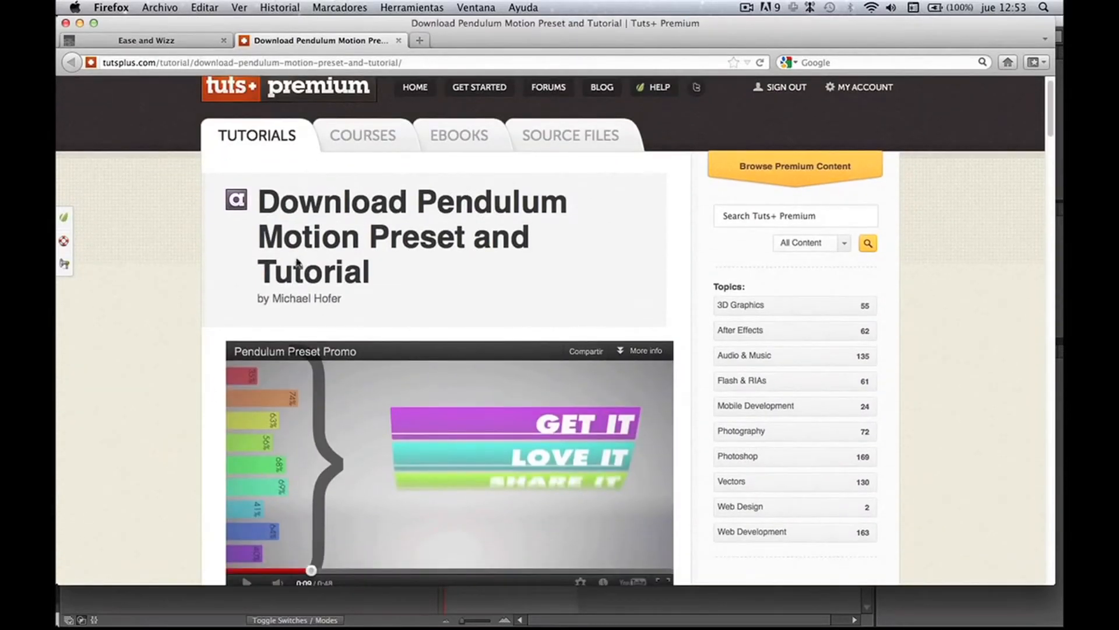
{"action": "scroll", "coordinate": [180, 354], "scroll_direction": "down", "scroll_amount": 1}
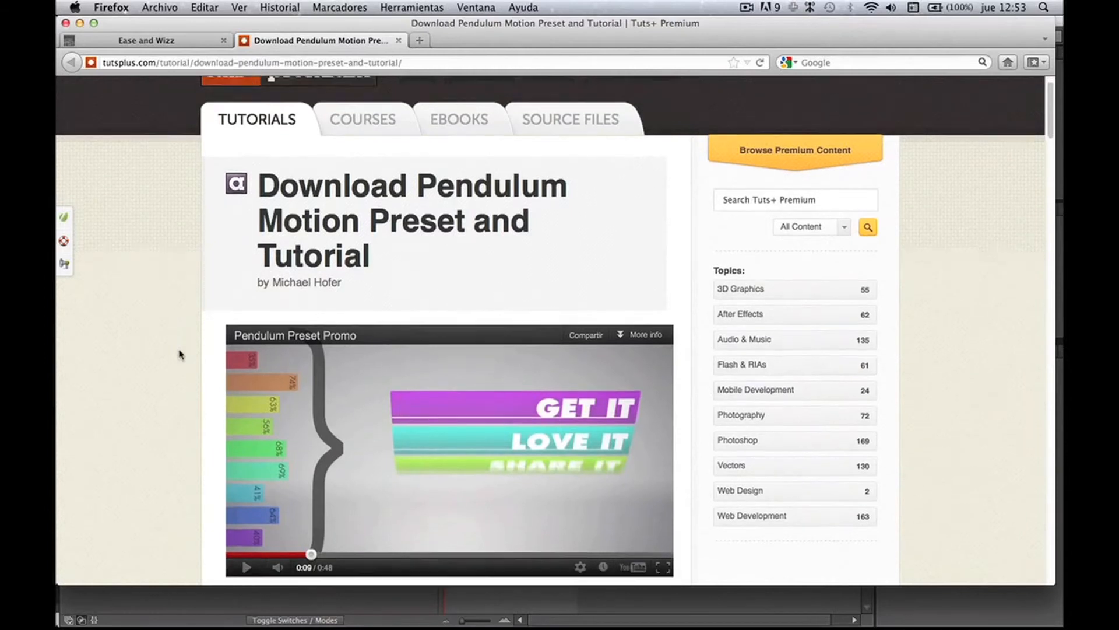
{"action": "scroll", "coordinate": [180, 353], "scroll_direction": "up", "scroll_amount": 3}
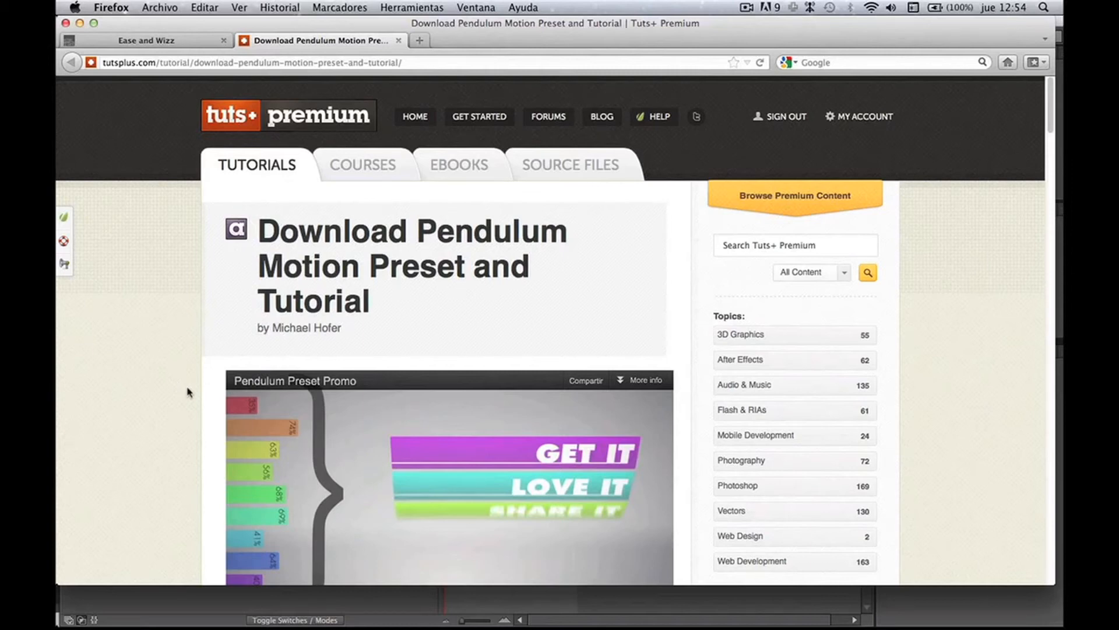
{"action": "scroll", "coordinate": [190, 420], "scroll_direction": "down", "scroll_amount": 3}
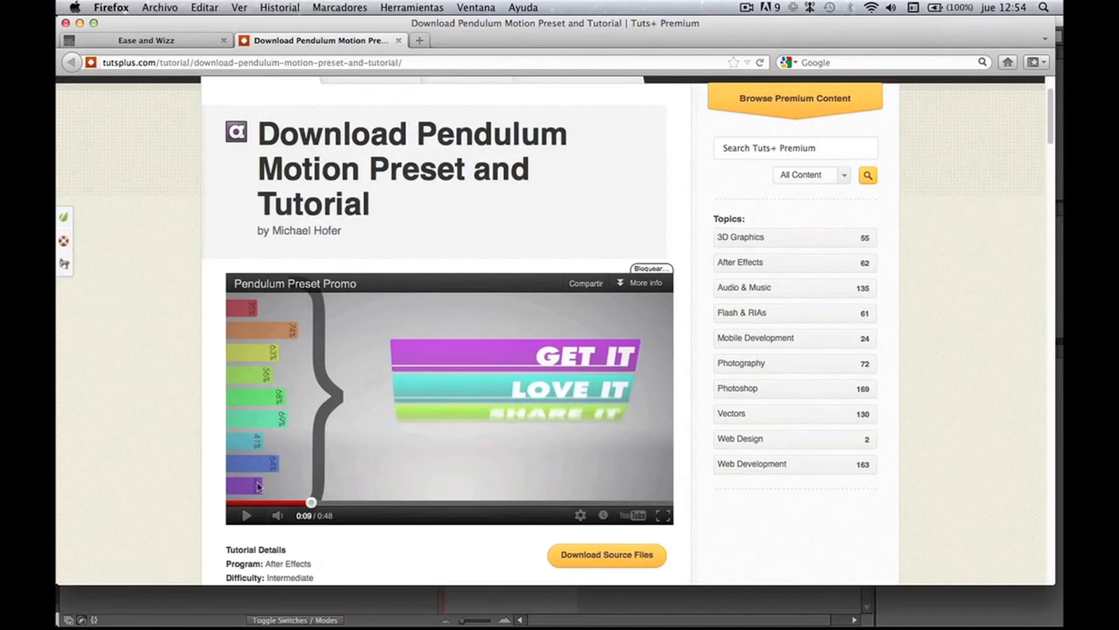
- Play the Pendulum Preset Promo video from about 0:01 and pause it at about 0:15
{"action": "left_click", "coordinate": [238, 503]}
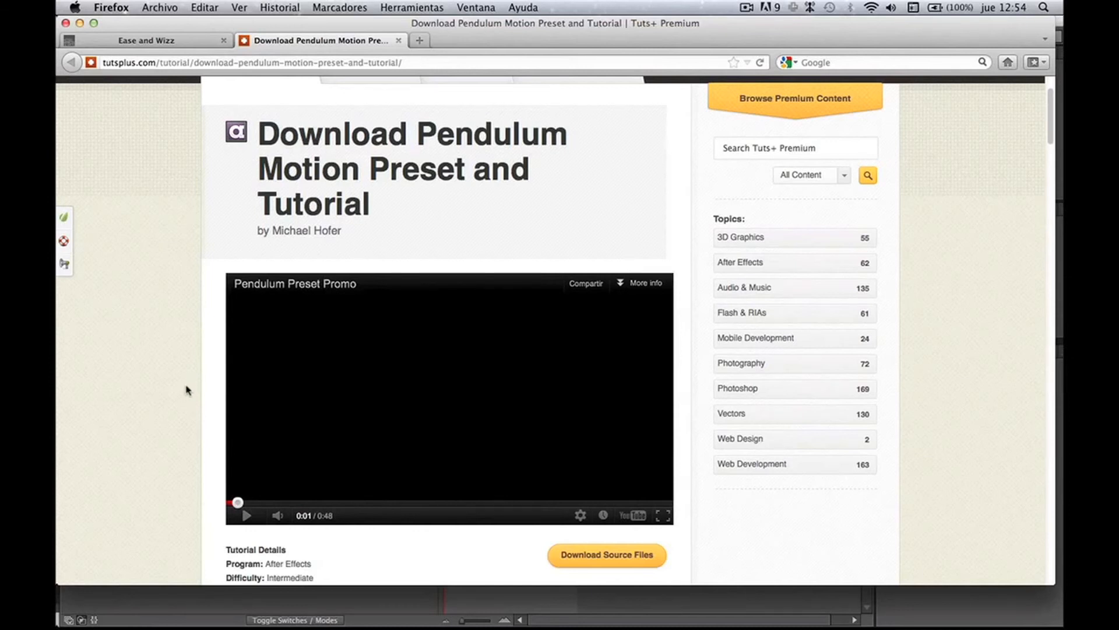
{"action": "left_click", "coordinate": [247, 516]}
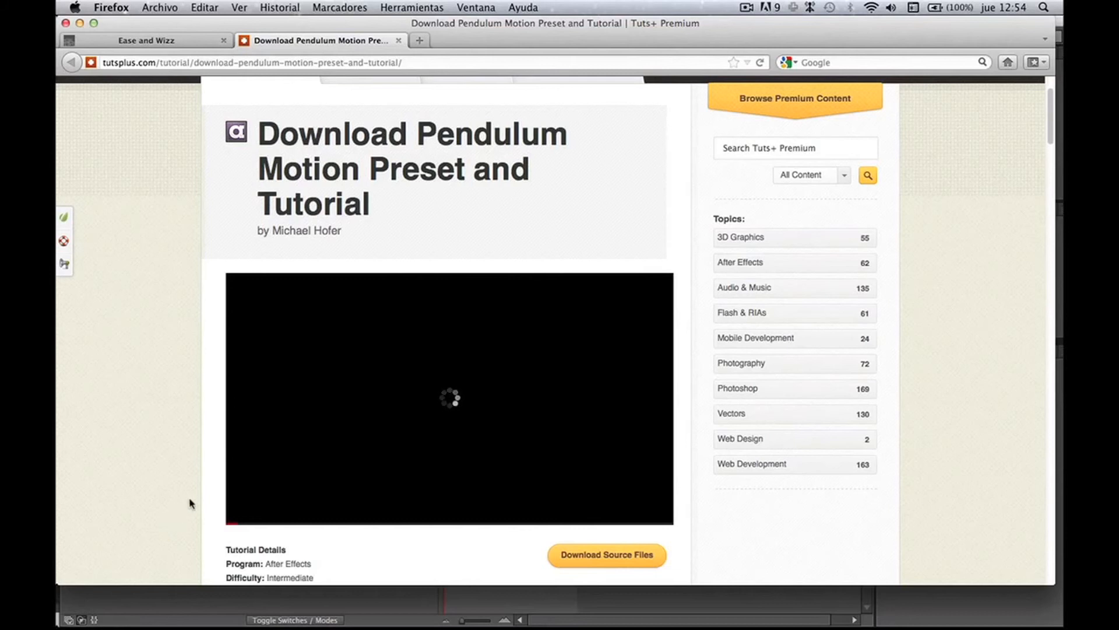
{"action": "scroll", "coordinate": [190, 503], "scroll_direction": "down", "scroll_amount": 3}
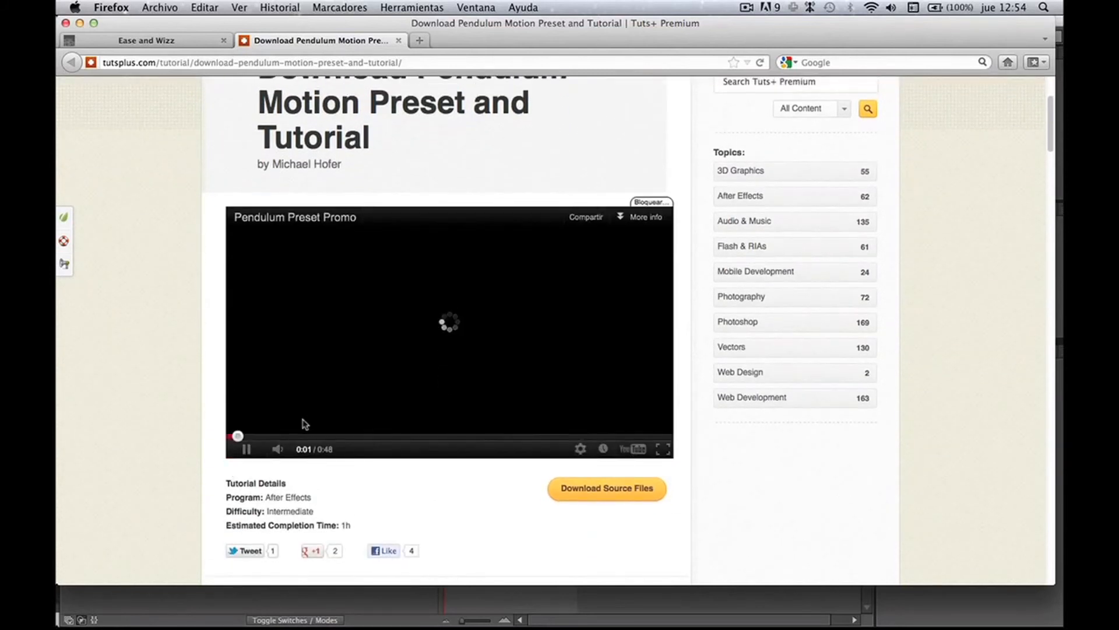
{"action": "left_click", "coordinate": [247, 449]}
{"action": "scroll", "coordinate": [212, 379], "scroll_direction": "up", "scroll_amount": 4}
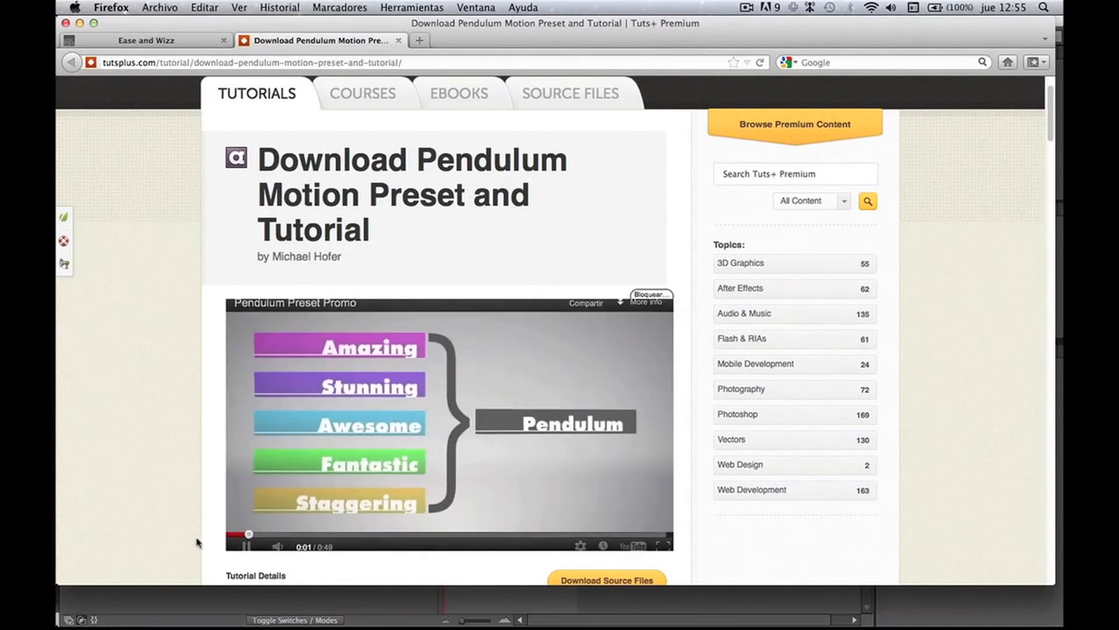
{"action": "scroll", "coordinate": [197, 543], "scroll_direction": "down", "scroll_amount": 2}
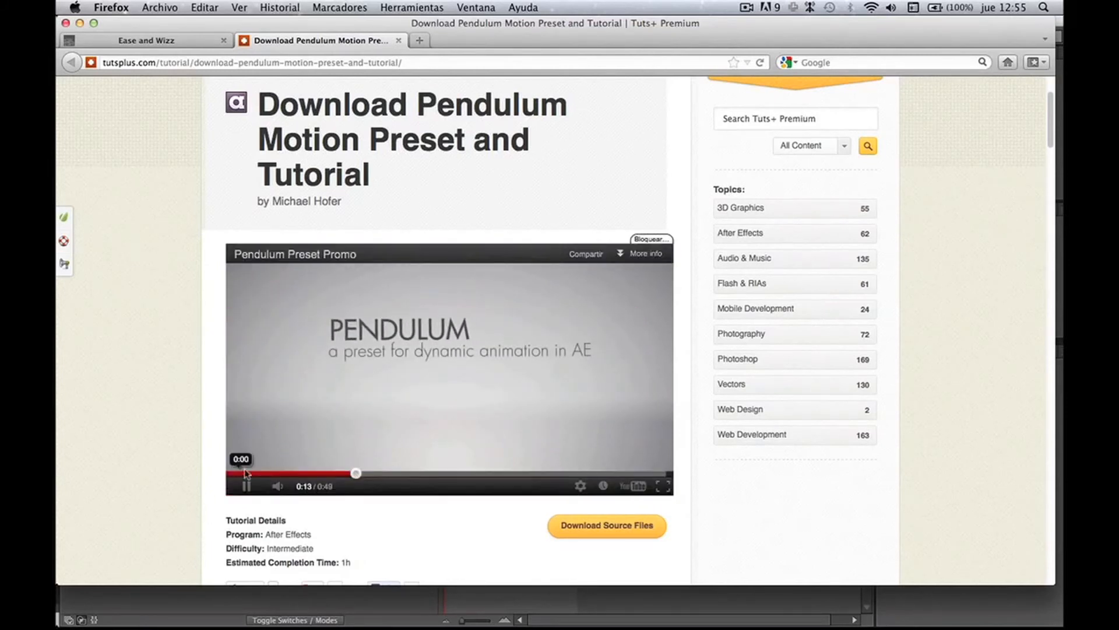
{"action": "left_click", "coordinate": [246, 486]}
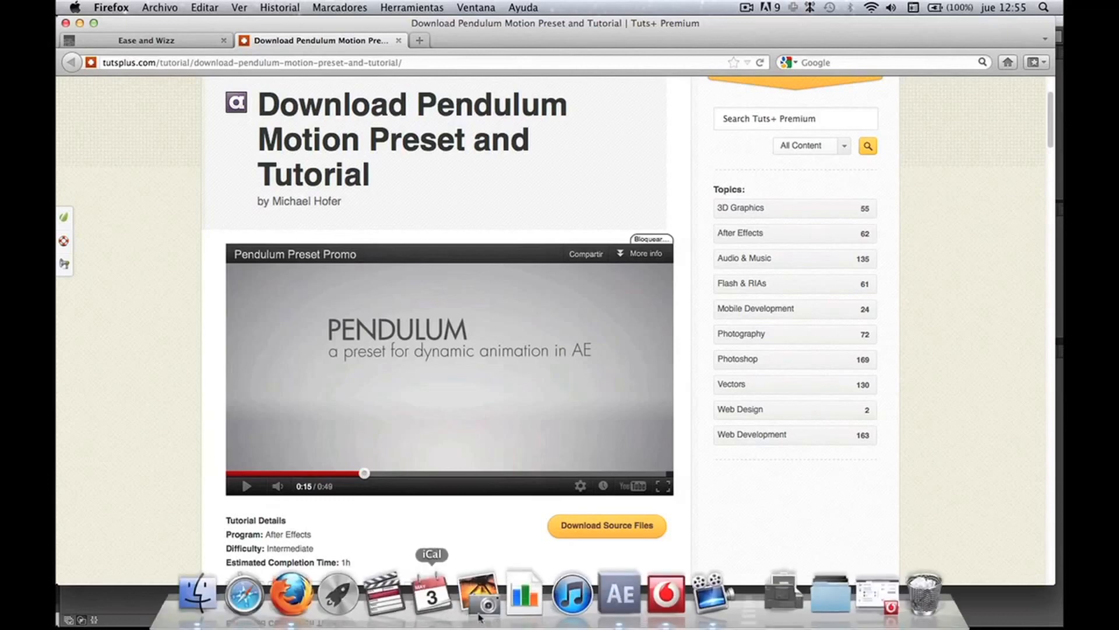
- Switch to After Effects and scrub Comp 1 to 0:00:01:04 to review the square's bounce against the red bar
{"action": "left_click", "coordinate": [621, 609]}
{"action": "left_click_drag", "start_coordinate": [493, 422], "coordinate": [545, 424]}
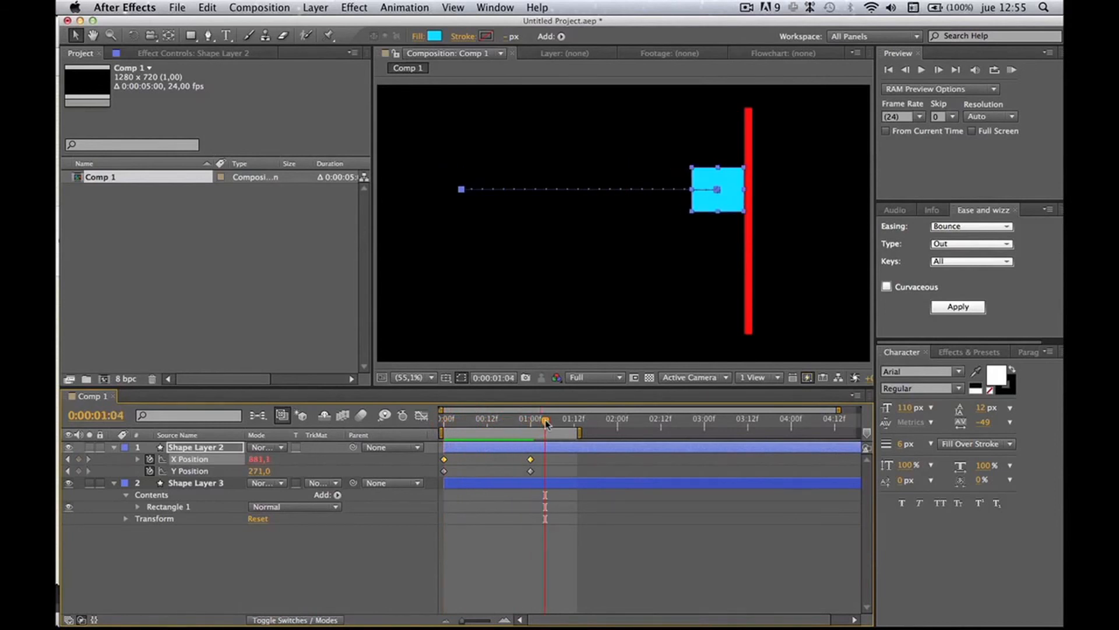